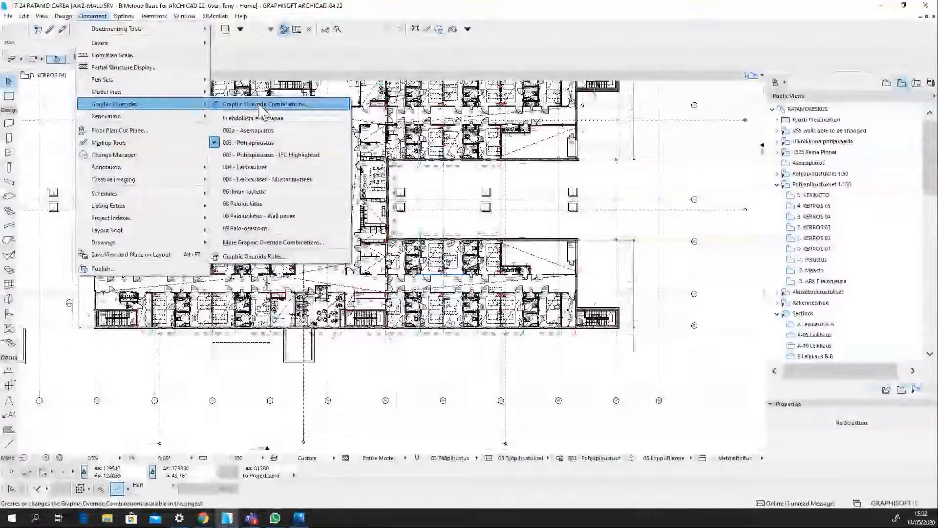
- Look through the list of graphic override combinations available in the project and close it without changes
left_click(264, 104)
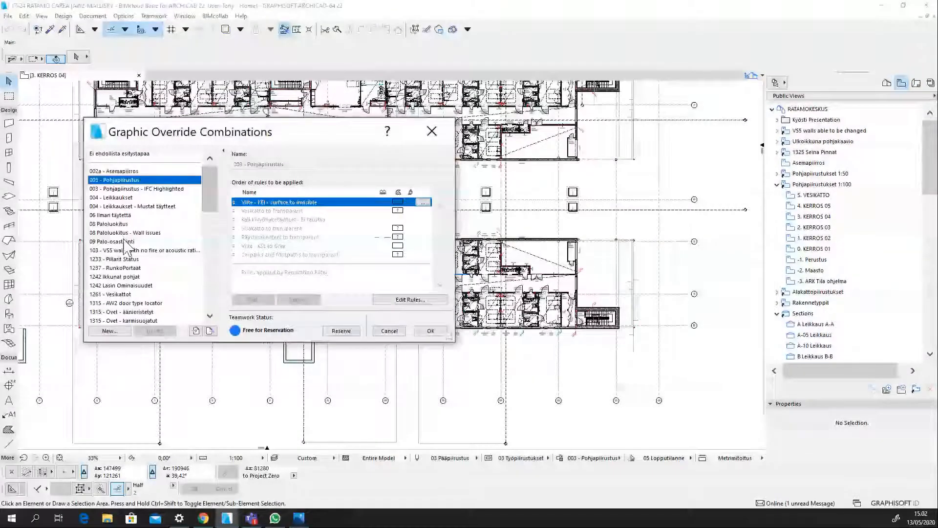
scroll(127, 259, "down", 12)
left_click(389, 331)
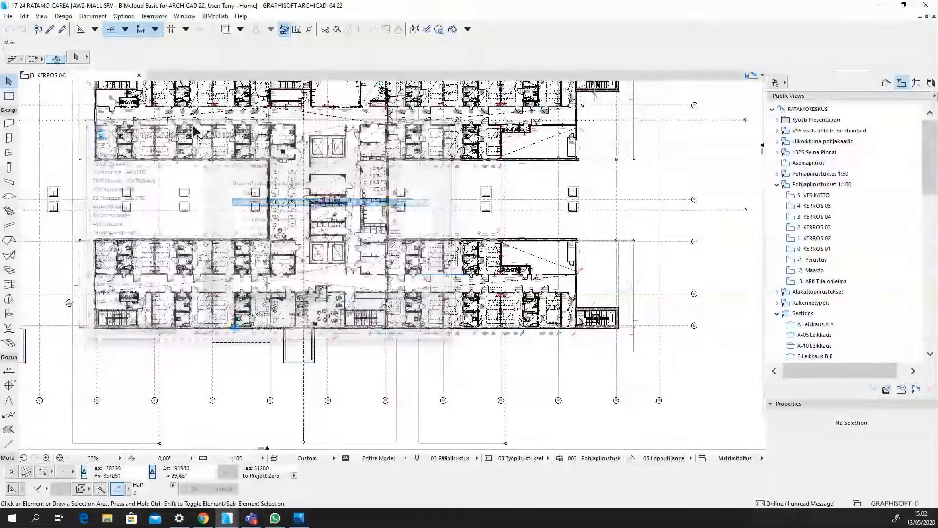
- Review the project's graphic override rules with their criteria and override styles, discarding any changes
left_click(93, 15)
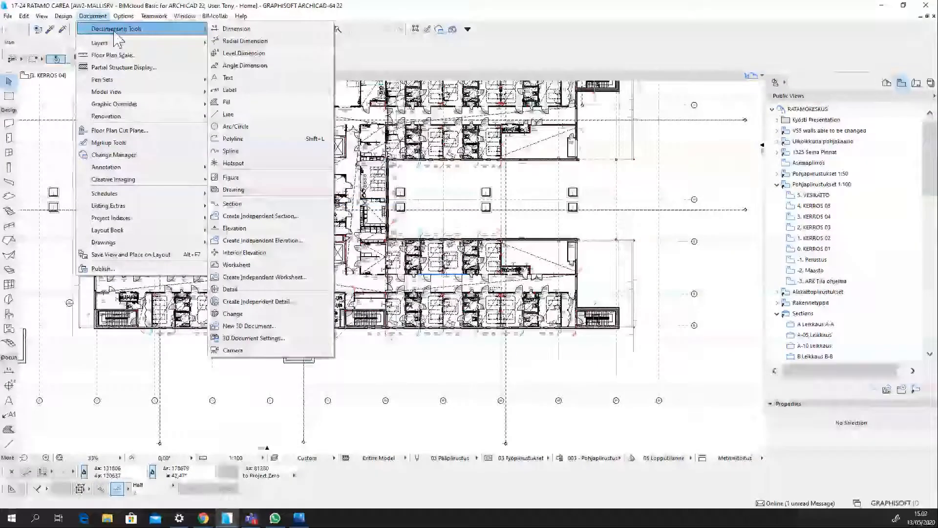
mouse_move(180, 108)
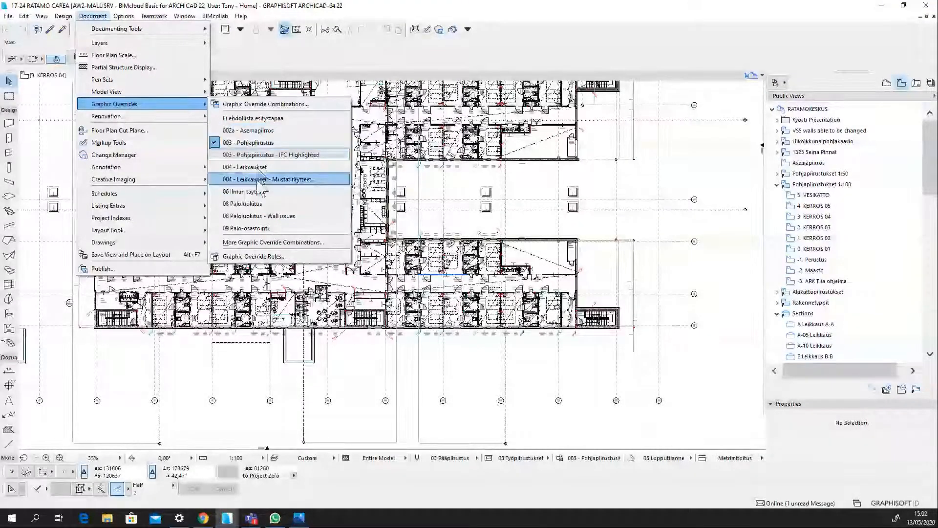
left_click(263, 257)
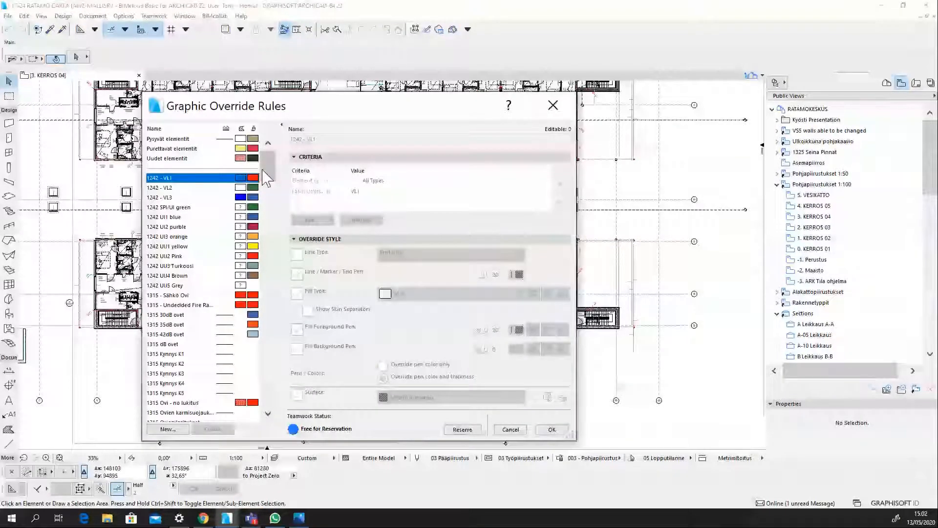
mouse_move(262, 169)
left_mouse_down()
mouse_move(271, 320)
mouse_move(264, 366)
mouse_move(262, 164)
left_mouse_up()
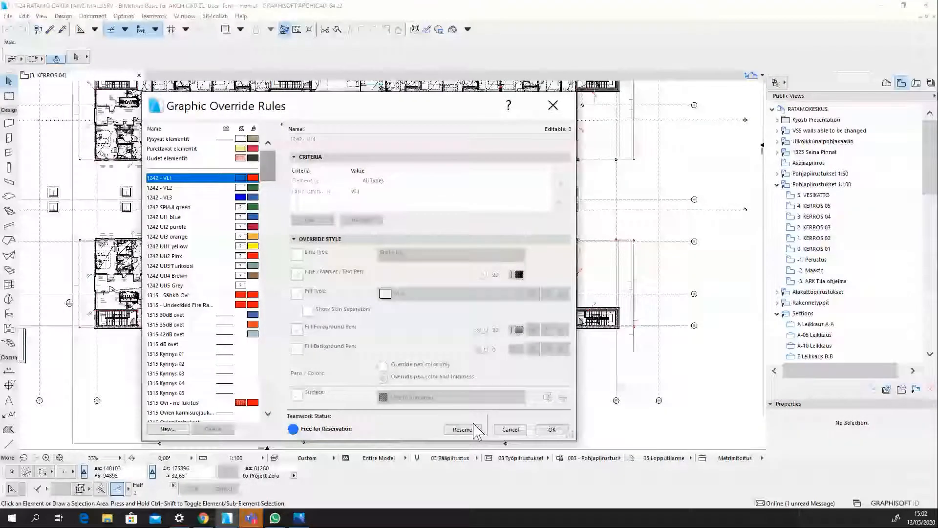
left_click(510, 429)
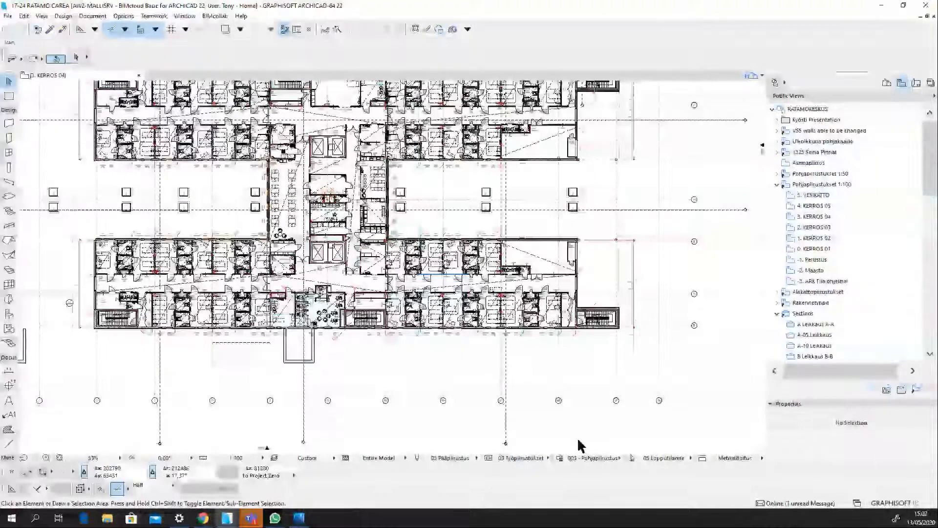
- Reopen the graphic override combinations, browse down to the 1315–1331 entries and the locator combinations, and cancel
left_click(560, 459)
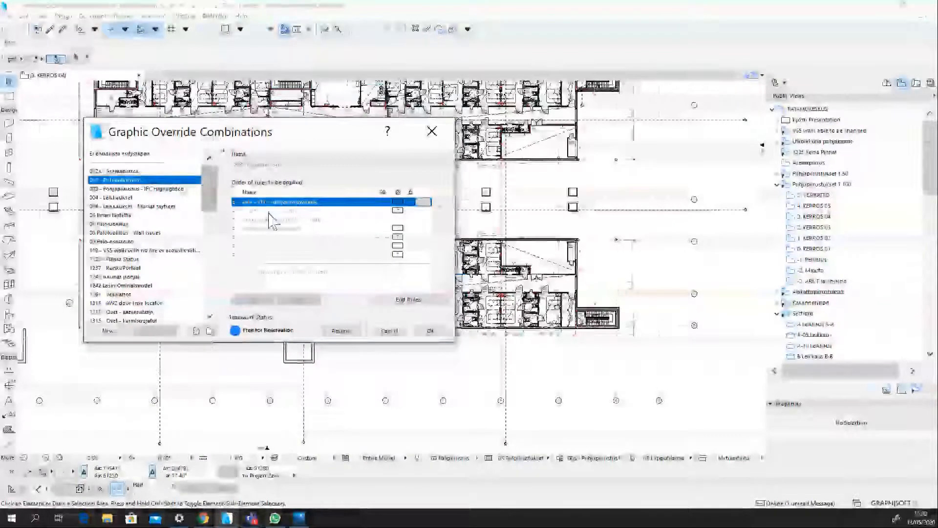
scroll(143, 230, "down", 6)
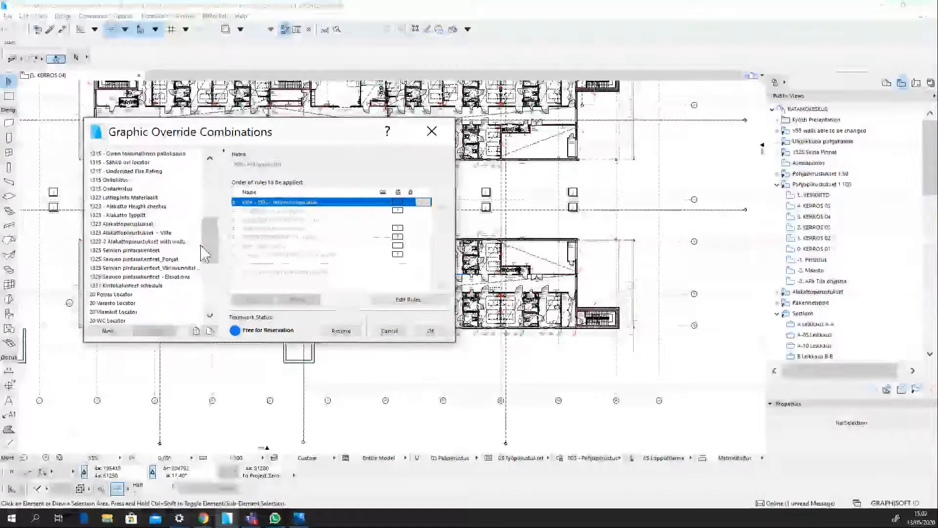
left_click(389, 331)
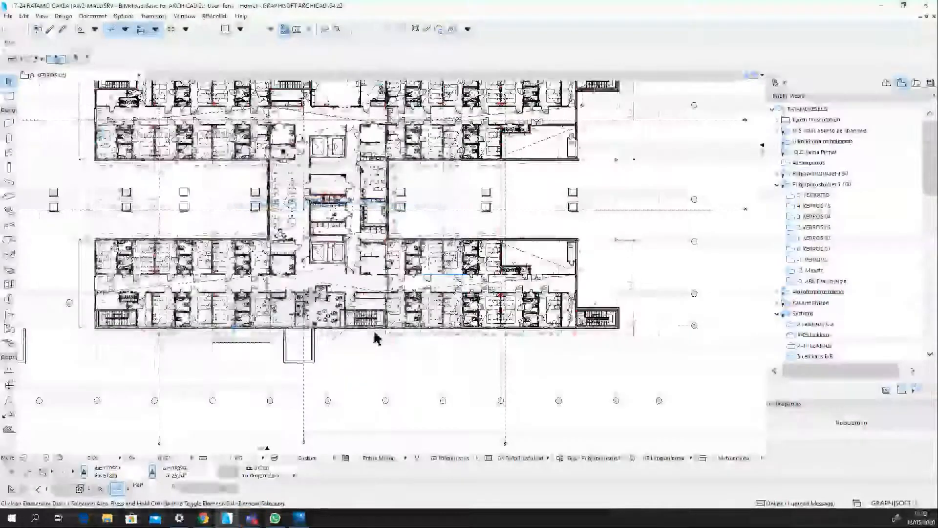
- Apply the 08 Paloluokitus graphic override combination to the 3. KERROS 04 floor plan
left_click(594, 457)
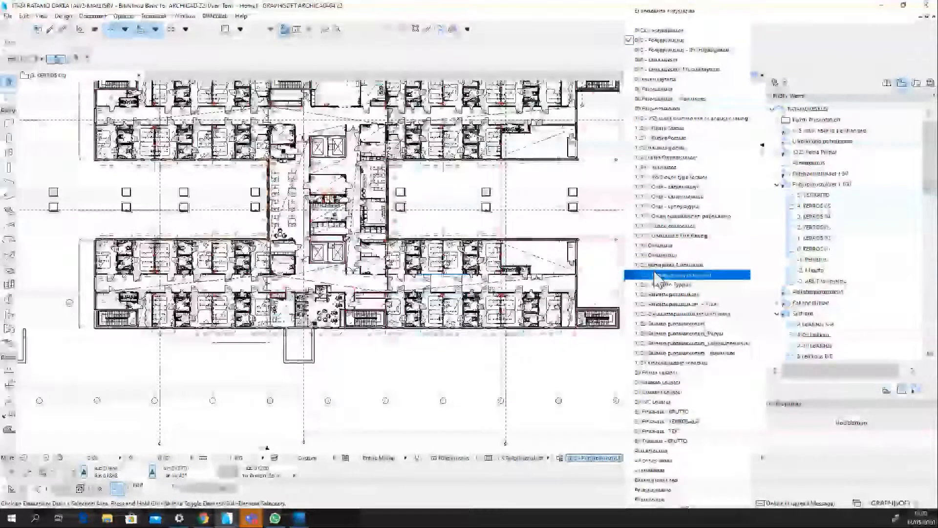
scroll(657, 277, "down", 2)
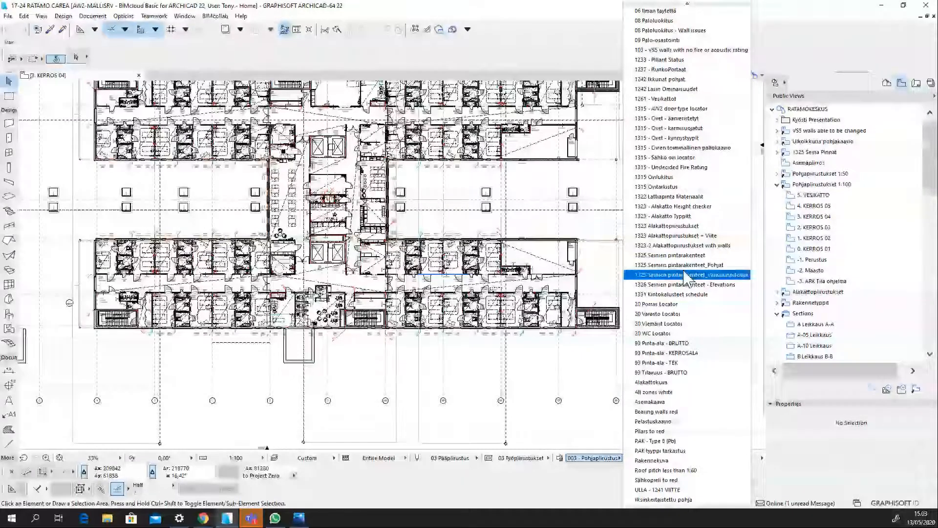
scroll(727, 165, "up", 1)
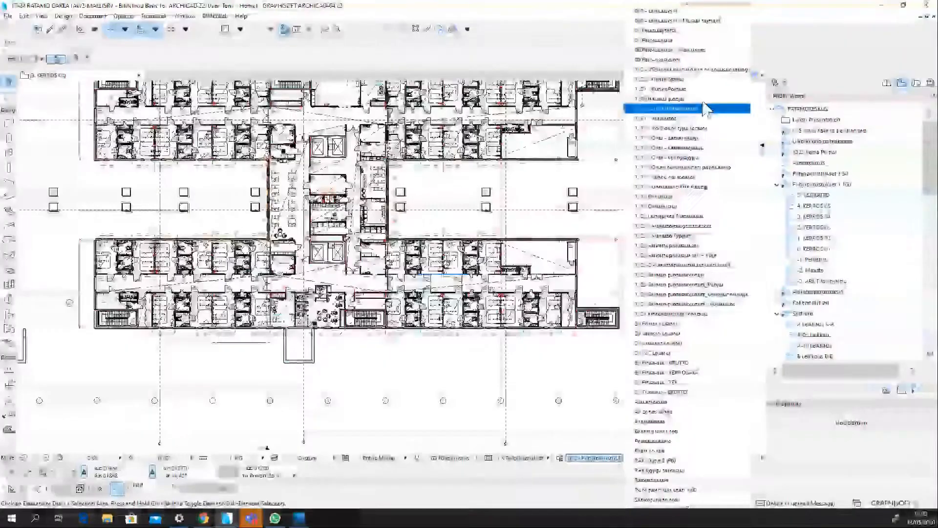
left_click(694, 41)
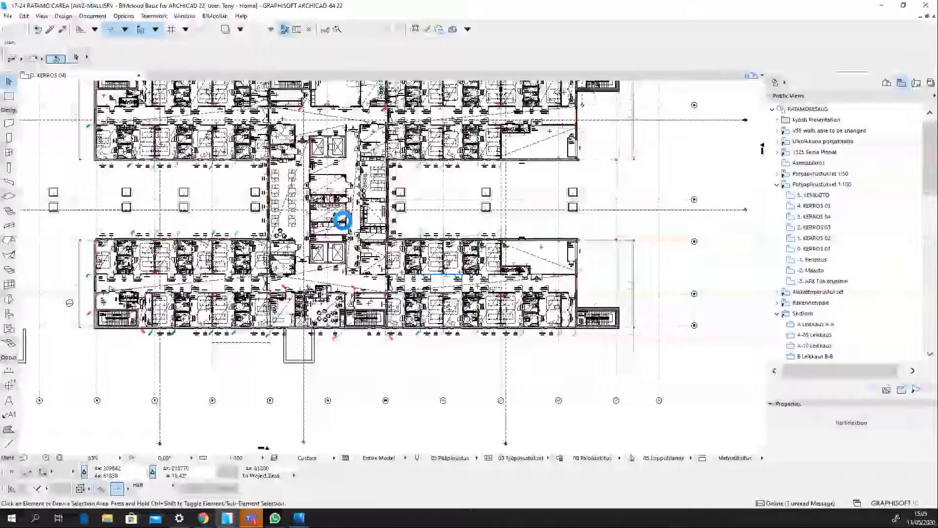
- Examine the fire-rating colours of the walls around both lift shafts and the neighbouring rooms on the floor plan
scroll(327, 244, "up", 1)
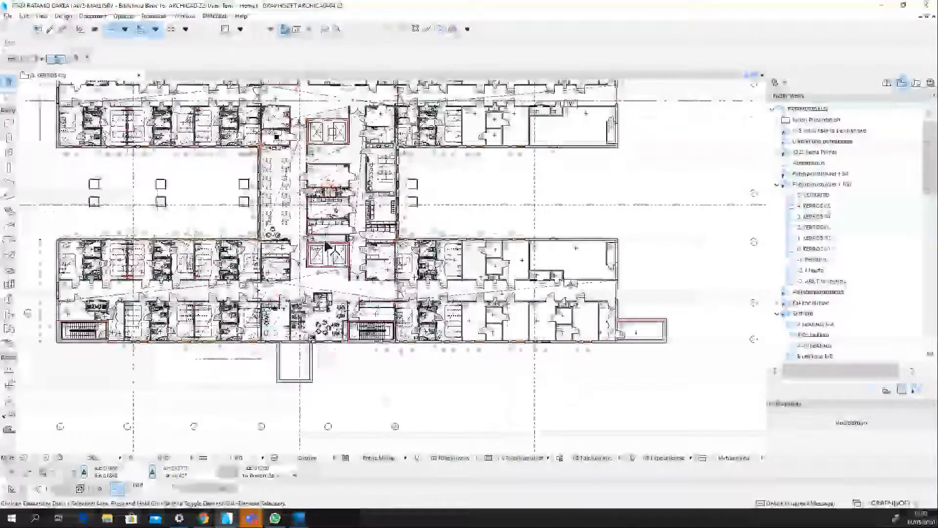
scroll(328, 243, "up", 5)
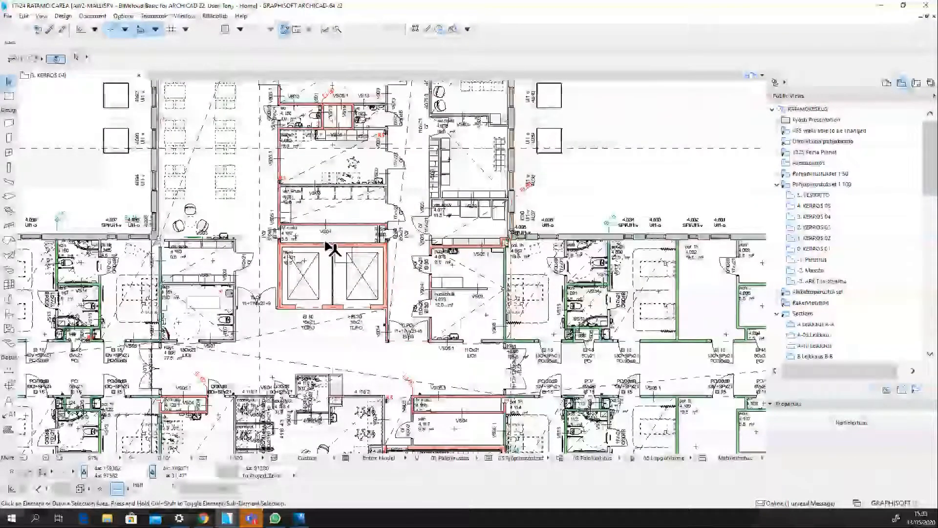
scroll(293, 314, "up", 4)
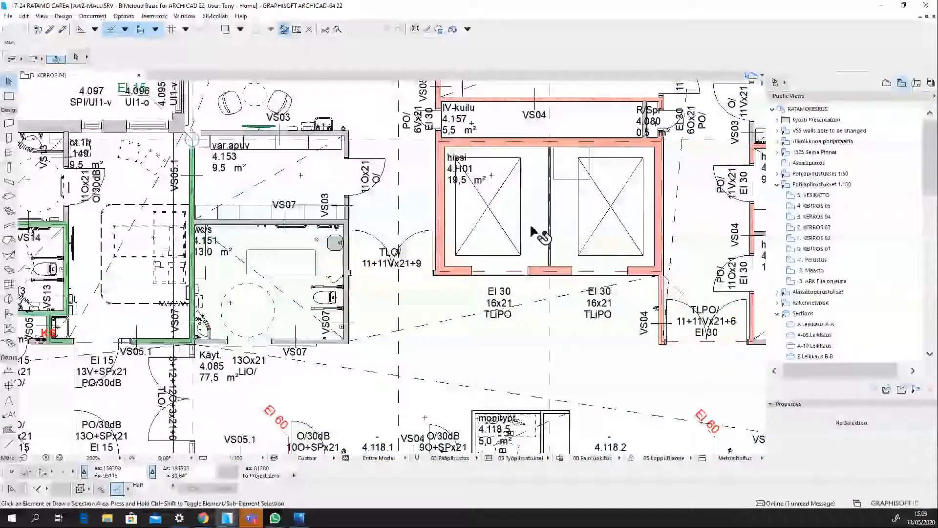
scroll(533, 229, "down", 6)
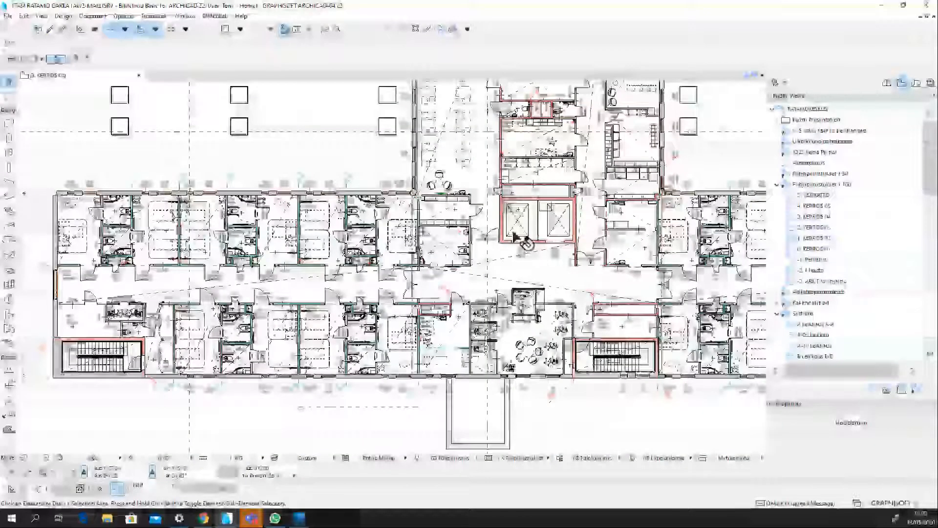
scroll(513, 235, "down", 3)
middle_click_drag(514, 234, 298, 353)
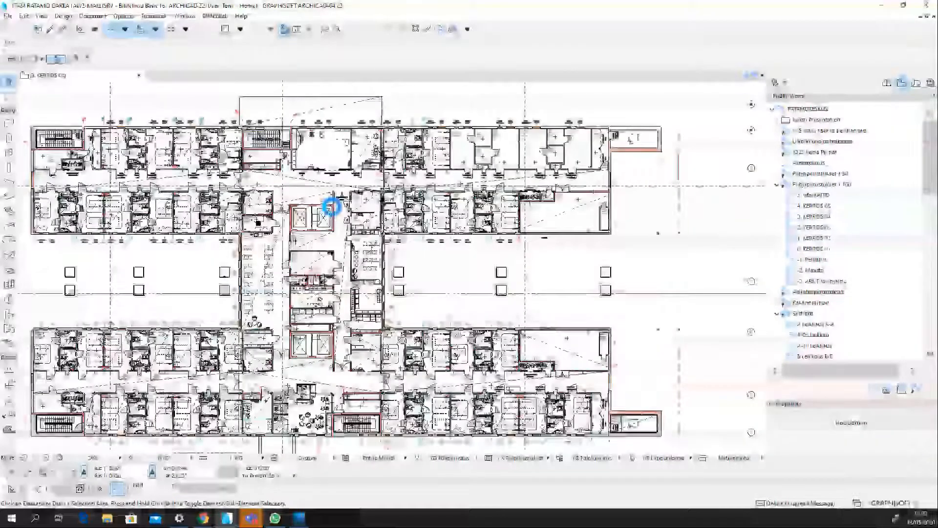
scroll(331, 207, "up", 3)
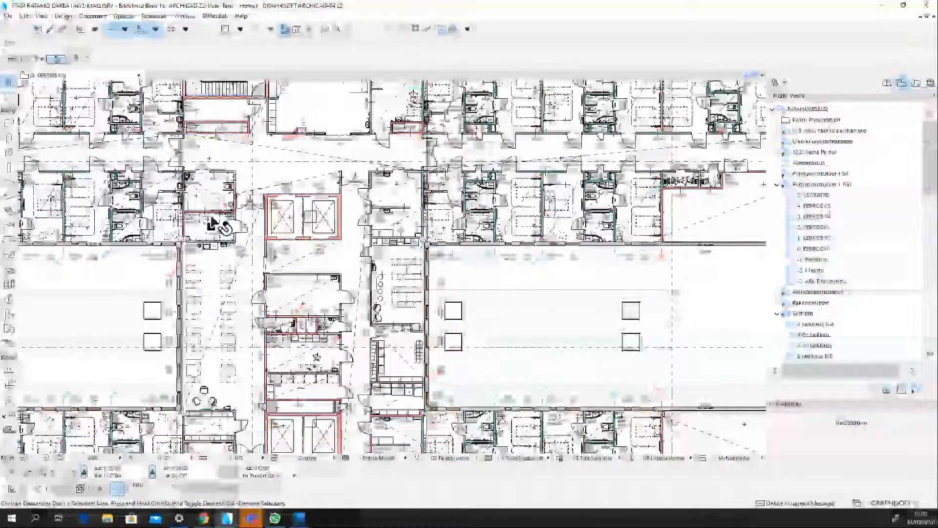
scroll(215, 225, "up", 5)
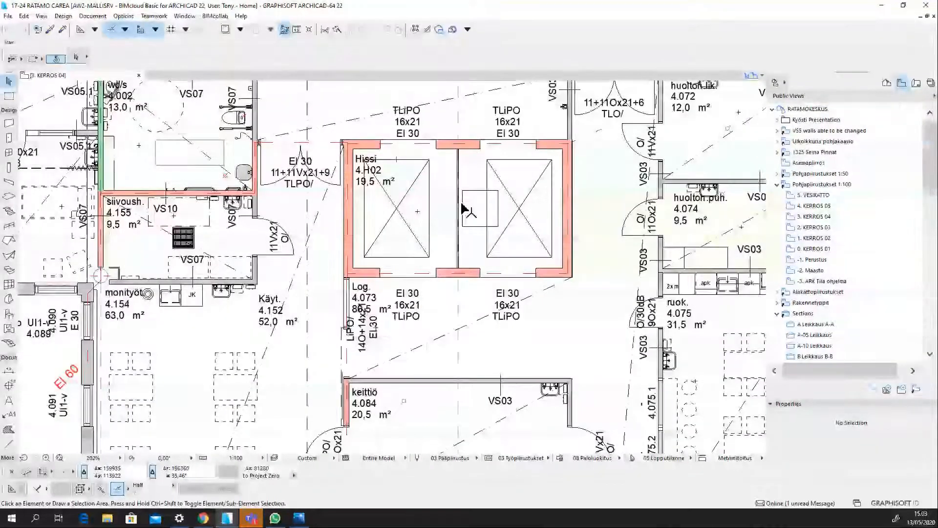
scroll(512, 240, "down", 2)
scroll(512, 239, "down", 2)
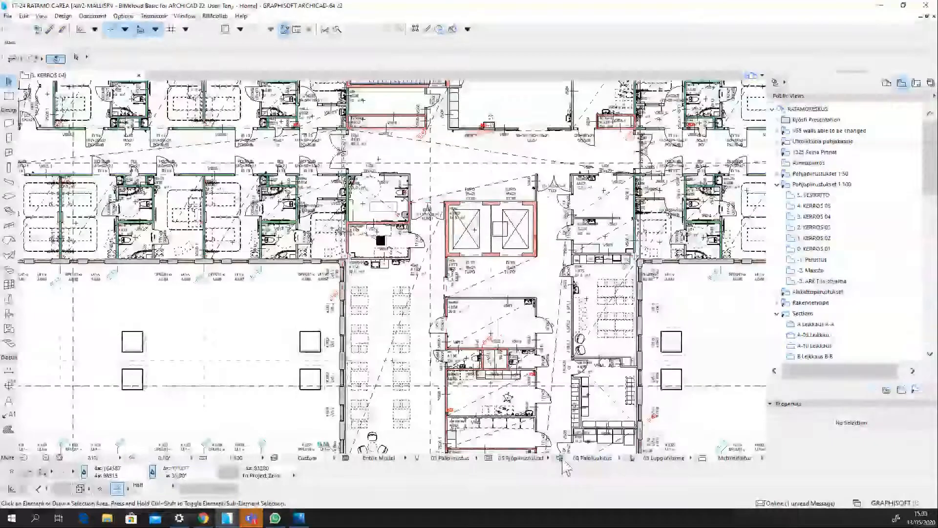
- Open the 08 Paloluokitus override combination and reserve it for editing
left_click(561, 459)
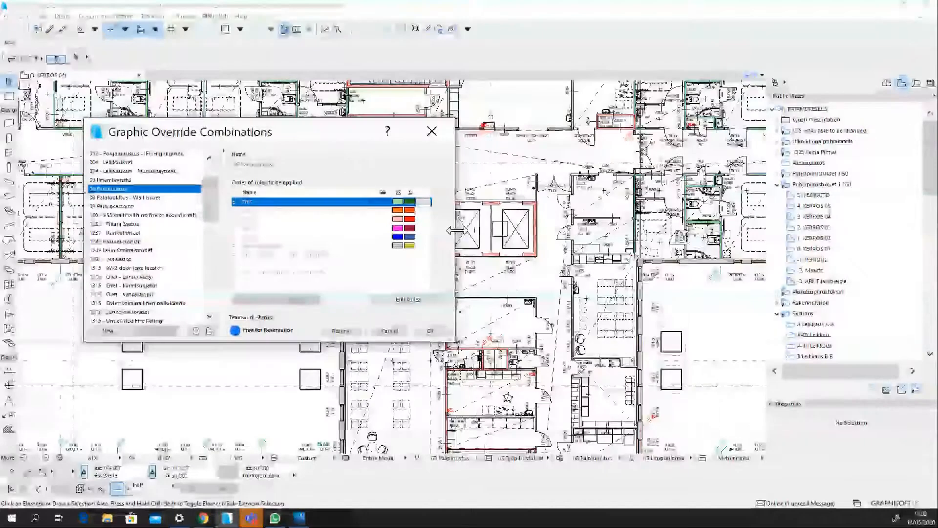
left_click(389, 331)
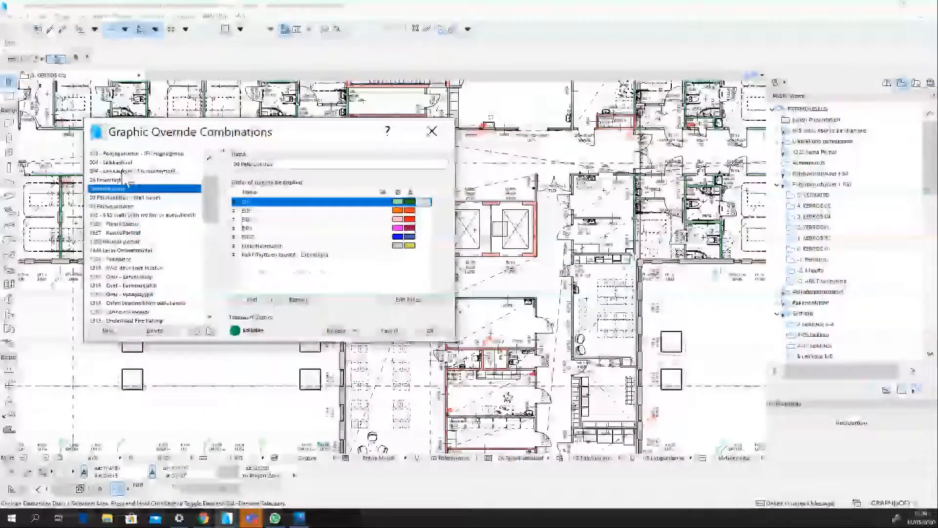
scroll(121, 172, "down", 2)
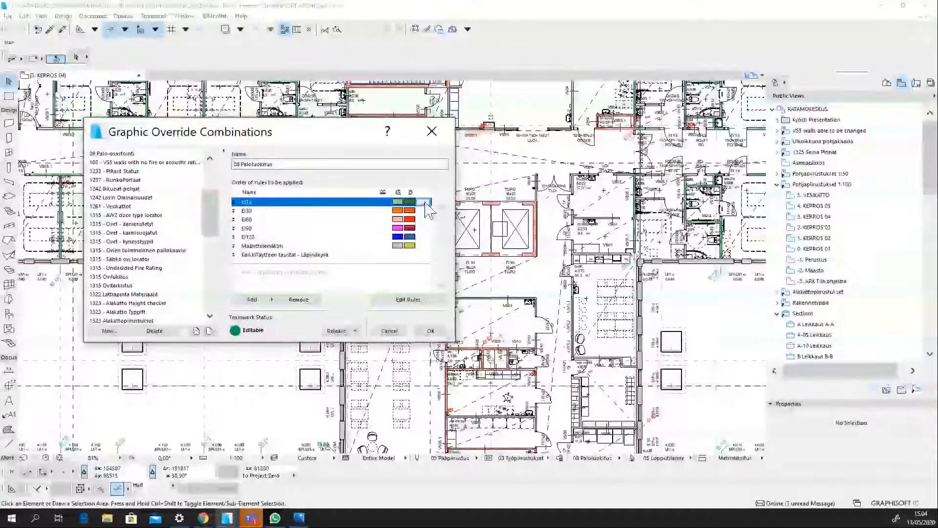
- Inspect the EI15 rule's element type and fire-rating criteria, widening the criteria column to read the full property name
left_click(424, 202)
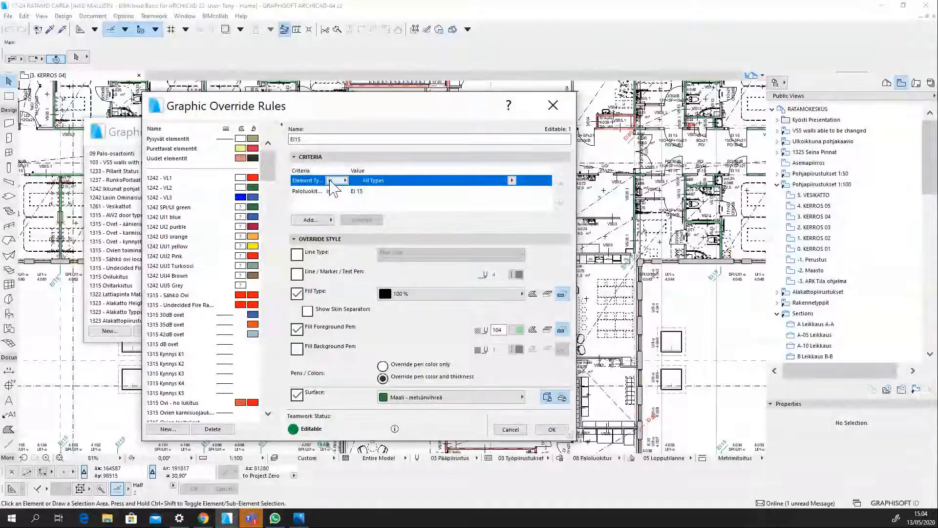
left_click_drag(325, 170, 340, 171)
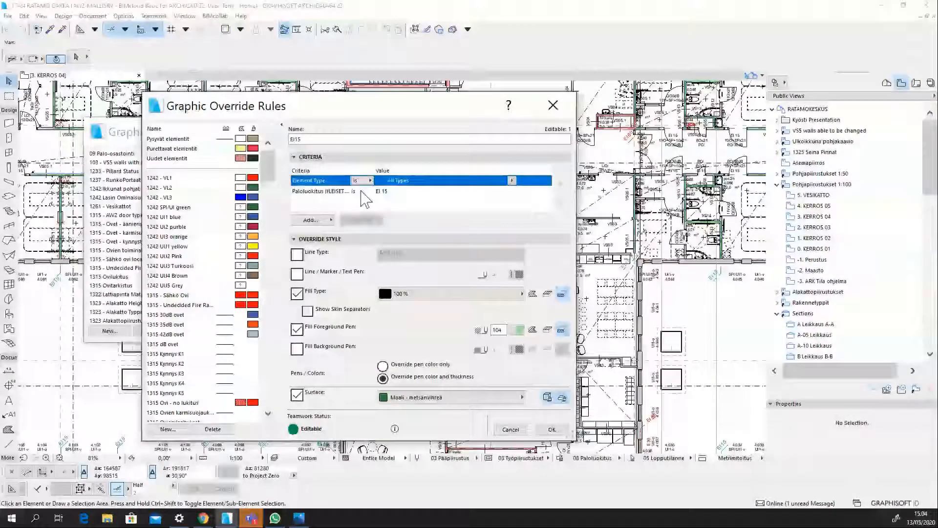
left_click(315, 191)
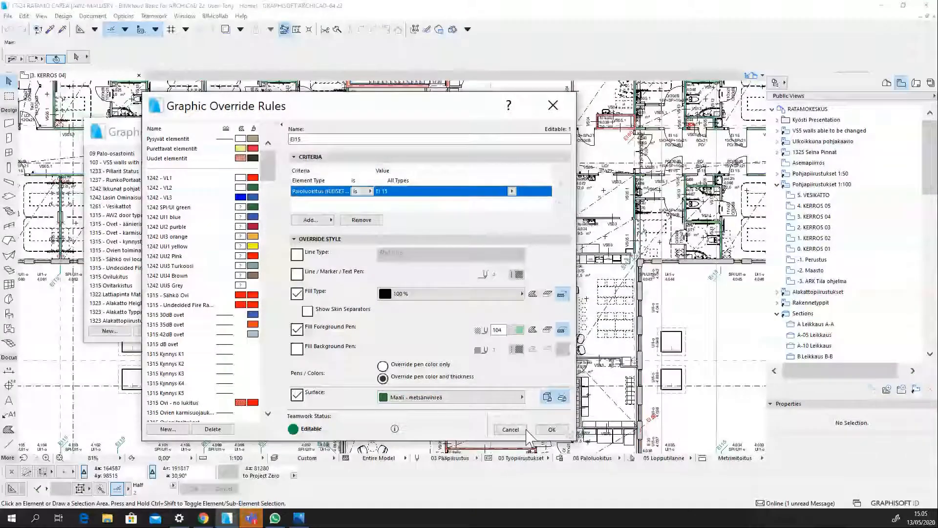
left_click(552, 431)
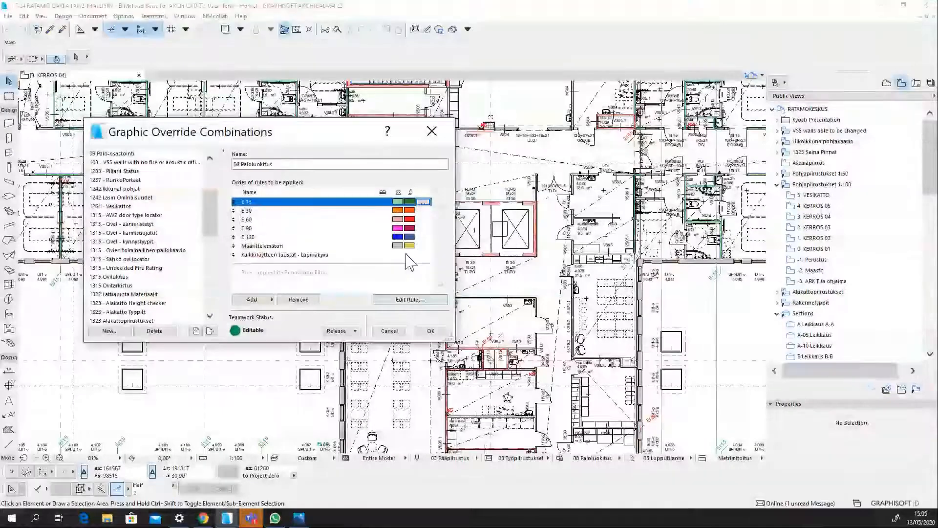
- Check the criteria and override styles of the EI30 and EI60 rules, and return to the floor plan
left_click(419, 211)
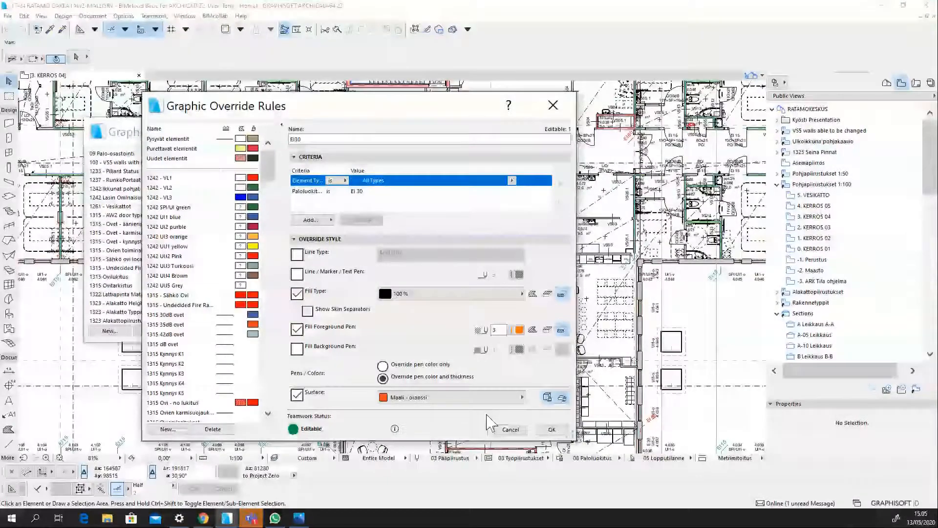
left_click(508, 429)
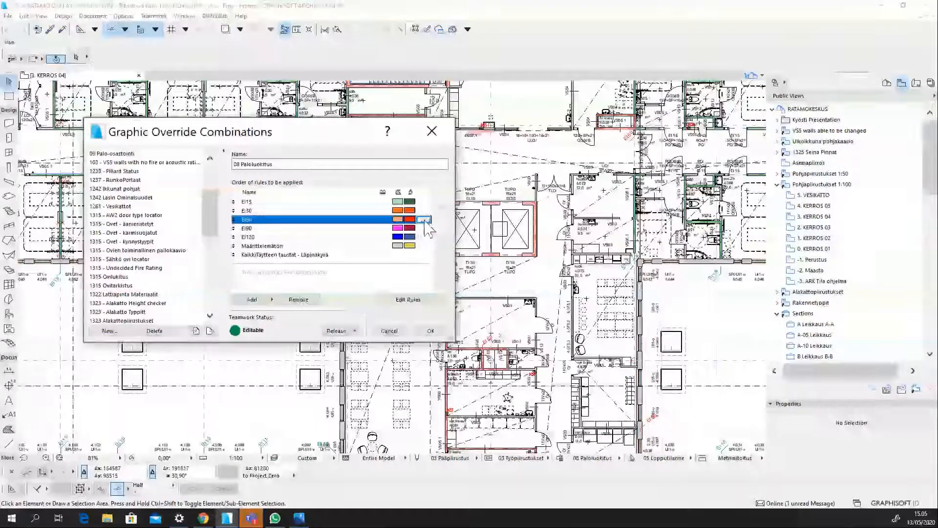
left_click(424, 221)
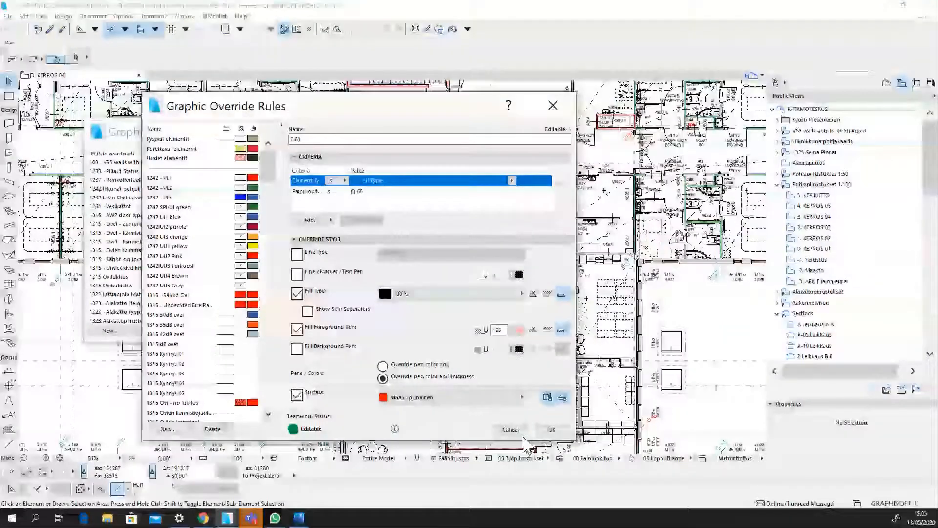
key("Escape")
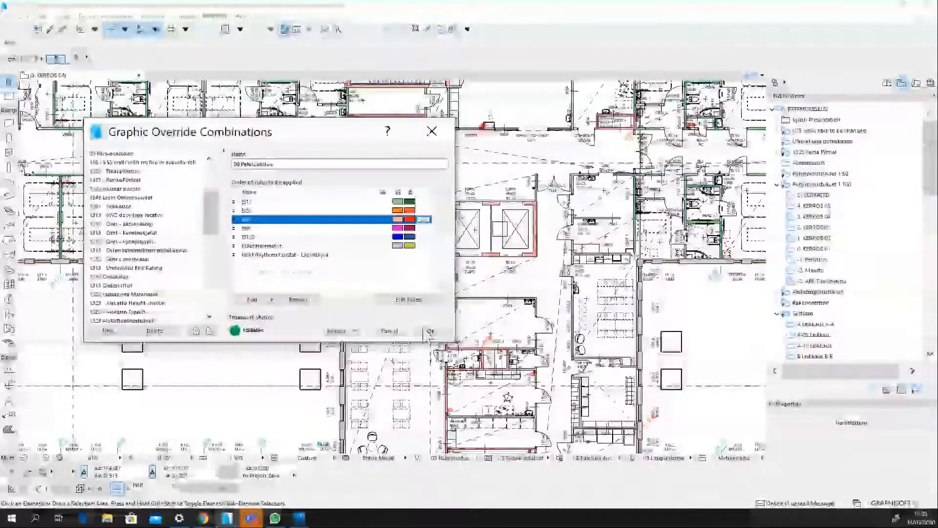
left_click(429, 332)
scroll(470, 244, "down", 2)
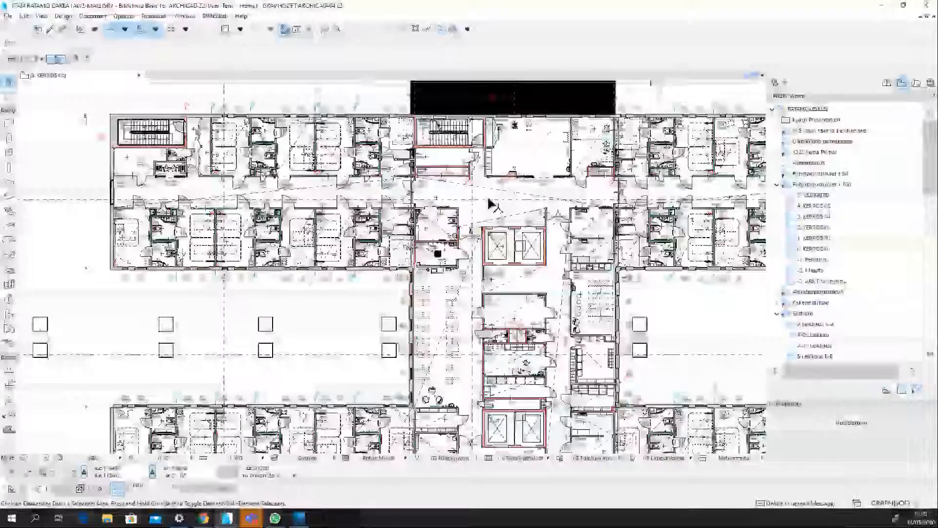
scroll(463, 205, "up", 1)
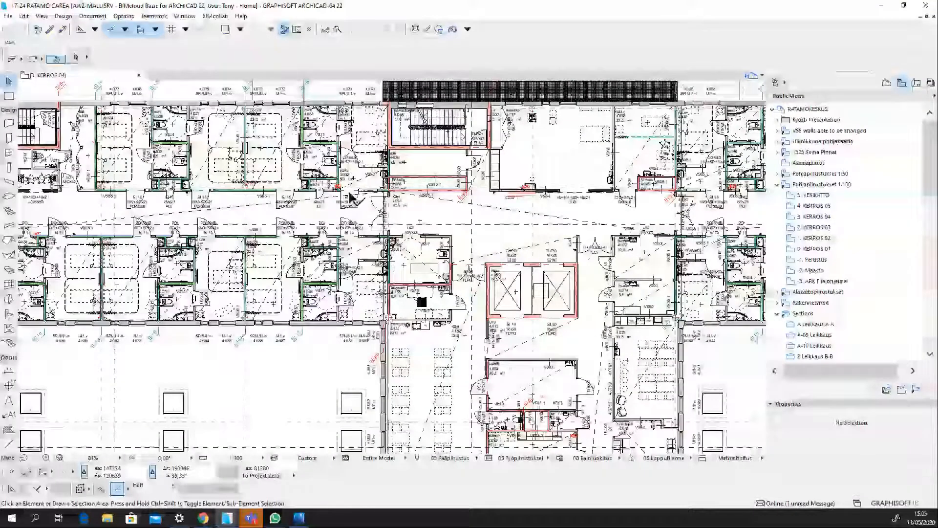
- Open the EI60 rule of the 08 Paloluokitus override combination for editing, after locating the VS10 wall beside the cleaning room
scroll(355, 193, "up", 1)
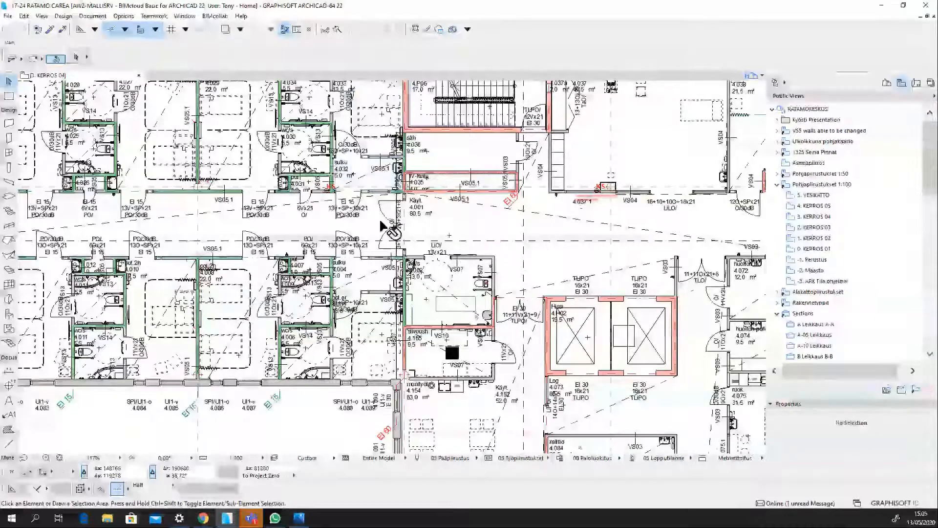
middle_click_drag(381, 220, 359, 216)
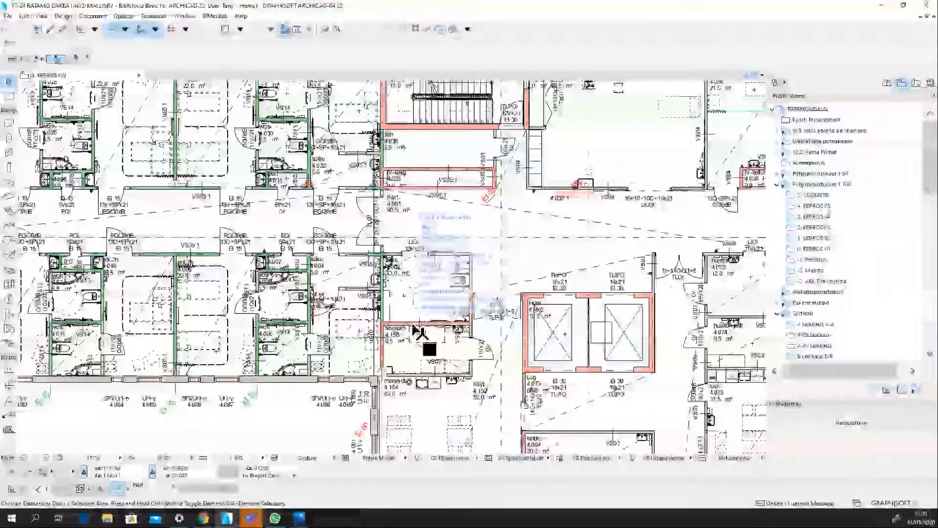
scroll(416, 331, "up", 3)
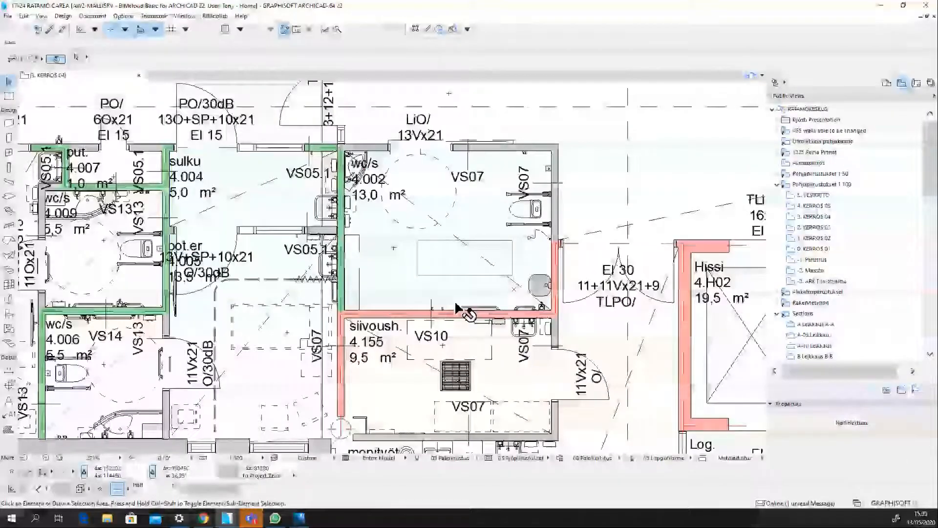
scroll(456, 308, "up", 2)
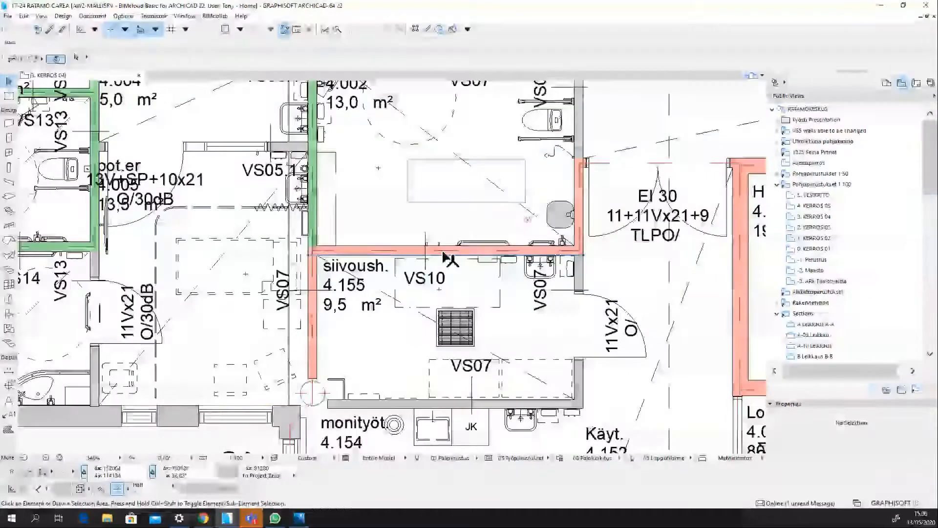
left_click(561, 459)
left_click(418, 220)
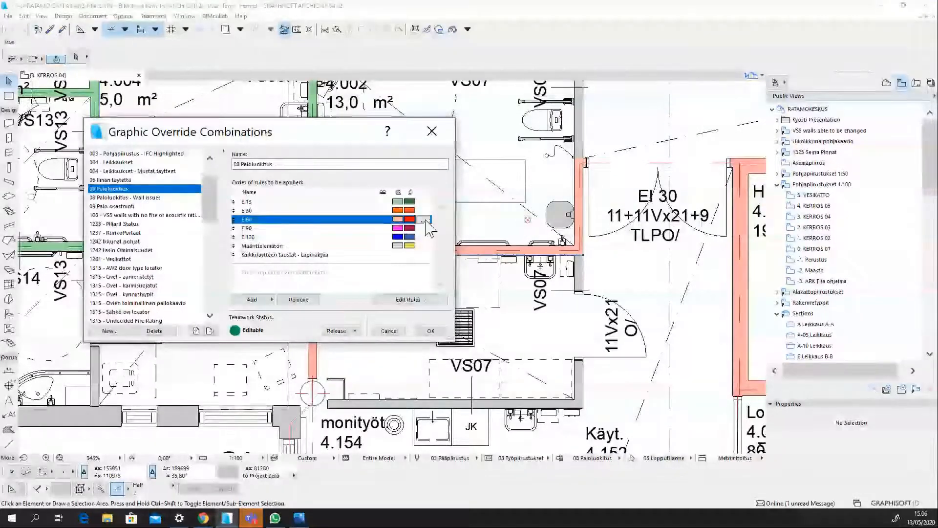
left_click(424, 220)
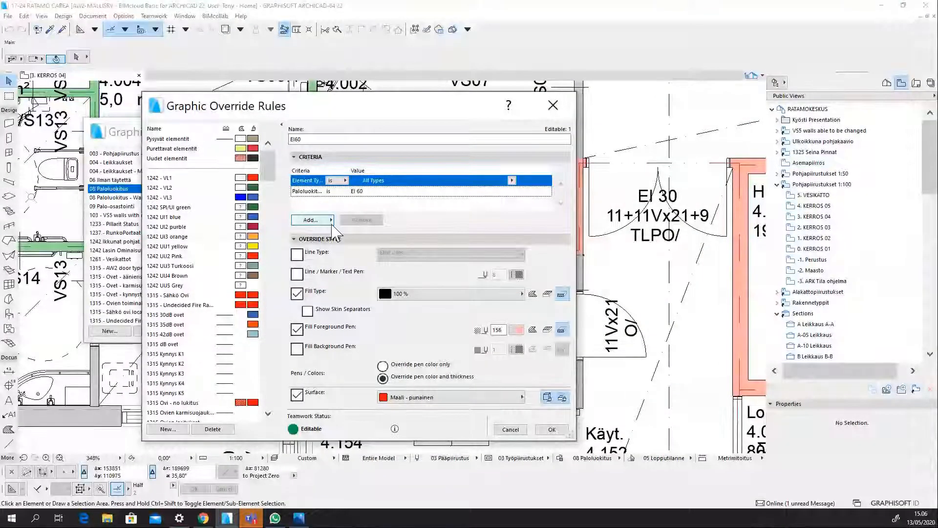
- Add a Composite criterion from the Construction group to the EI60 rule, with composite VS05.1 as its value
left_click(309, 220)
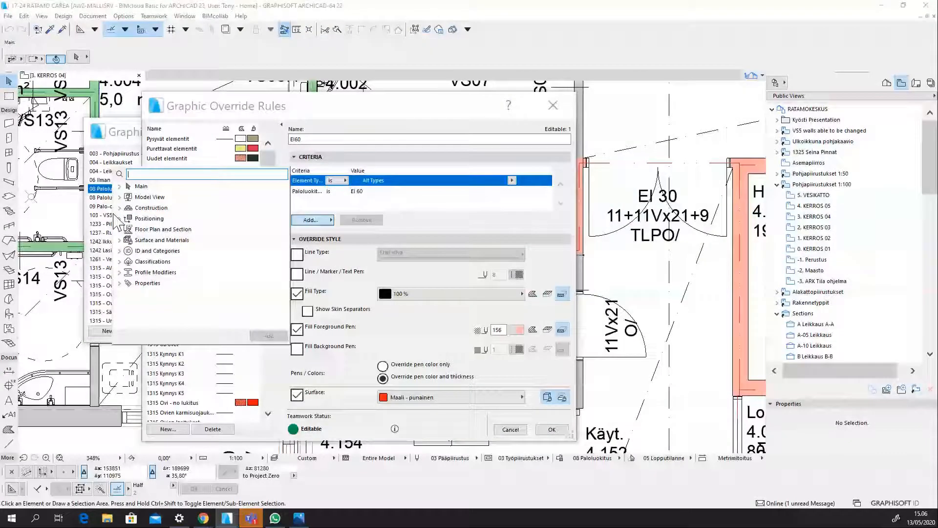
left_click(119, 207)
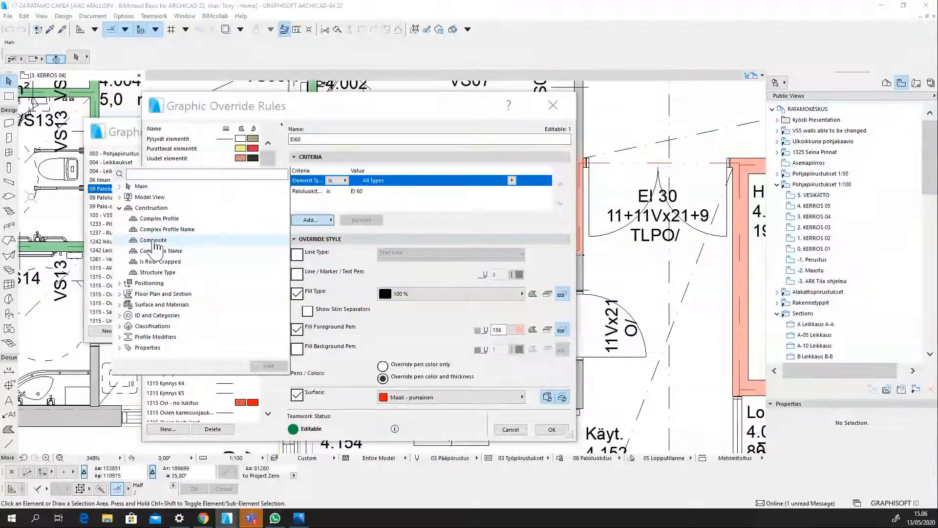
double_click(155, 241)
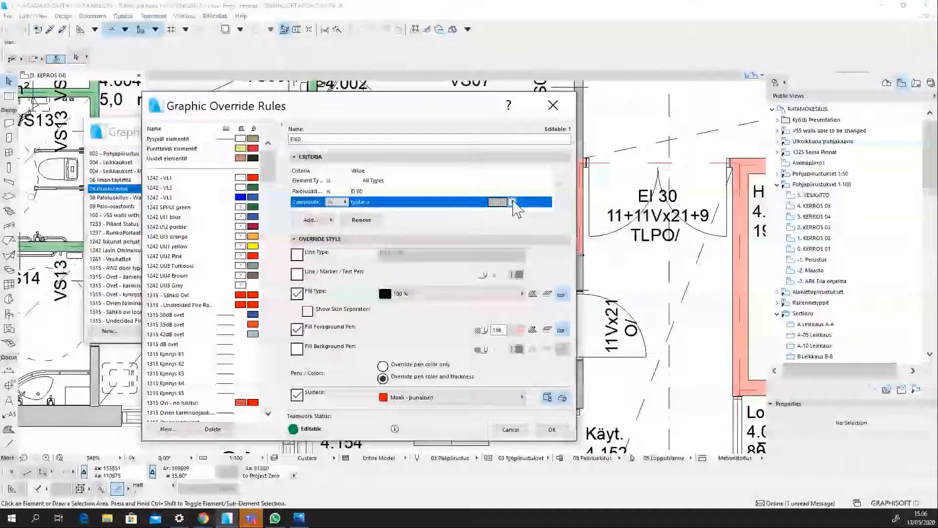
left_click(513, 202)
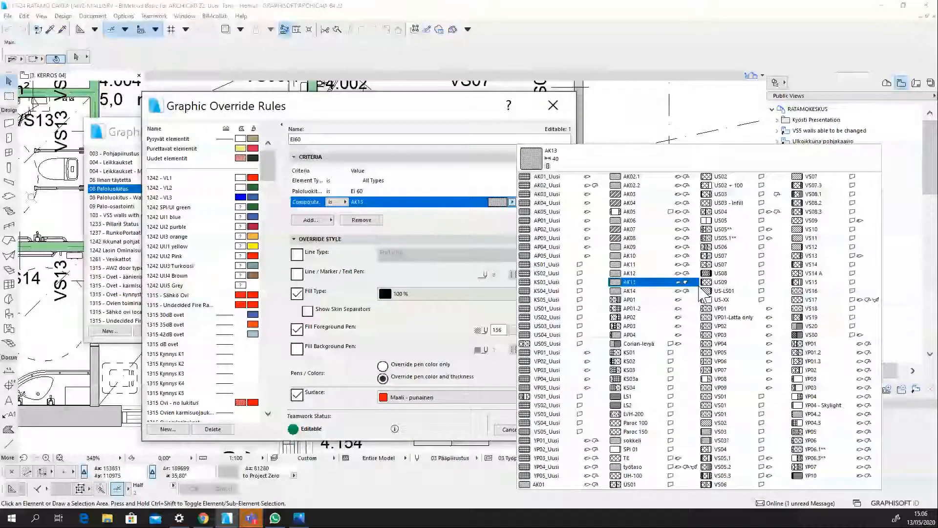
left_click(749, 423)
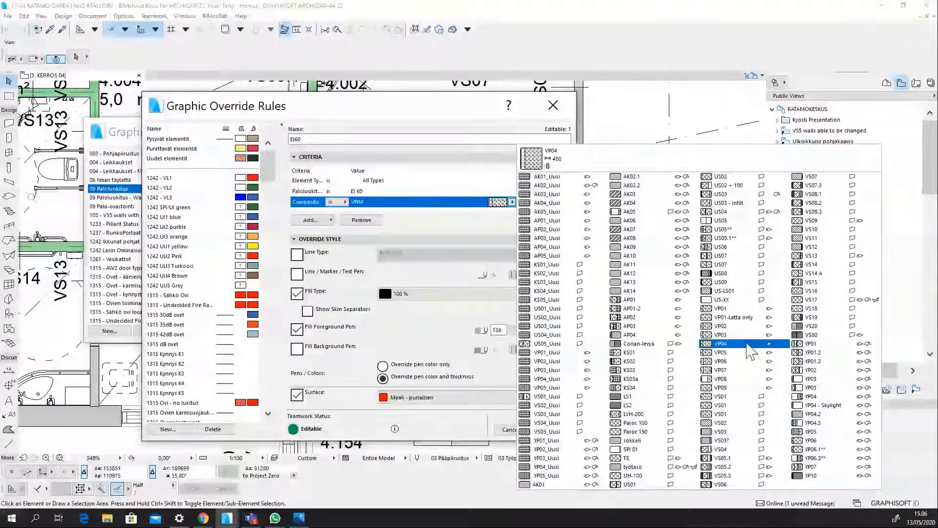
left_click(727, 442)
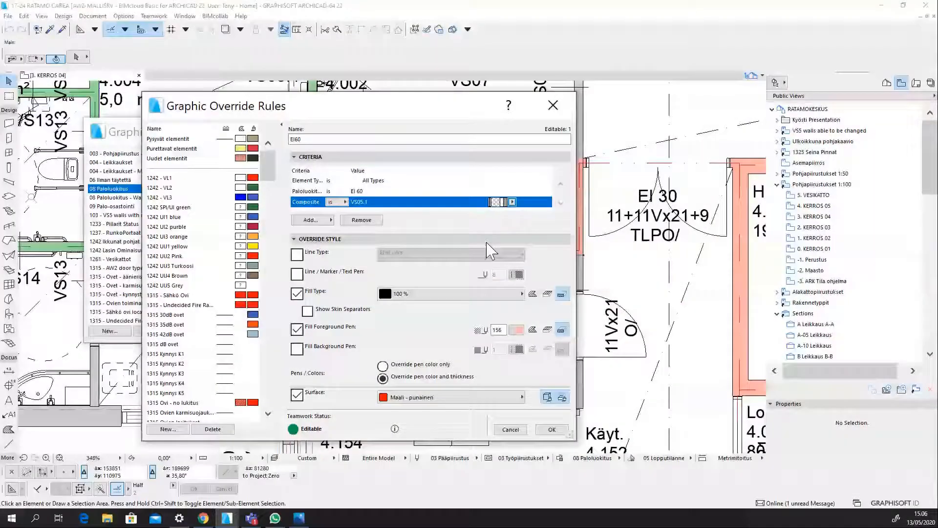
- Set the VS05.1 composite criterion's condition to "is not" and apply the changed rule to the floor plan
left_click(337, 202)
left_click(370, 219)
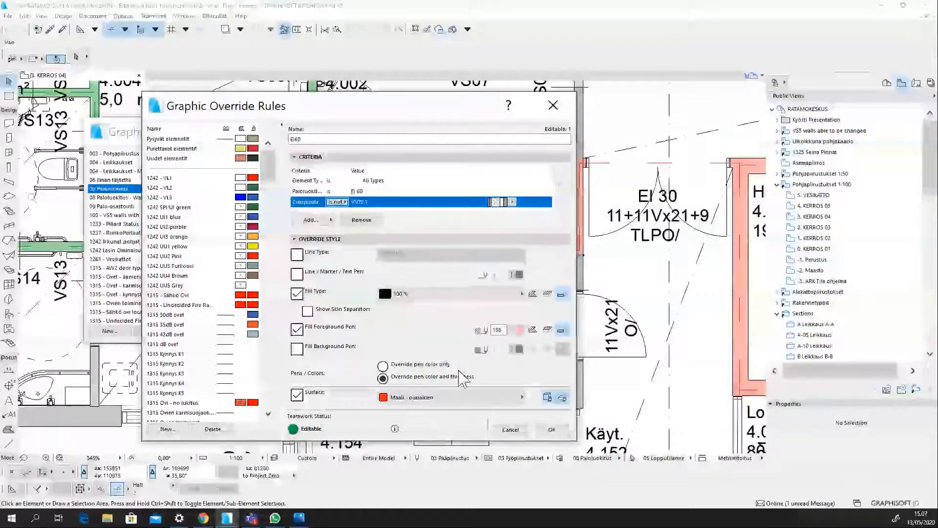
left_click(560, 431)
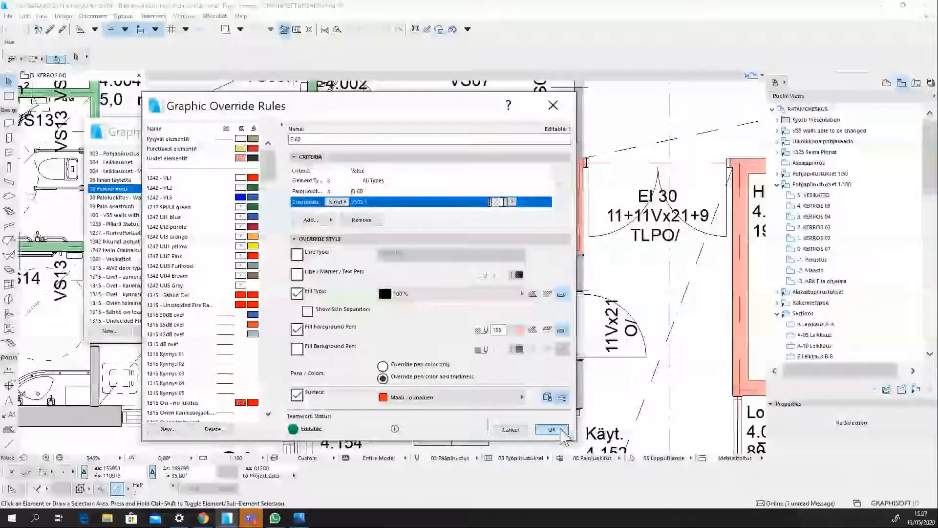
left_click(436, 331)
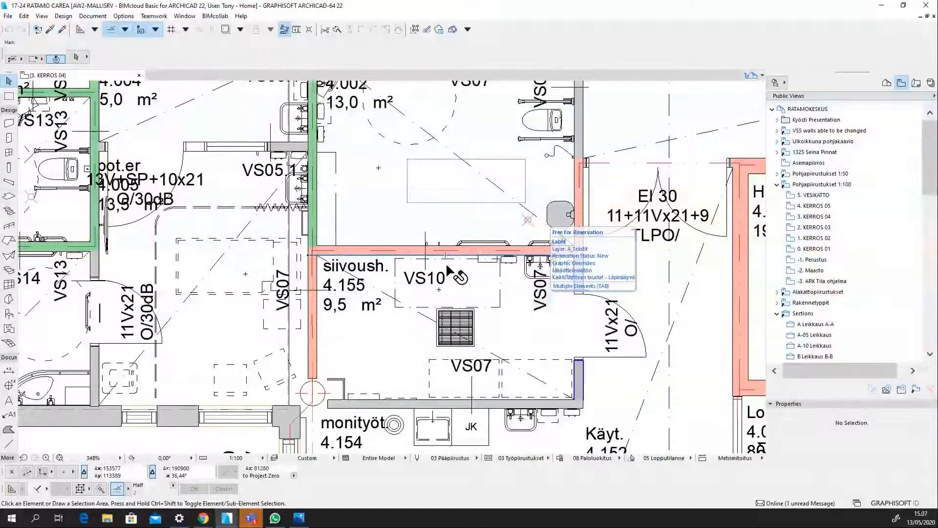
- Check which graphic override combination is active on the floor plan and reconfirm the 08 Paloluokitus settings
scroll(446, 263, "down", 3)
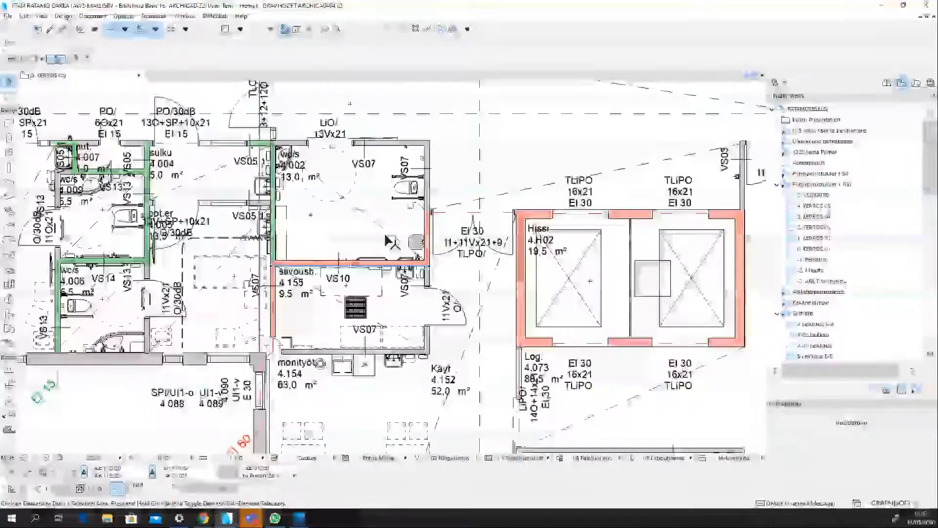
left_click(596, 459)
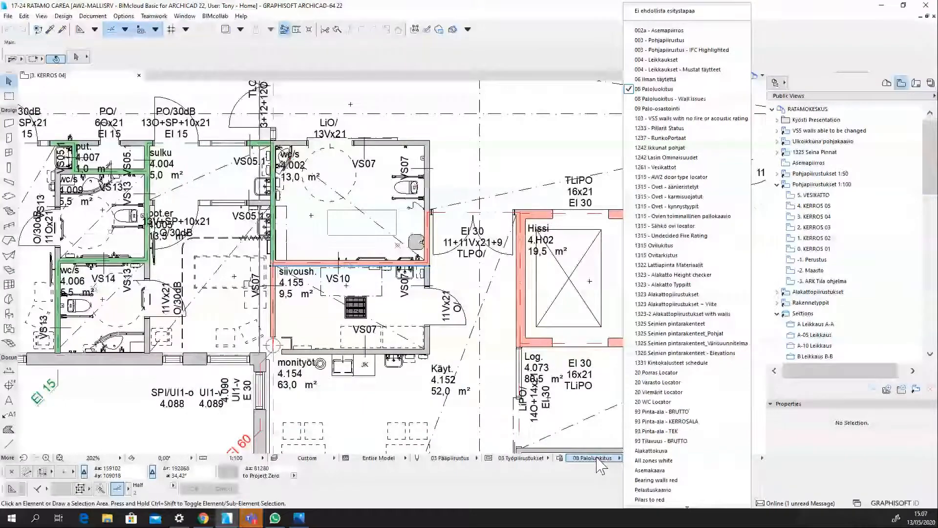
left_click(461, 230)
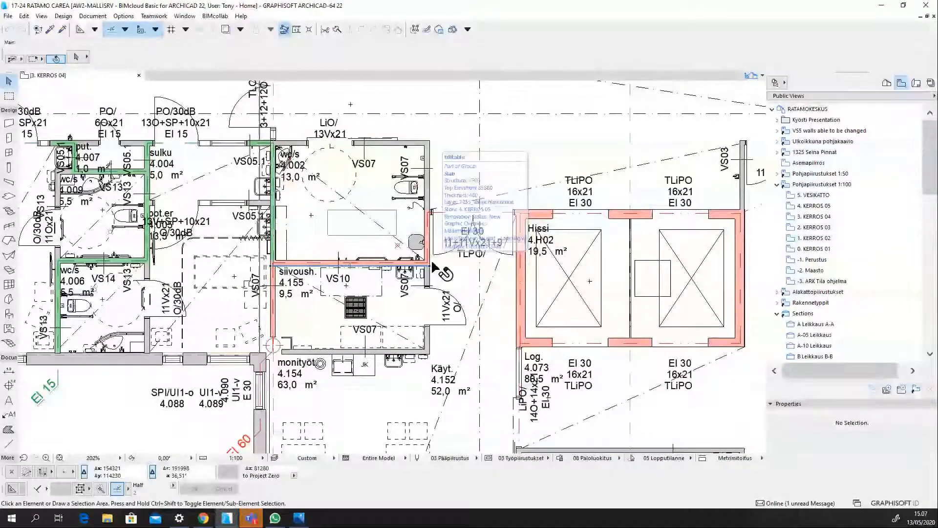
left_click(561, 459)
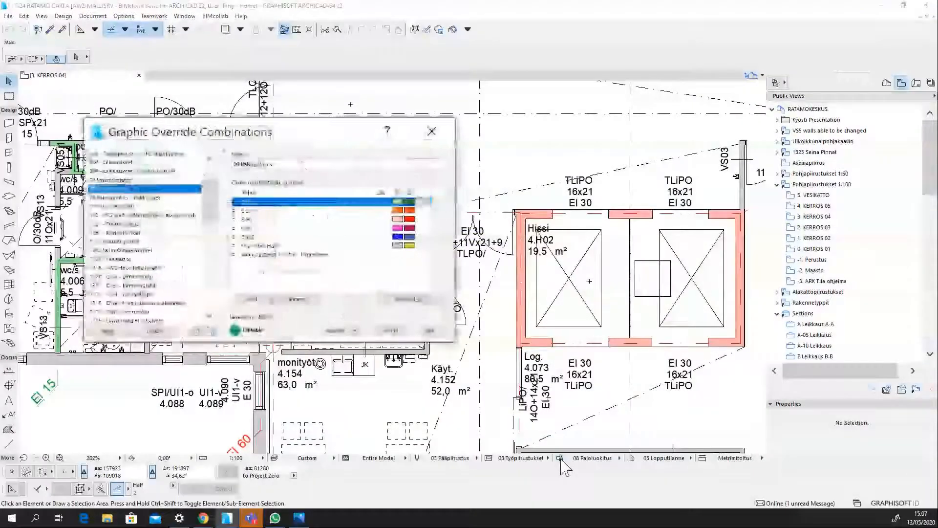
left_click(430, 330)
- Examine the fire-rating colours of the VS05.1 walls at the IV-kuilu shaft and of the walls around room 4.155 and the lift shaft
scroll(452, 332, "down", 2)
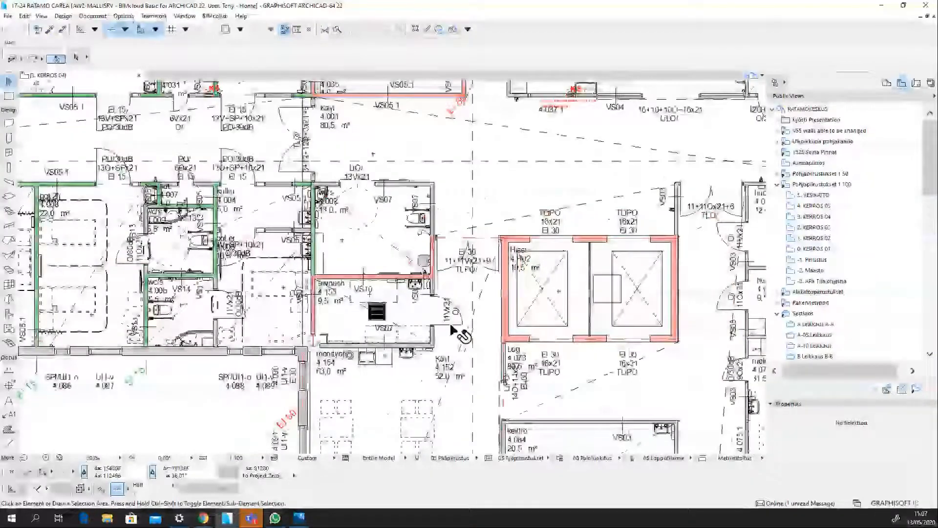
middle_click_drag(733, 93, 413, 203)
scroll(523, 199, "up", 5)
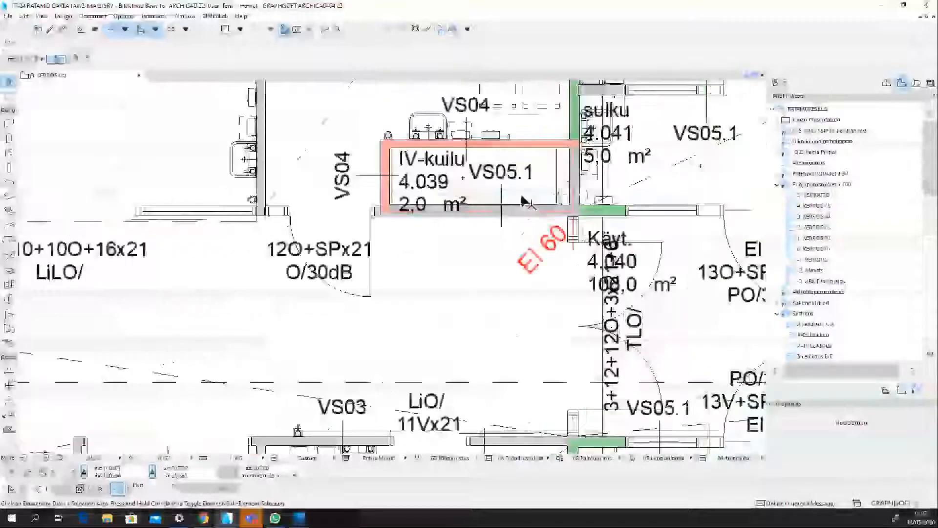
scroll(523, 201, "down", 2)
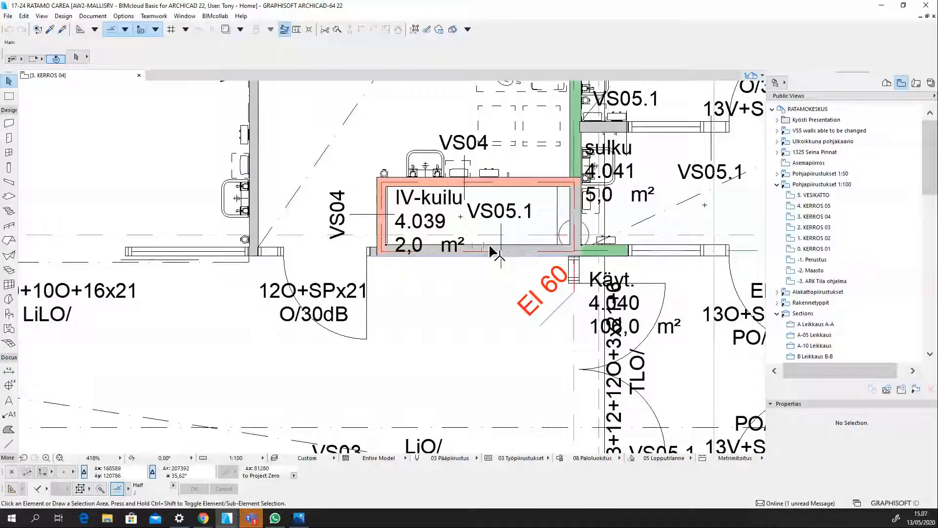
scroll(519, 241, "down", 4)
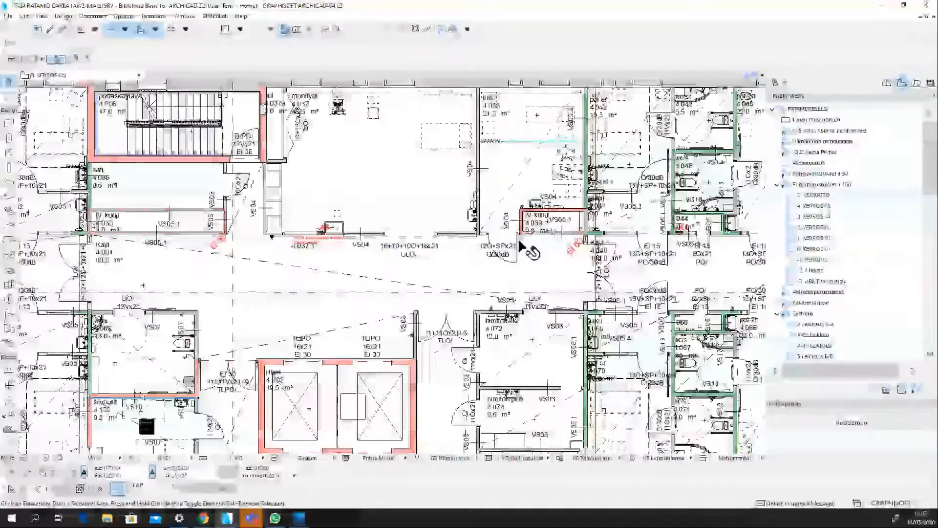
middle_click_drag(374, 364, 376, 361)
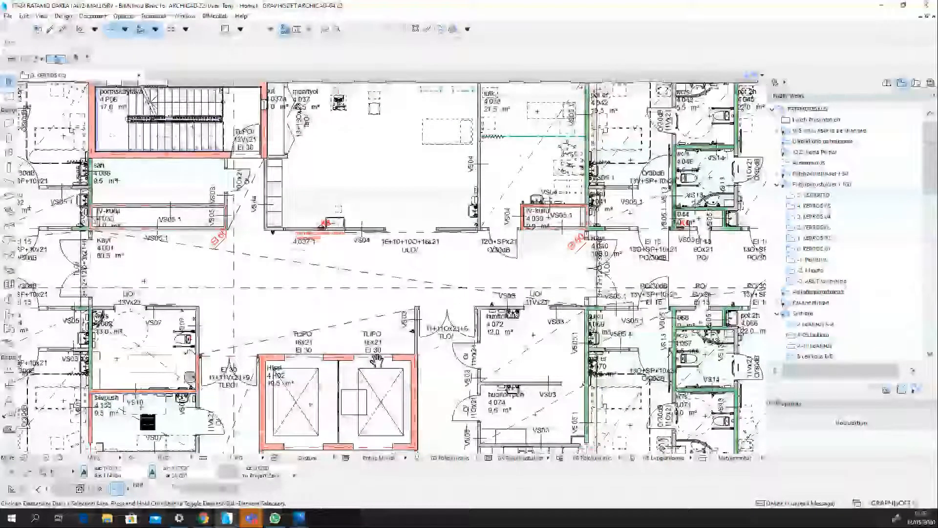
scroll(145, 336, "up", 3)
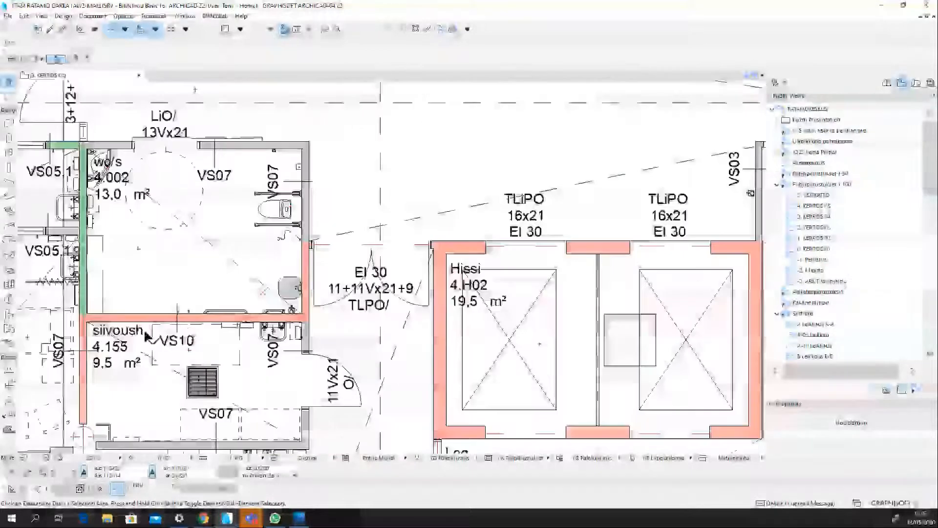
scroll(281, 276, "down", 4)
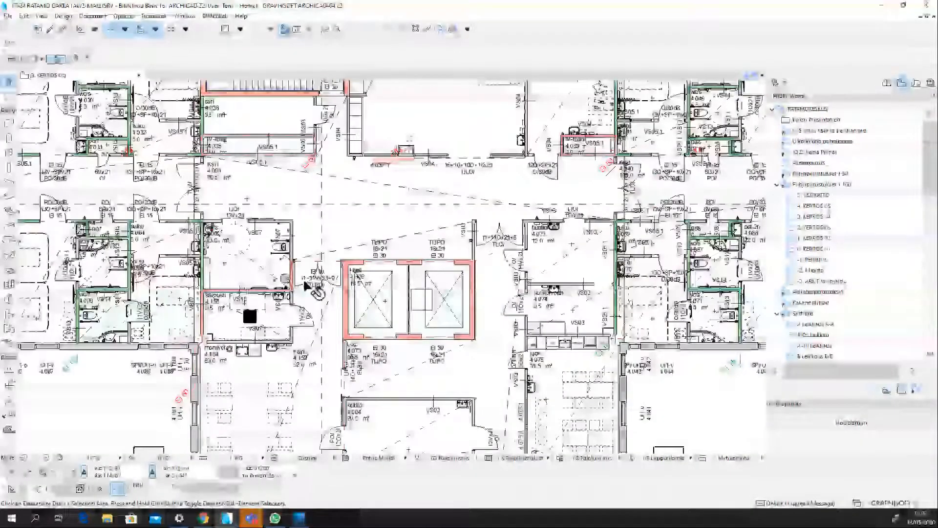
scroll(342, 280, "up", 3)
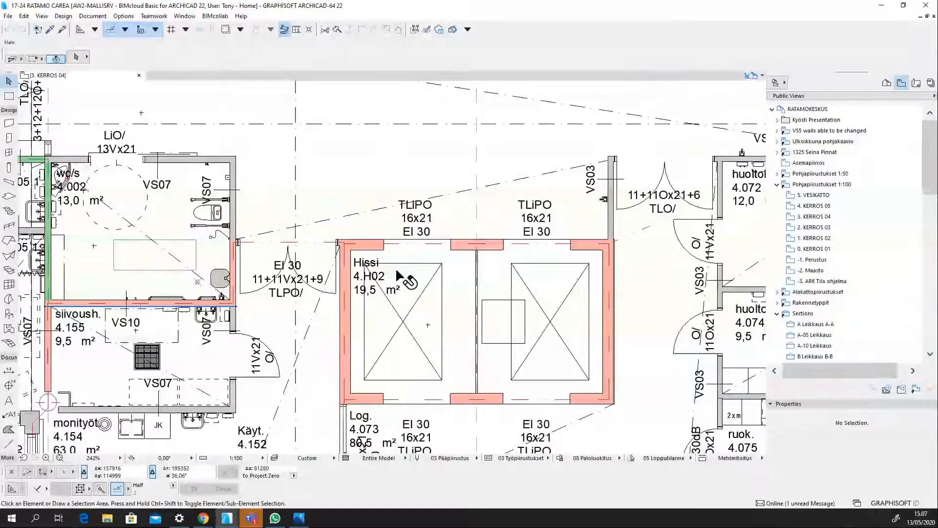
- Add a second Composite criterion to the EI60 rule with the condition "is not" and the composite VS01
left_click(561, 460)
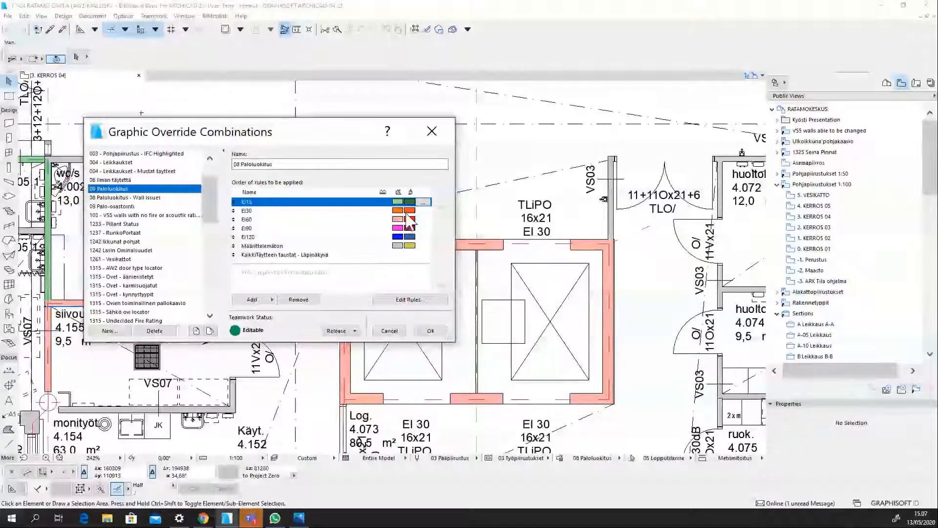
left_click(423, 201)
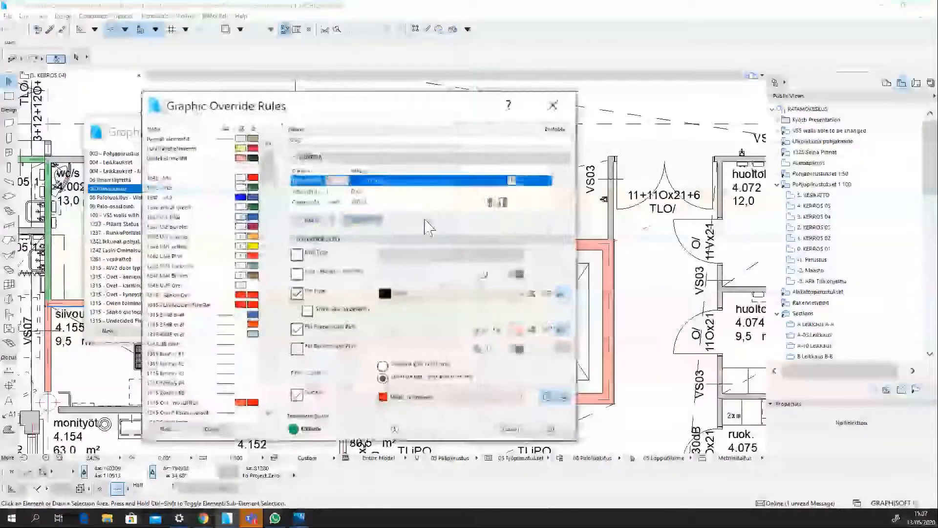
left_click(391, 202)
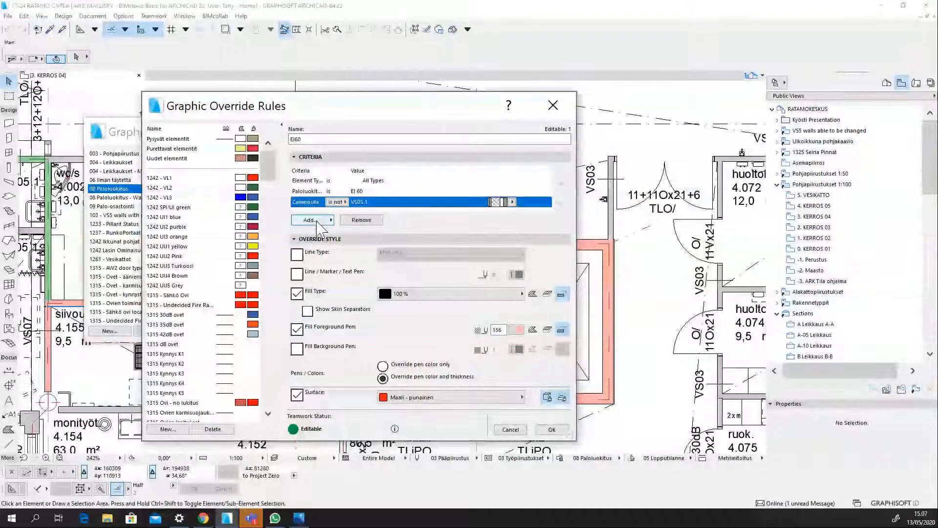
left_click(311, 220)
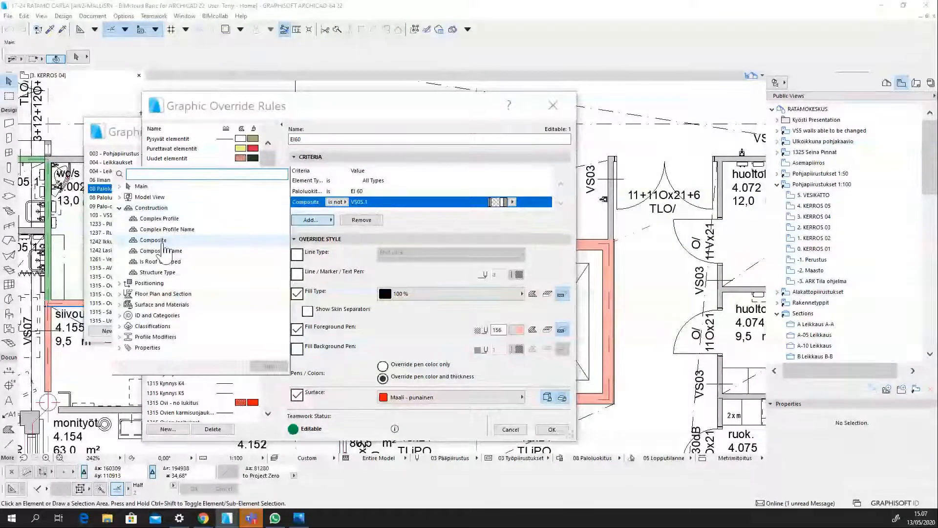
double_click(165, 242)
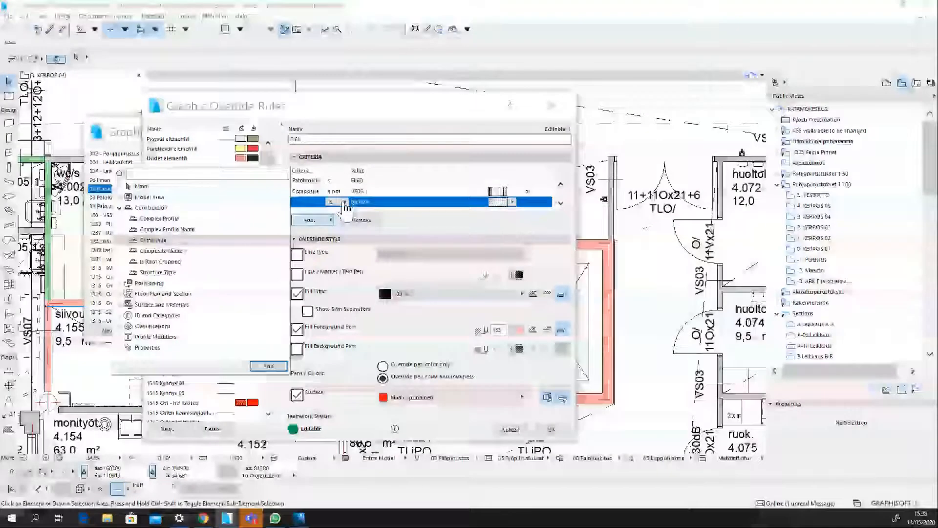
left_click(344, 203)
left_click(364, 210)
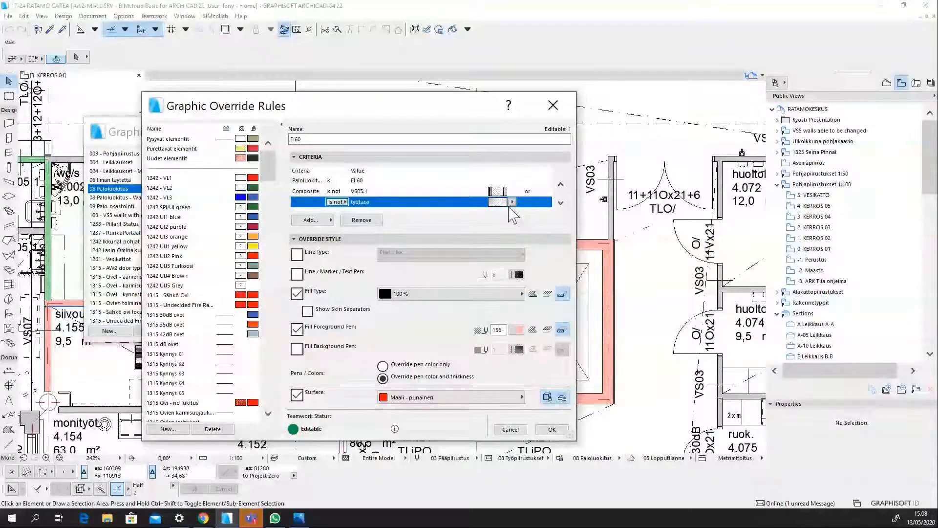
left_click(512, 202)
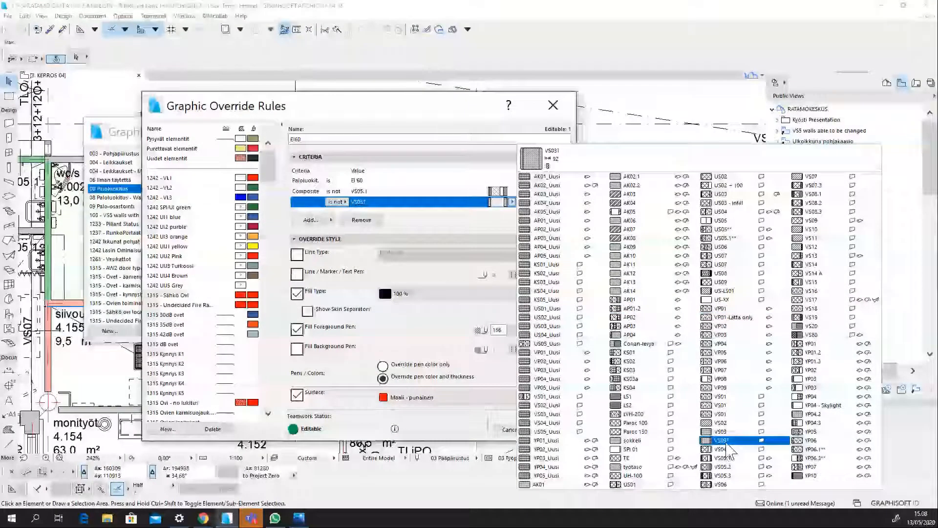
left_click(721, 397)
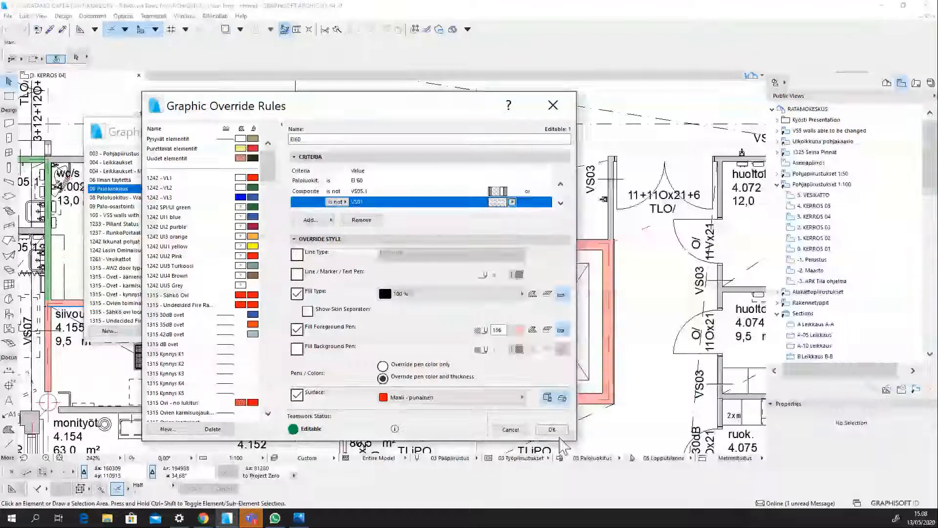
- Apply the changed EI60 rule to the floor plan and check which composite the lift shaft's wall uses
left_click(553, 430)
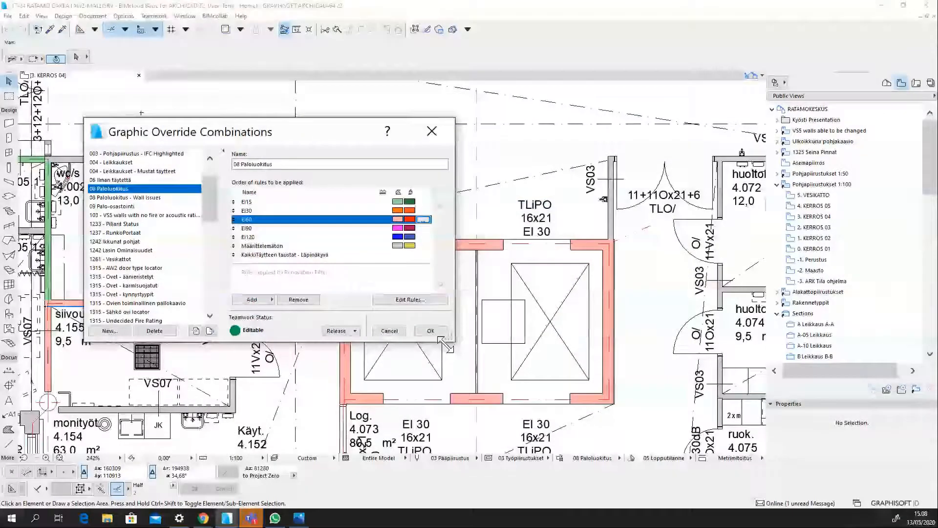
left_click(430, 331)
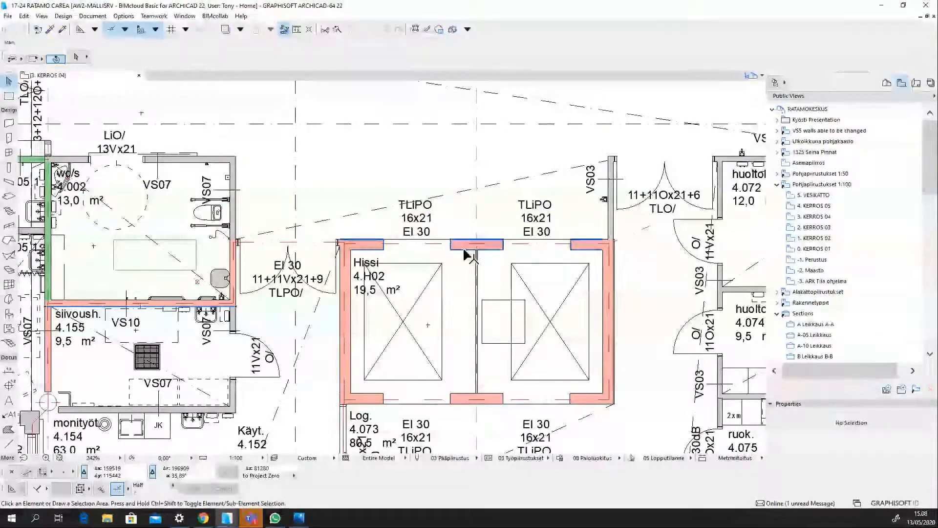
left_click(464, 249)
left_click(431, 57)
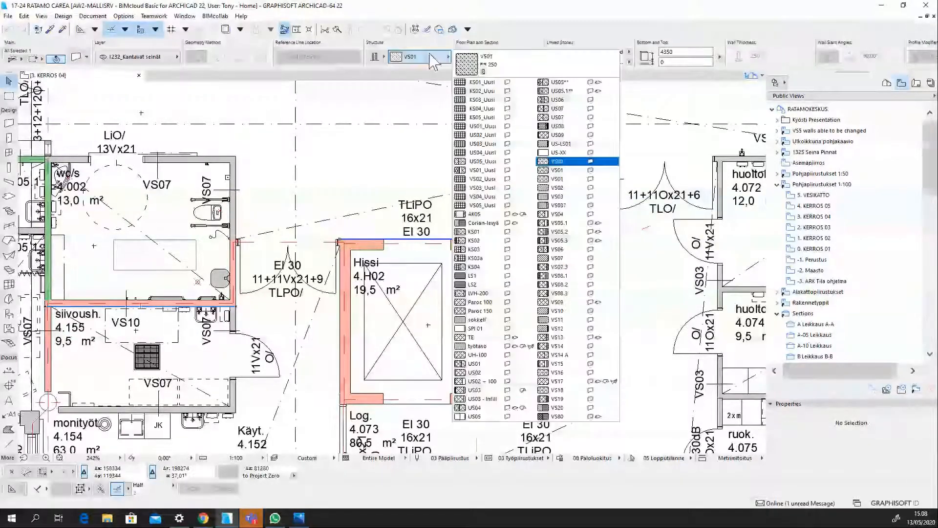
left_click(412, 211)
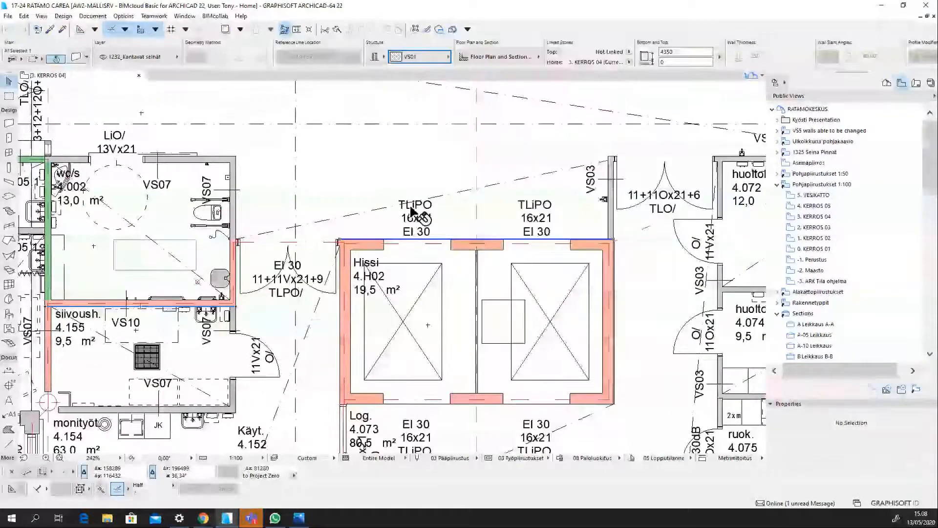
- Link the VS05.1 and VS01 composite criteria of the EI60 rule with "and" and apply the rule to the floor plan
scroll(411, 207, "down", 3)
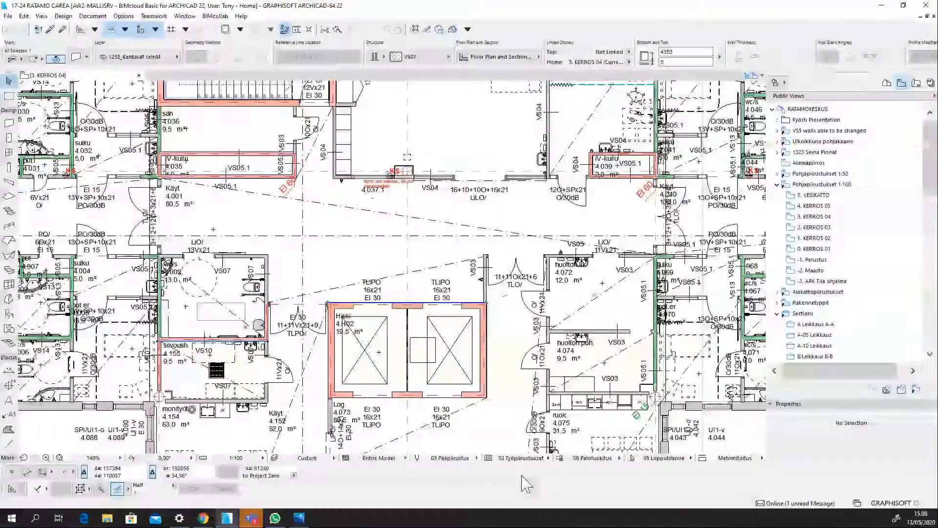
left_click(559, 458)
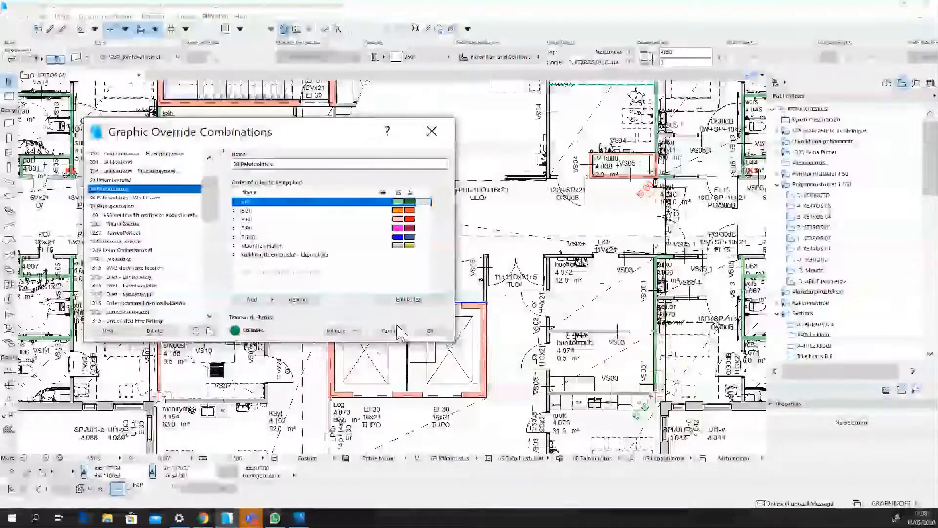
left_click(425, 220)
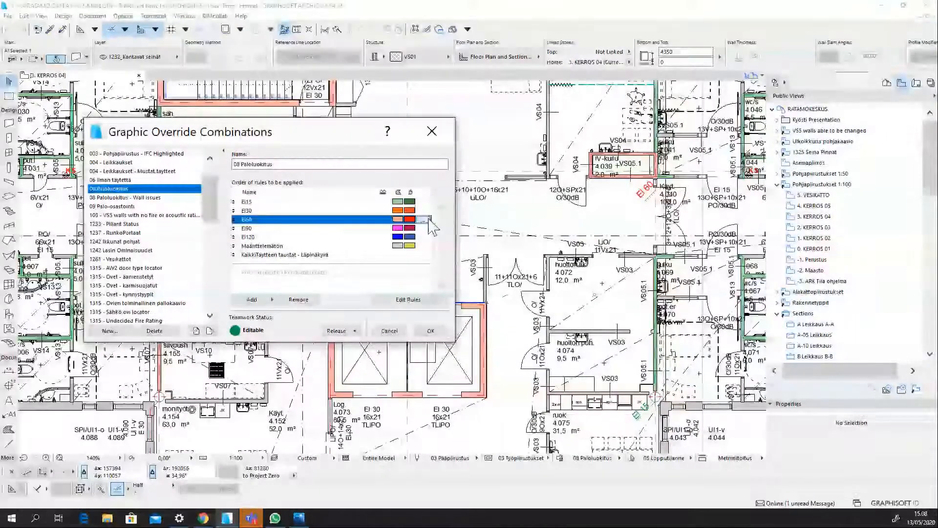
left_click(426, 219)
scroll(334, 204, "down", 1)
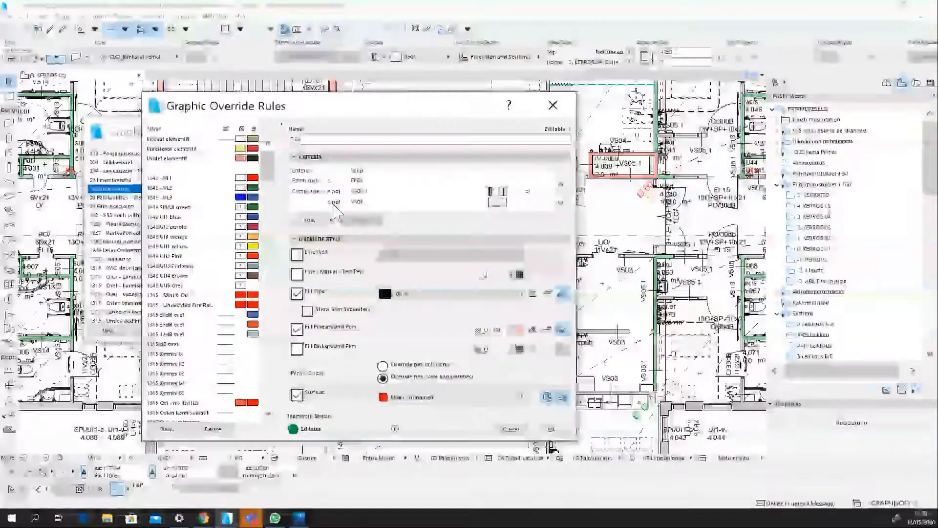
left_click(547, 194)
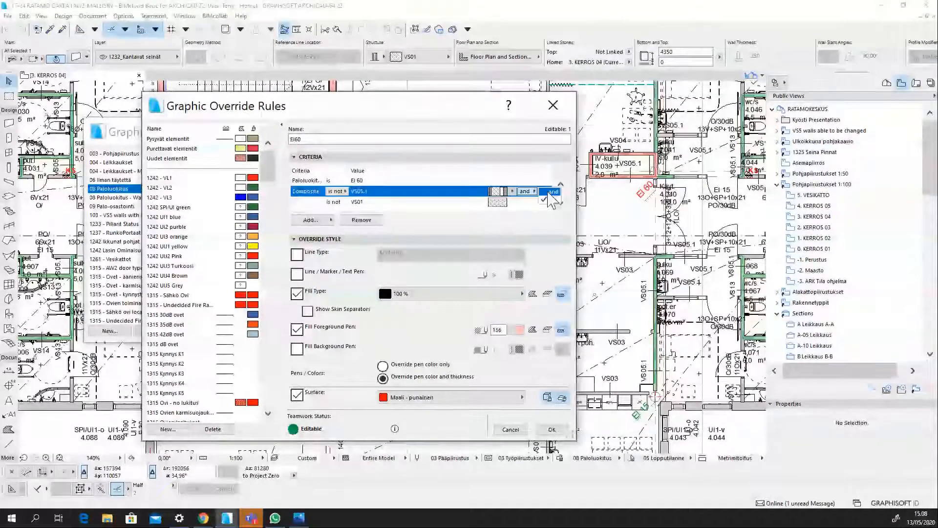
left_click(552, 429)
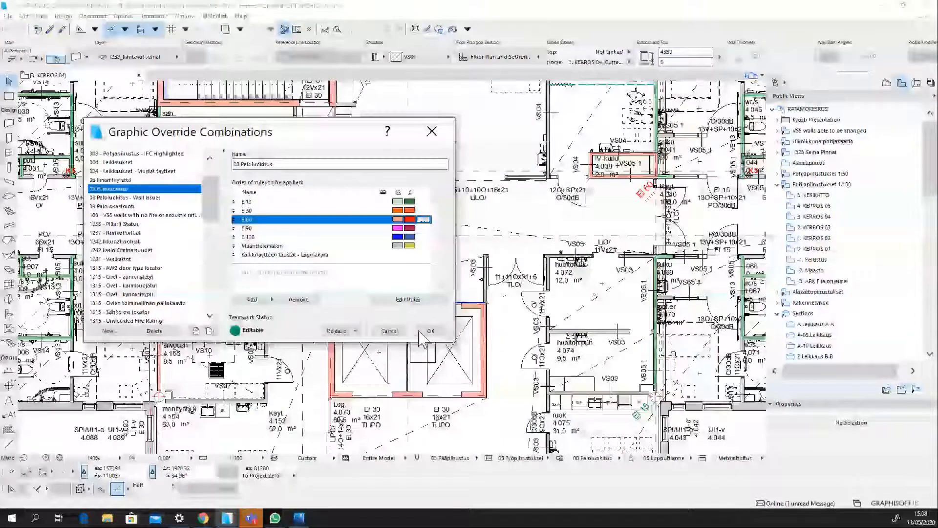
left_click(421, 332)
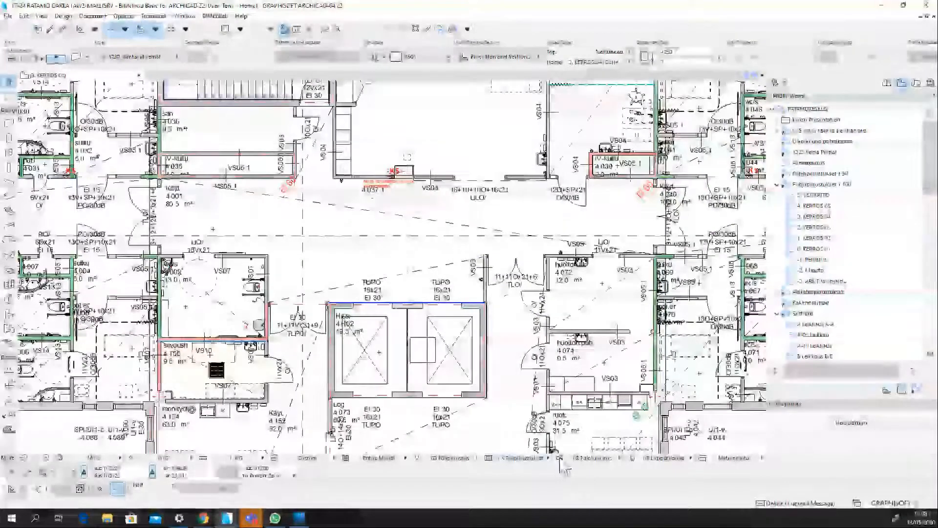
- Review the criteria of the EI60 rule and examine the fire-rating colours of the walls around room 4.155
left_click(413, 220)
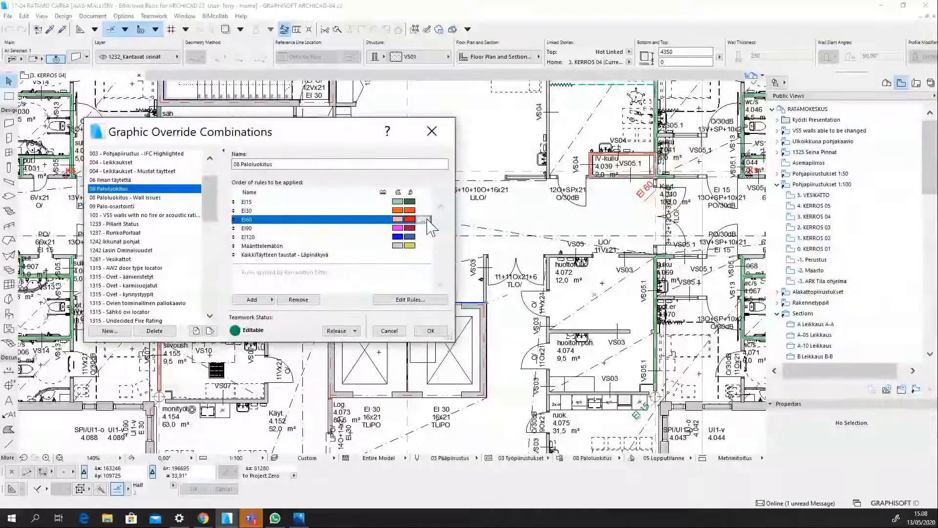
left_click(425, 220)
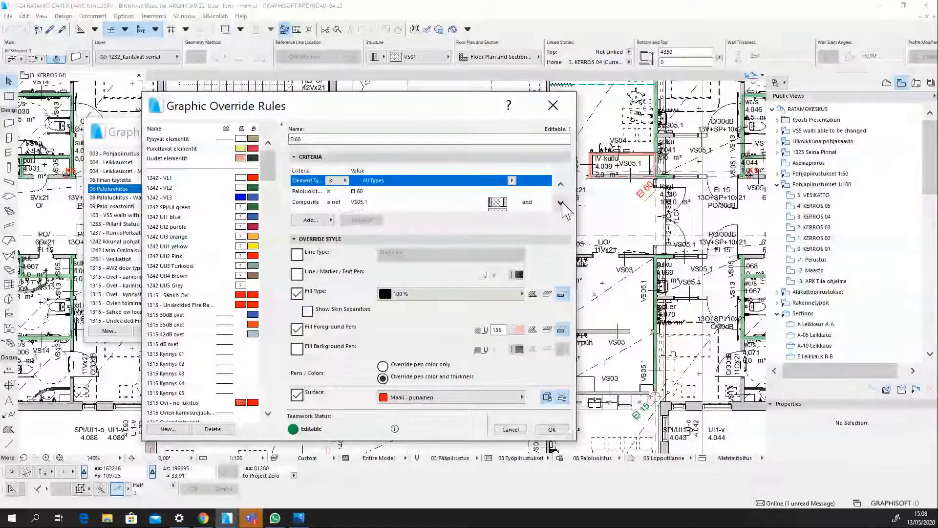
left_click(561, 202)
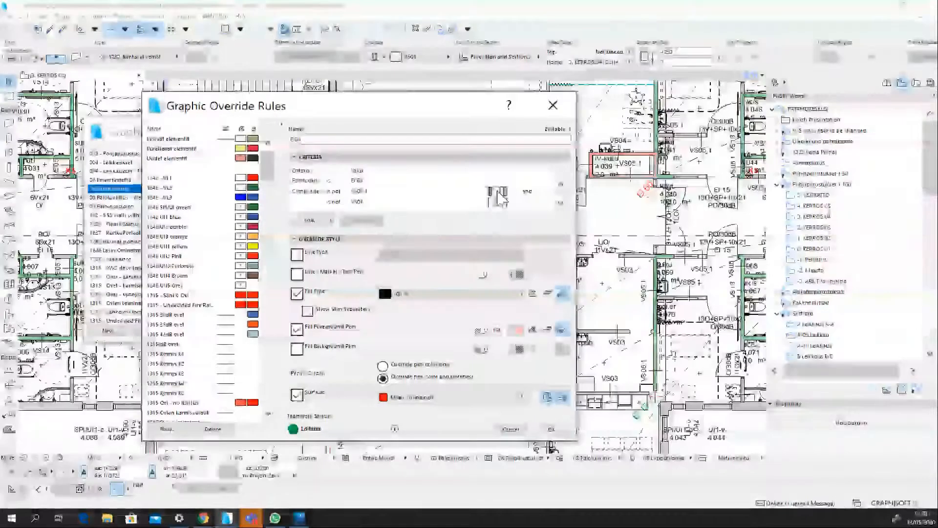
scroll(461, 192, "up", 2)
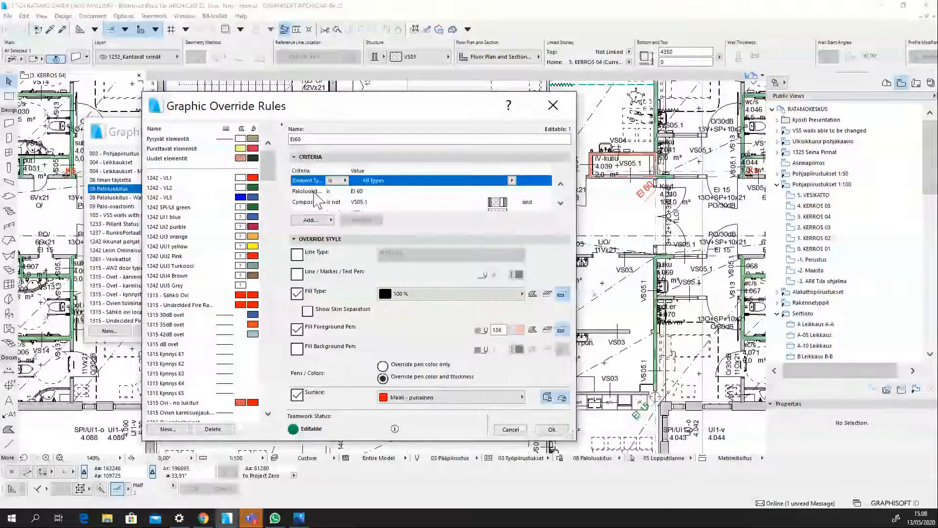
left_click(552, 429)
left_click(431, 331)
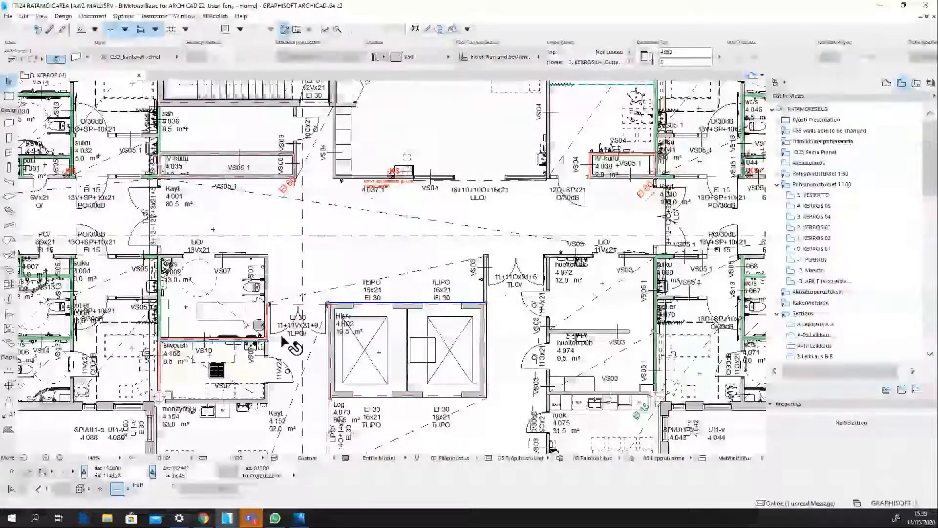
scroll(296, 347, "up", 2)
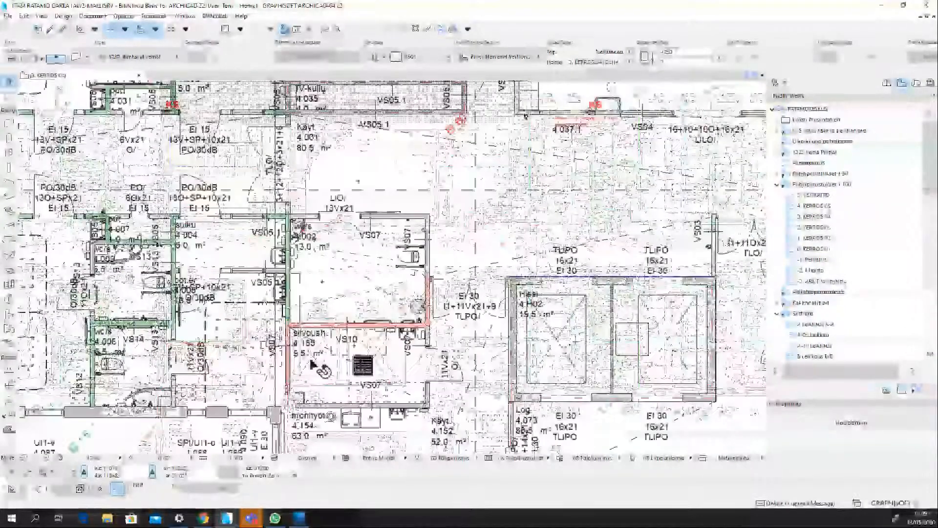
scroll(312, 363, "up", 2)
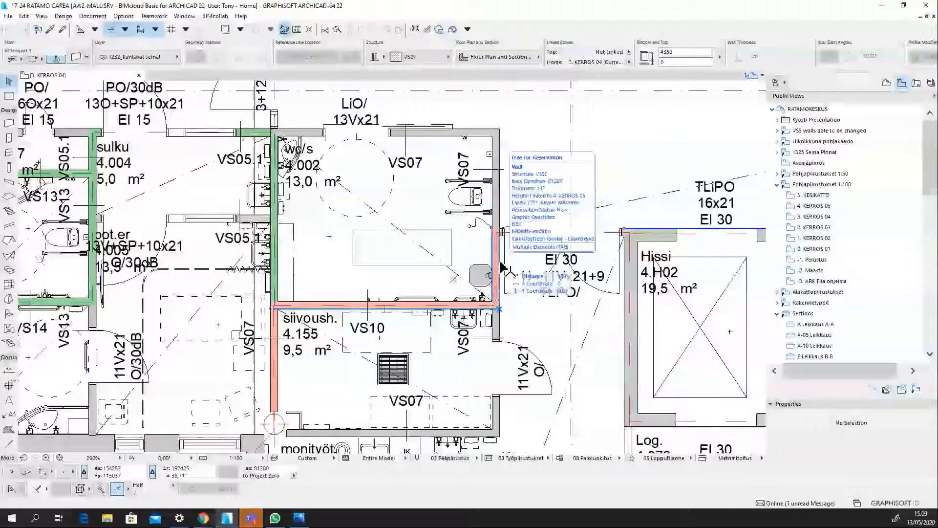
scroll(386, 284, "down", 3)
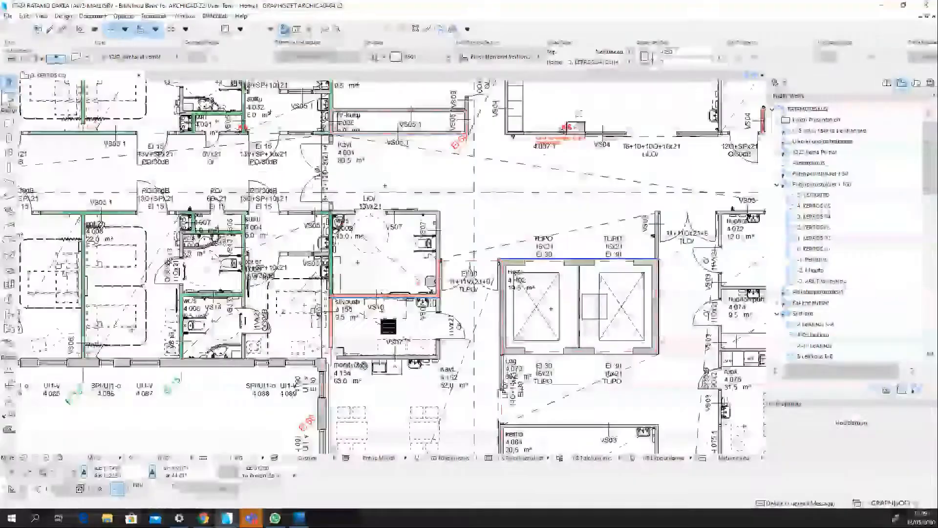
- Enclose rooms 4.002 and 4.155 with a marquee and show the enclosed area in 3D across all stories
left_click(9, 95)
left_click(275, 177)
left_click(478, 341)
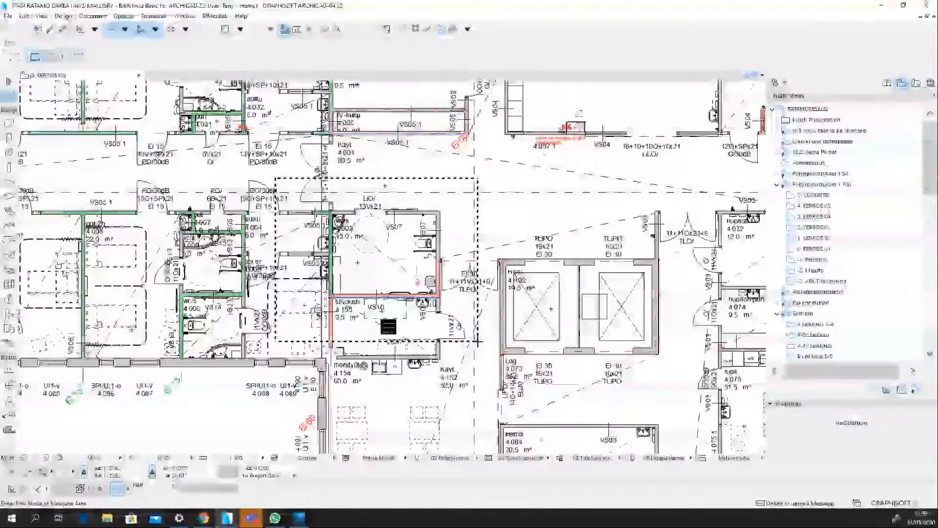
key("F5")
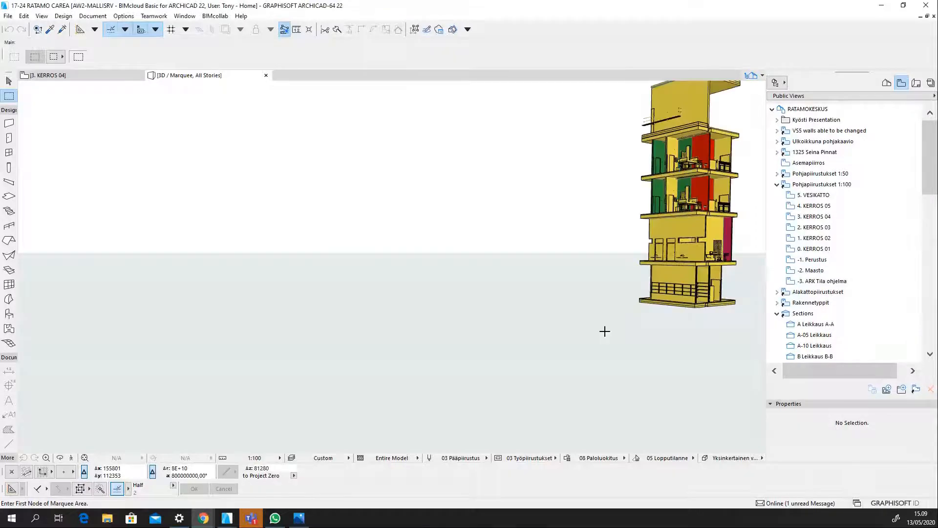
- Examine the fire-rating colours of the walls and doors on each storey of the 3D model from several sides
middle_click(609, 251)
middle_click(609, 251)
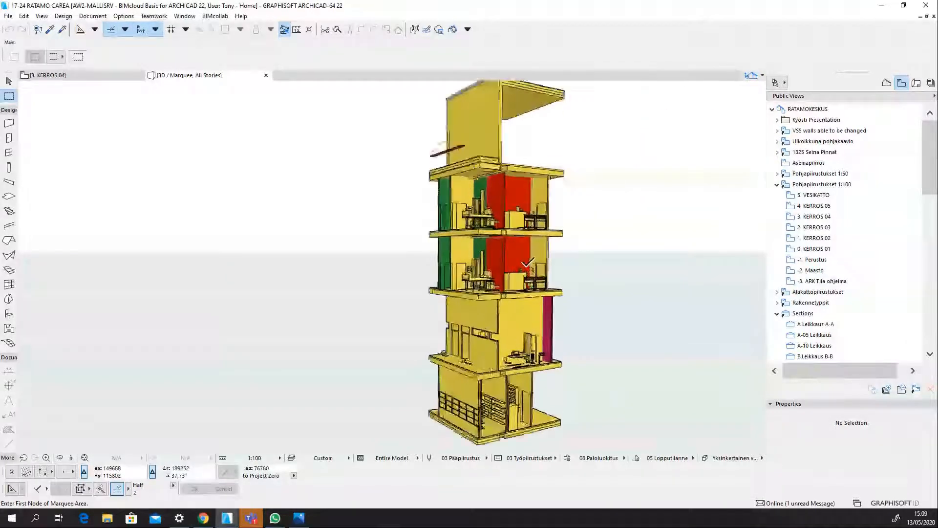
middle_click_drag(608, 252, 752, 285, "shift")
scroll(753, 286, "up", 3)
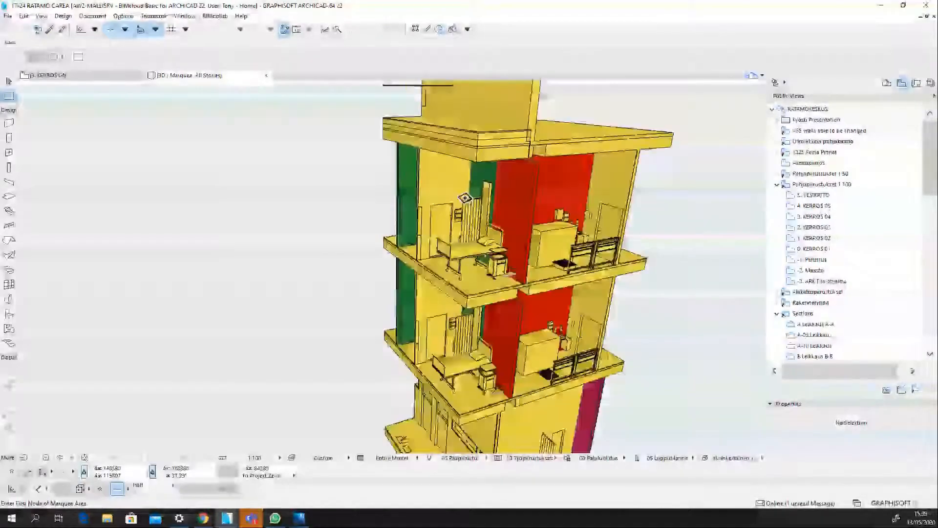
scroll(625, 238, "up", 2)
middle_click_drag(625, 238, 470, 205, "shift")
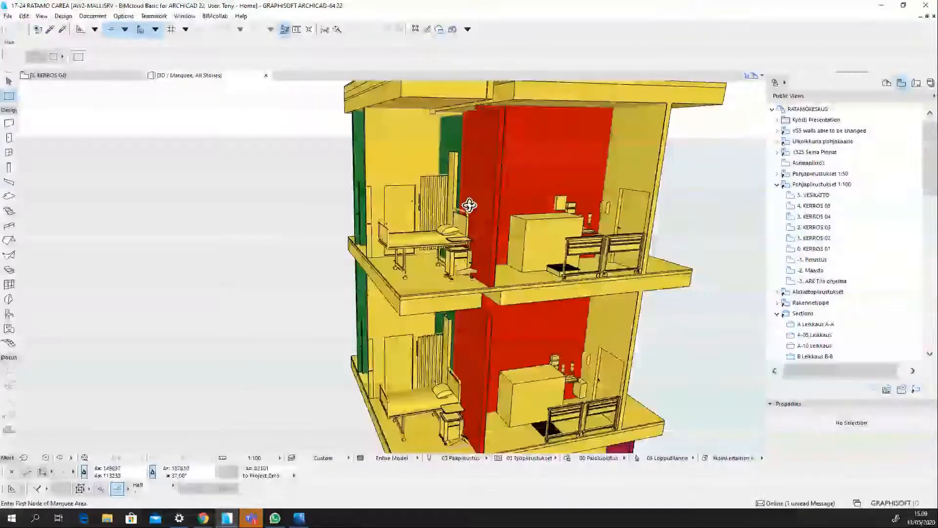
scroll(484, 209, "down", 2)
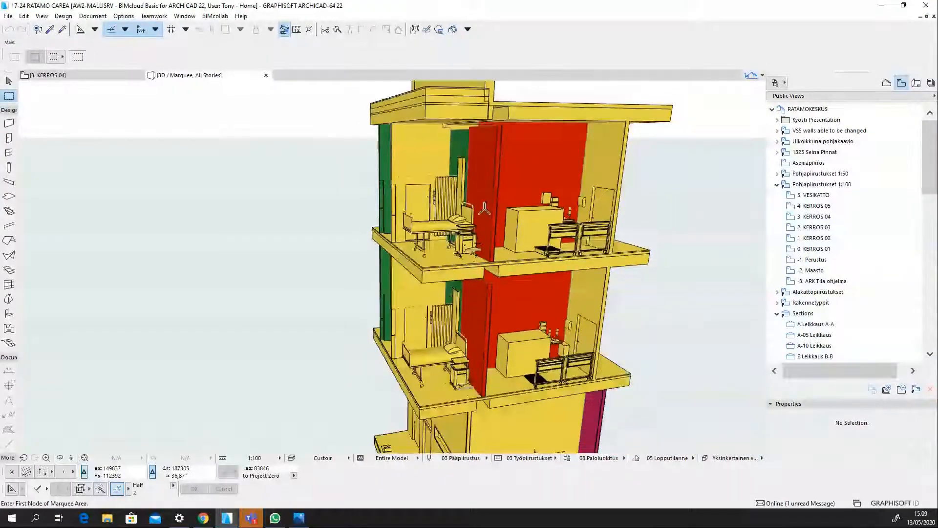
middle_click_drag(484, 209, 324, 184, "shift")
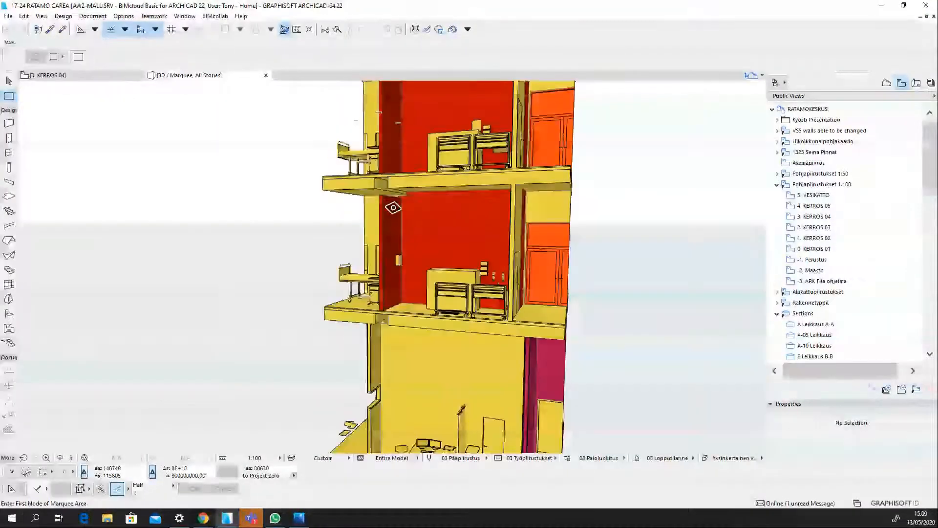
middle_click_drag(393, 208, 478, 245, "shift")
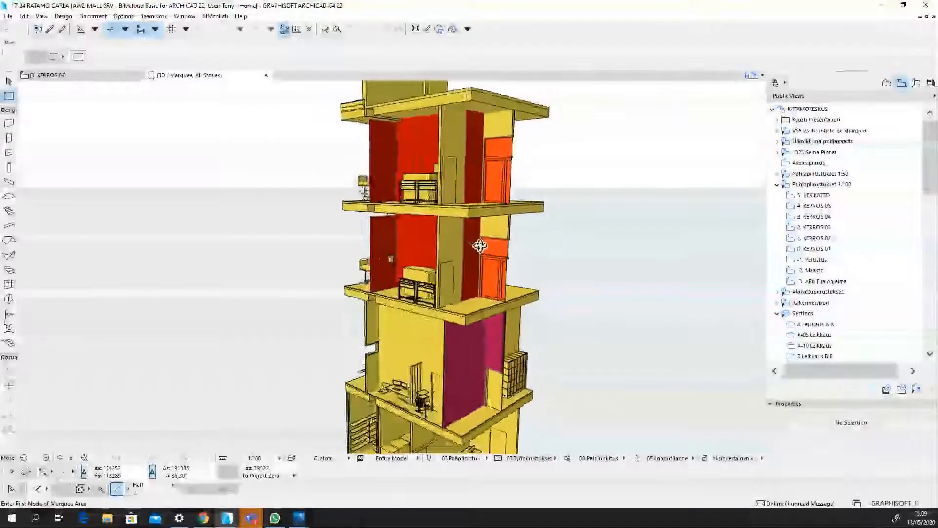
- Remove both Composite criteria from the EI60 rule, apply it on the 3. KERROS 04 plan, and return to the 3D marquee view
left_click(98, 75)
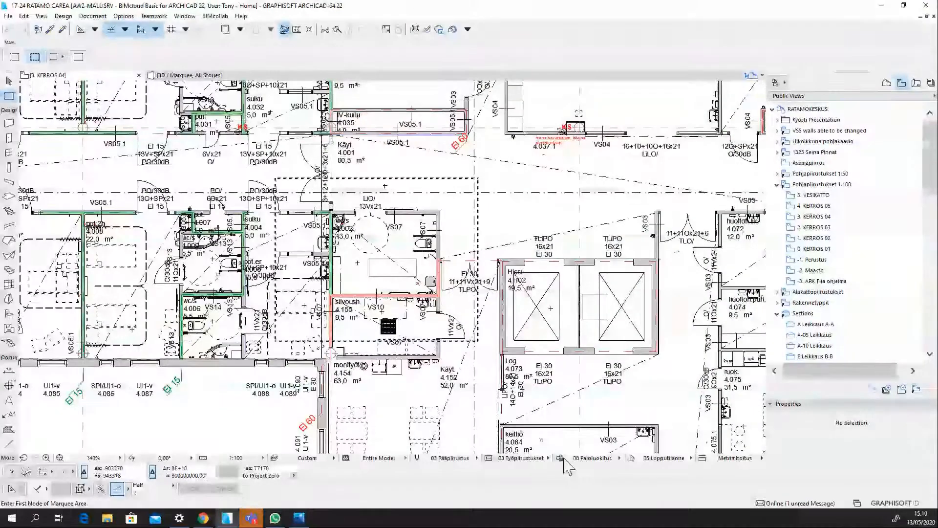
left_click(560, 458)
left_click(428, 220)
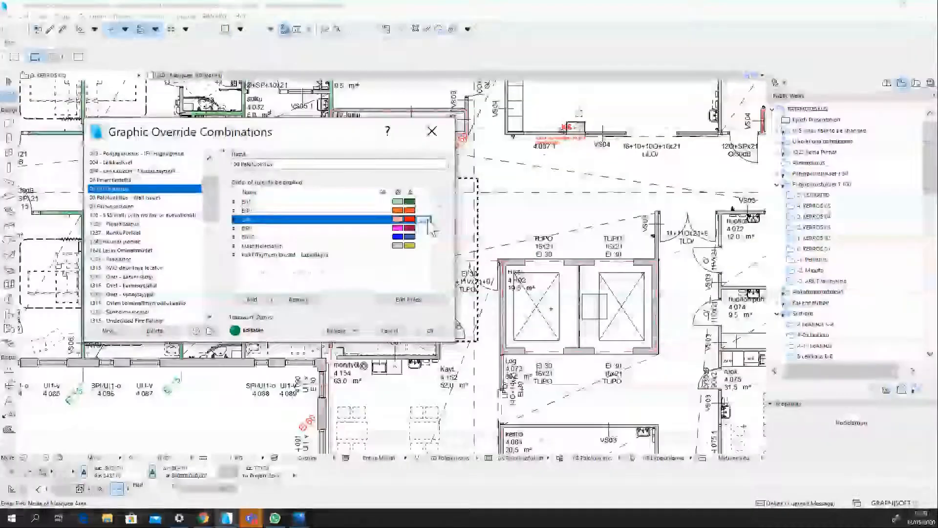
left_click(429, 221)
left_click(536, 202)
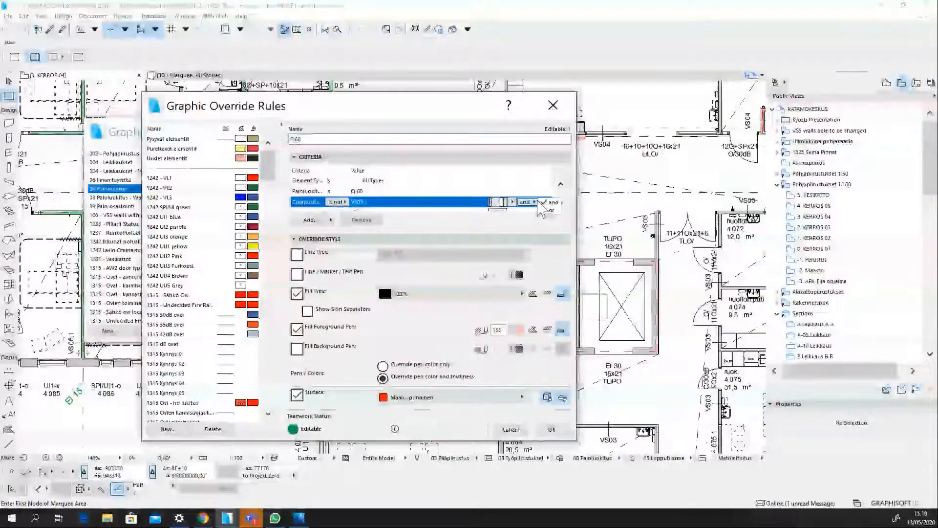
left_click(540, 202)
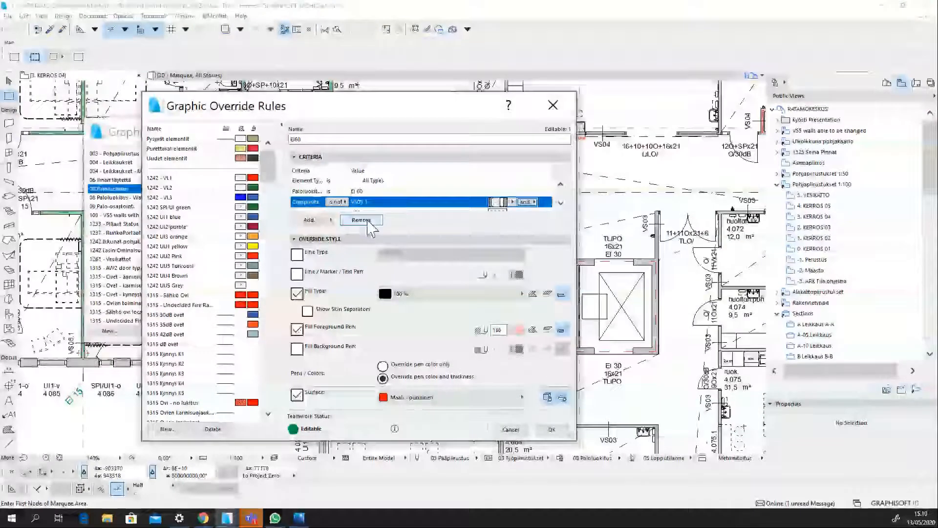
left_click(365, 221)
left_click(365, 221)
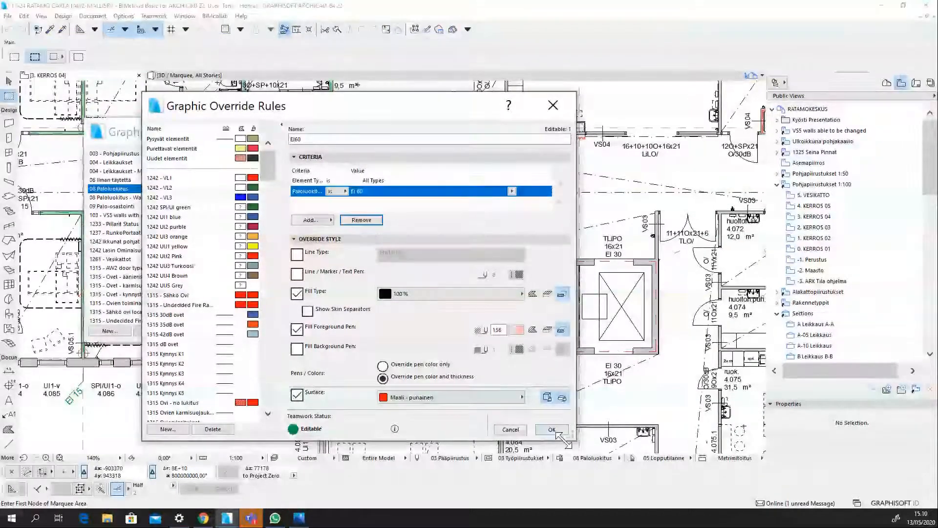
left_click(553, 429)
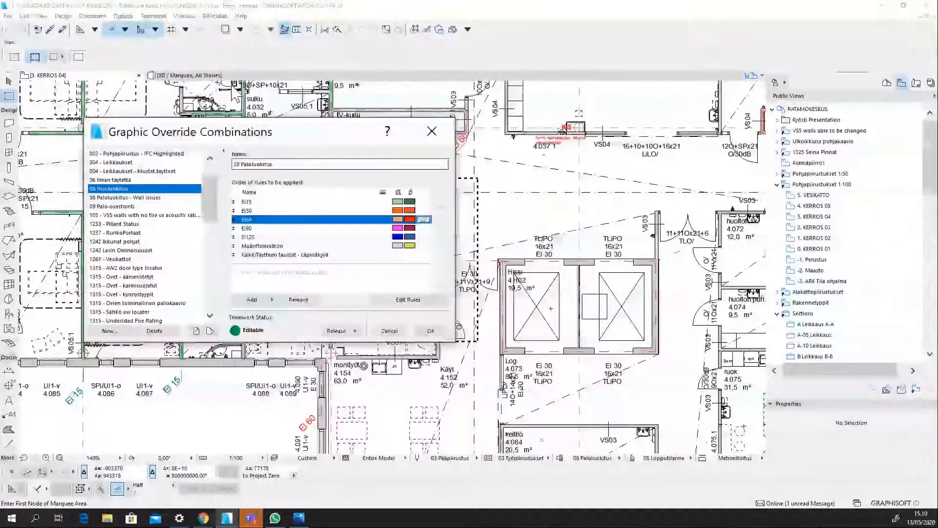
left_click(430, 331)
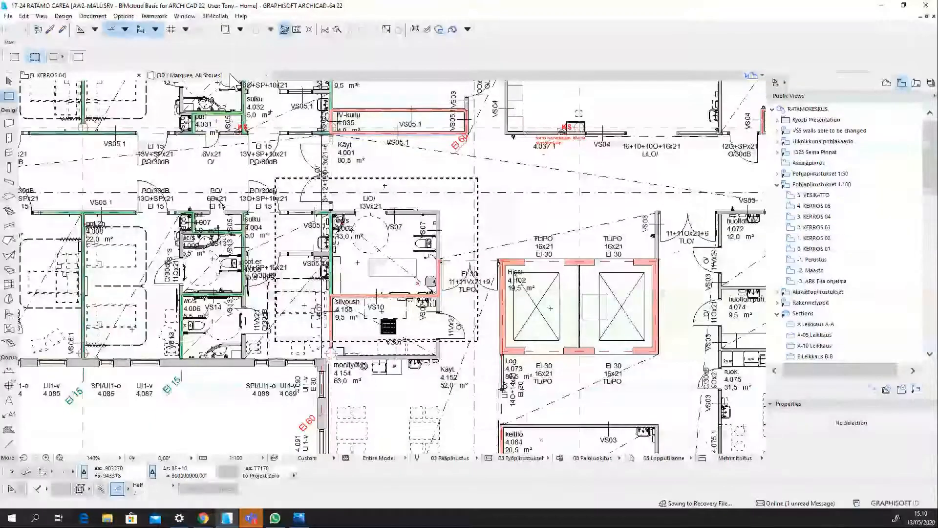
left_click(233, 78)
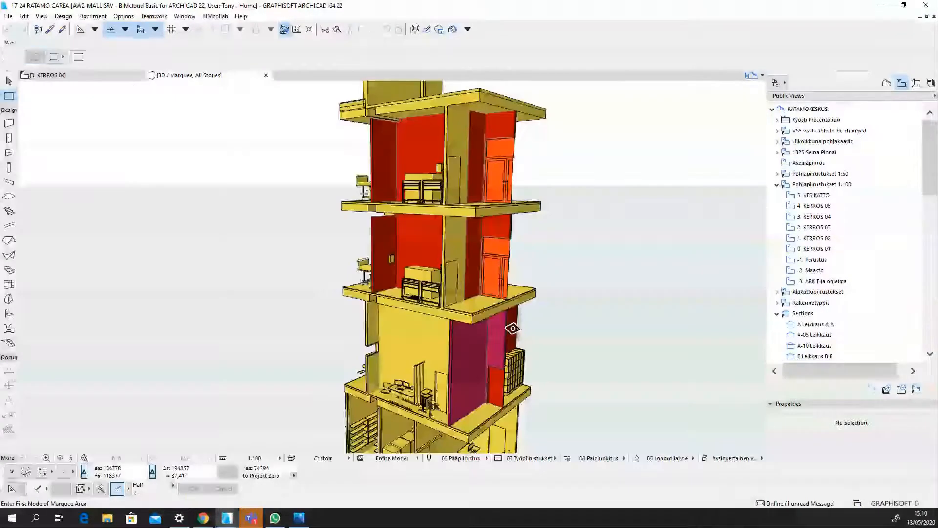
- Examine the fire-rating colours of the double doors and adjoining walls in the narrow 3D marquee section from both sides
scroll(466, 284, "up", 3)
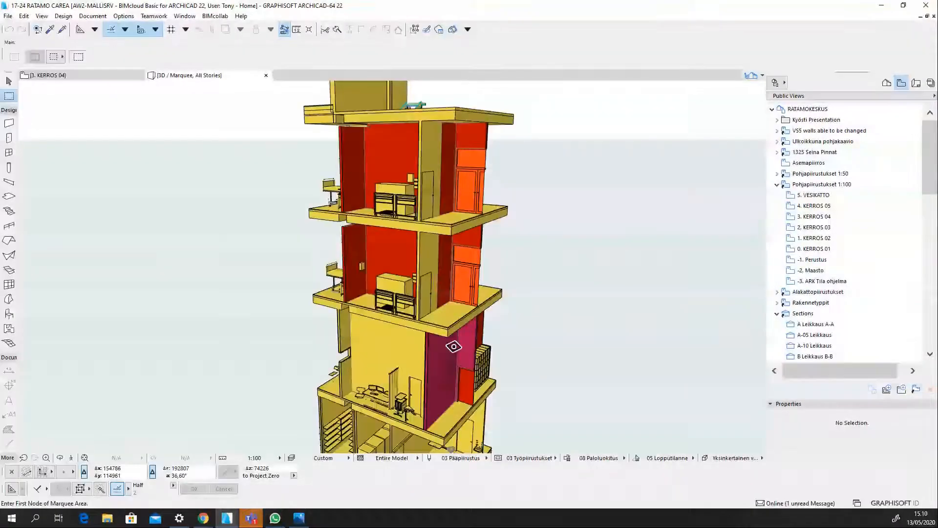
scroll(467, 284, "up", 1)
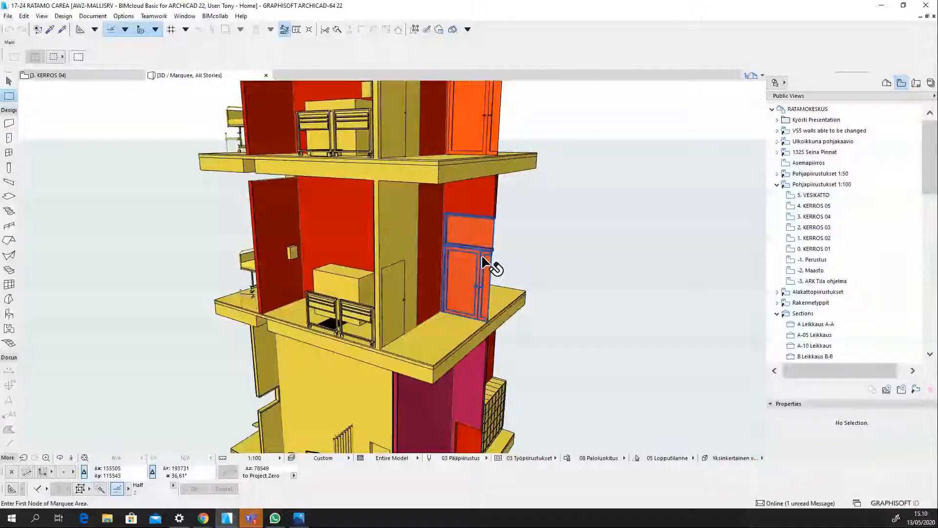
right_click(464, 254)
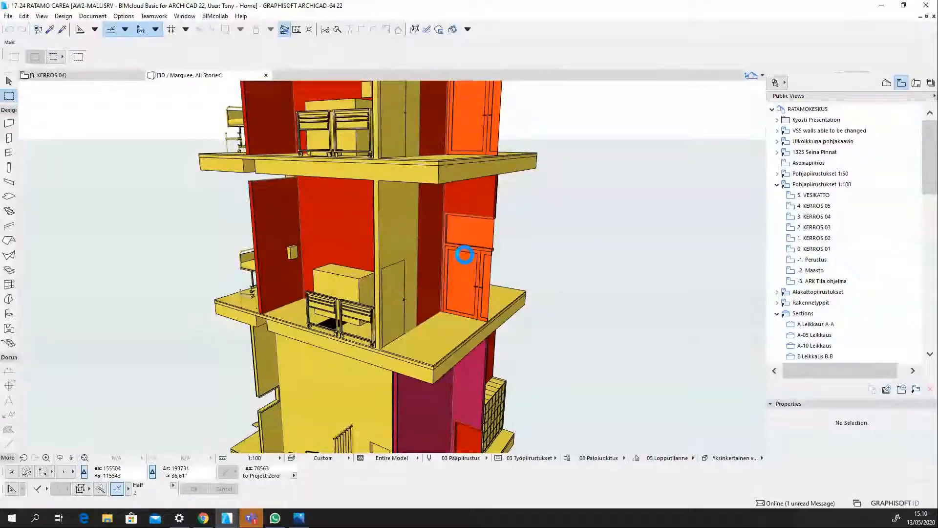
key("Escape")
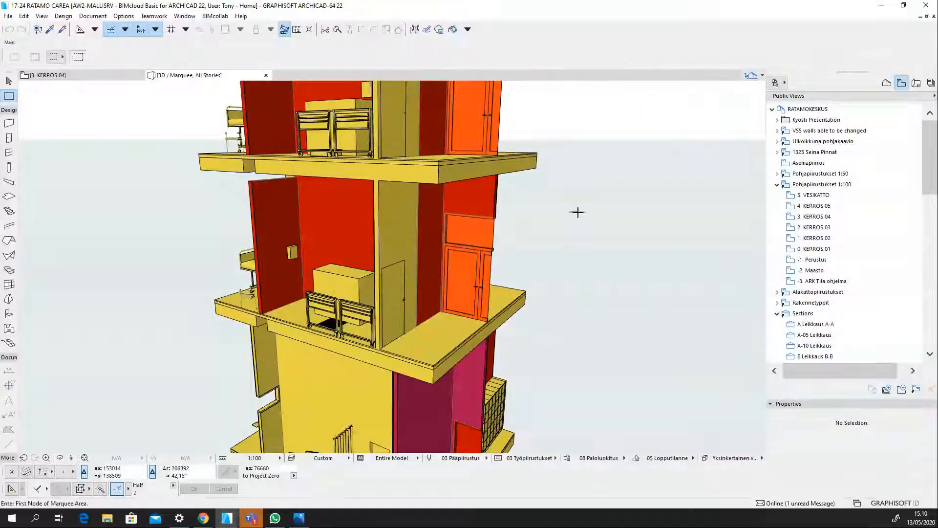
scroll(491, 235, "down", 3)
middle_click_drag(435, 242, 269, 260, "shift")
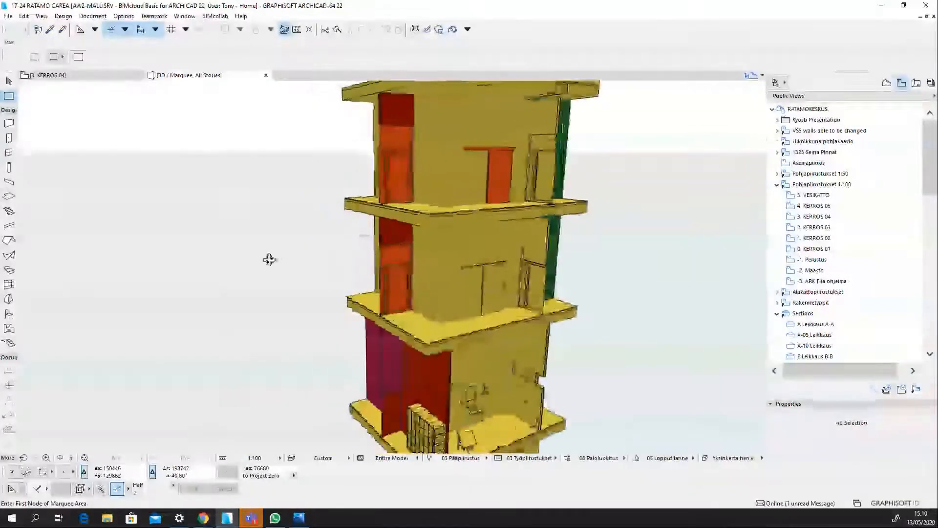
- Enclose a wider strip across the upper wing and core of the 3. KERROS 04 plan with a marquee and show it in 3D
left_click(68, 74)
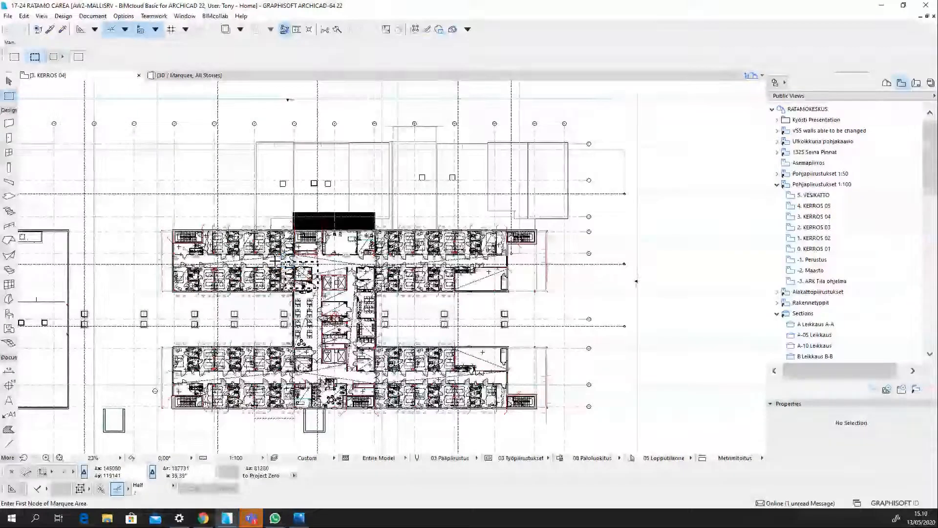
left_click(266, 249)
left_click(432, 288)
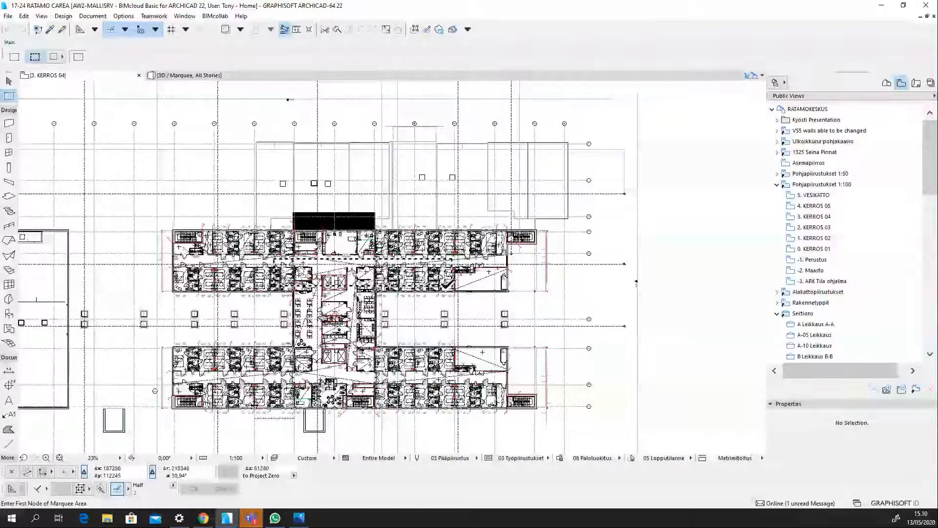
key("F5")
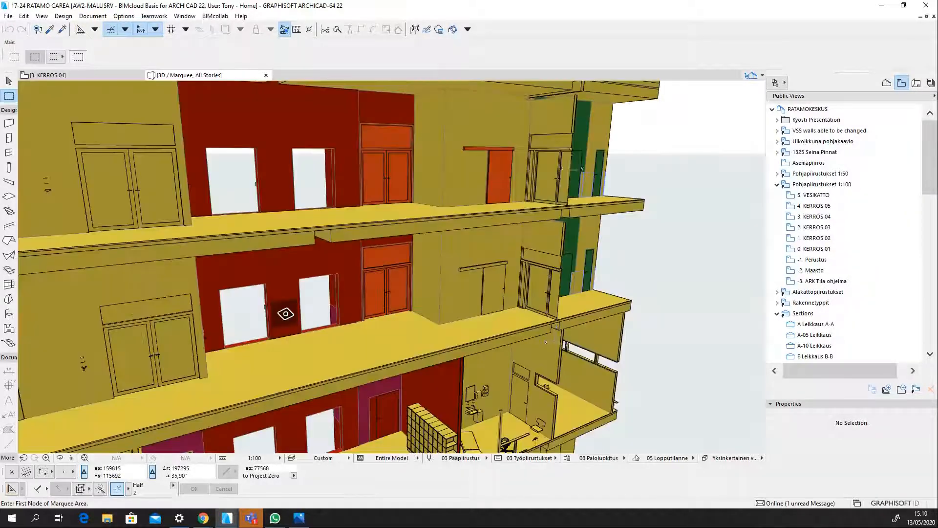
- Check the Paloluokitus property of the purple VS15 wall beside the shelving on KERROS 02, leaving its settings unchanged
middle_click_drag(285, 313, 465, 303, "shift")
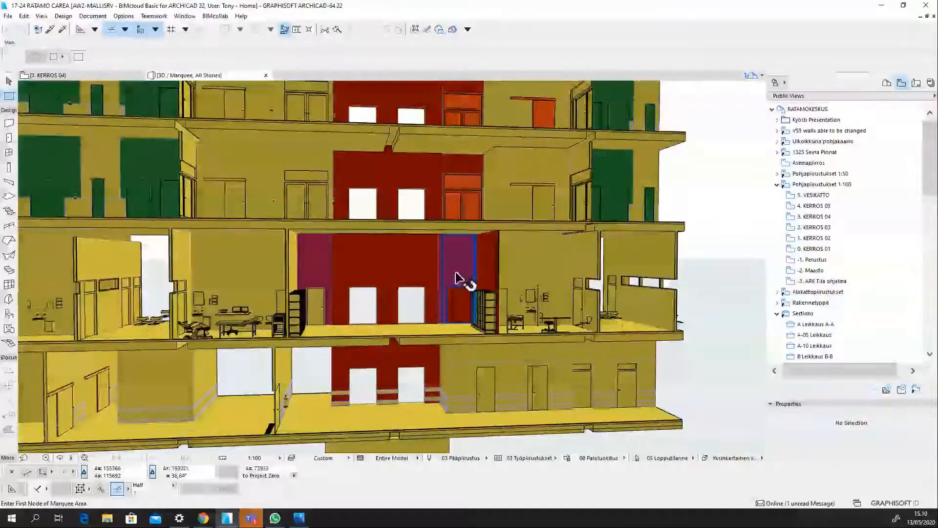
scroll(459, 279, "up", 3)
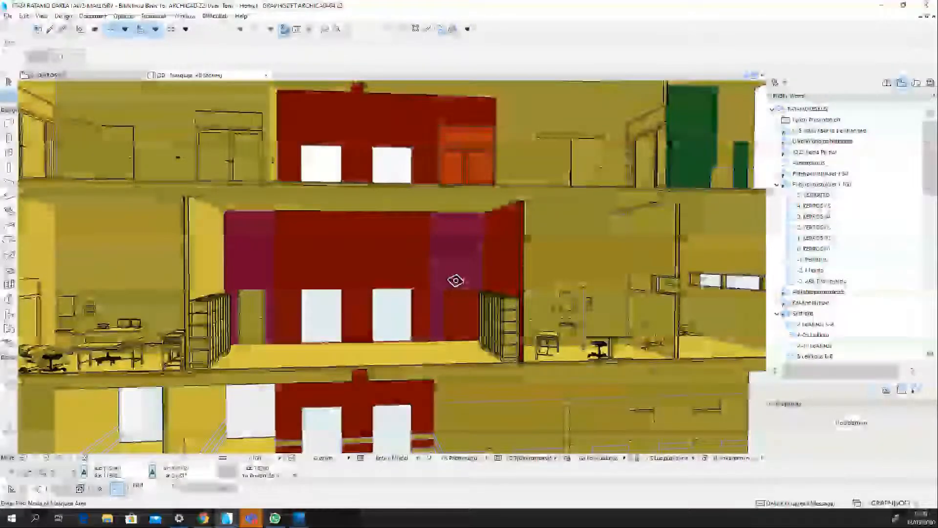
scroll(455, 280, "down", 2)
middle_click_drag(456, 280, 408, 254)
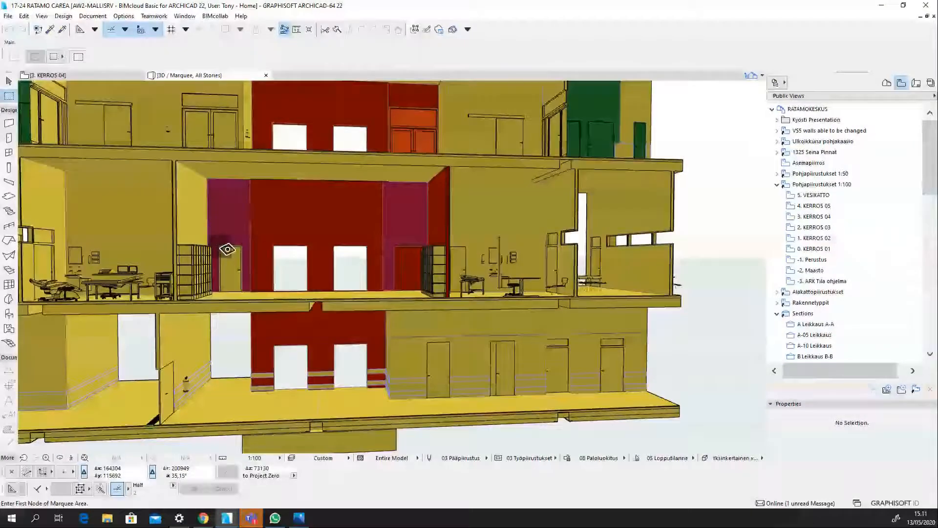
scroll(227, 249, "up", 2)
left_click(231, 228, "shift")
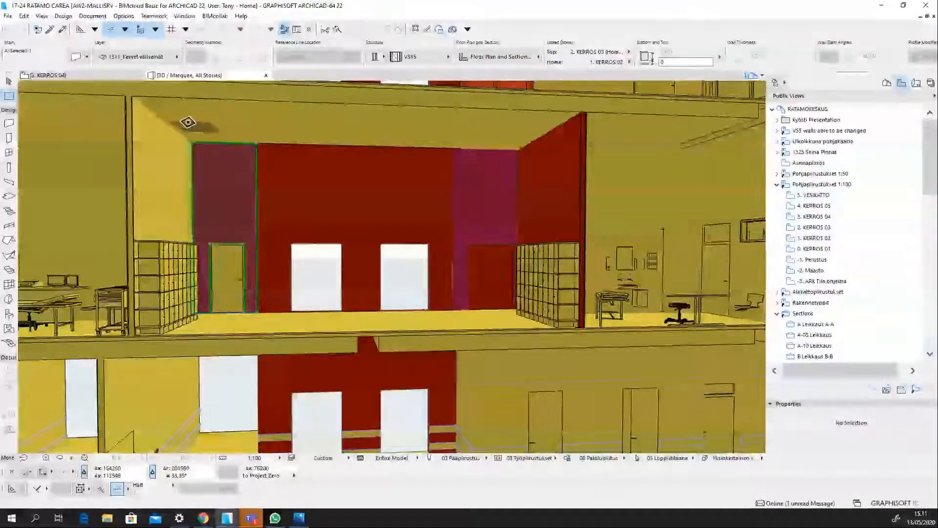
left_click(76, 58)
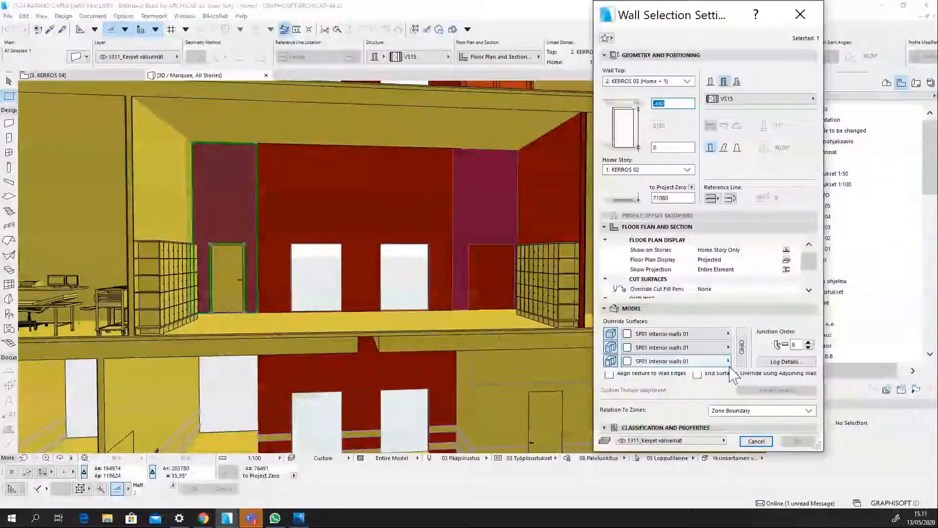
left_click(666, 427)
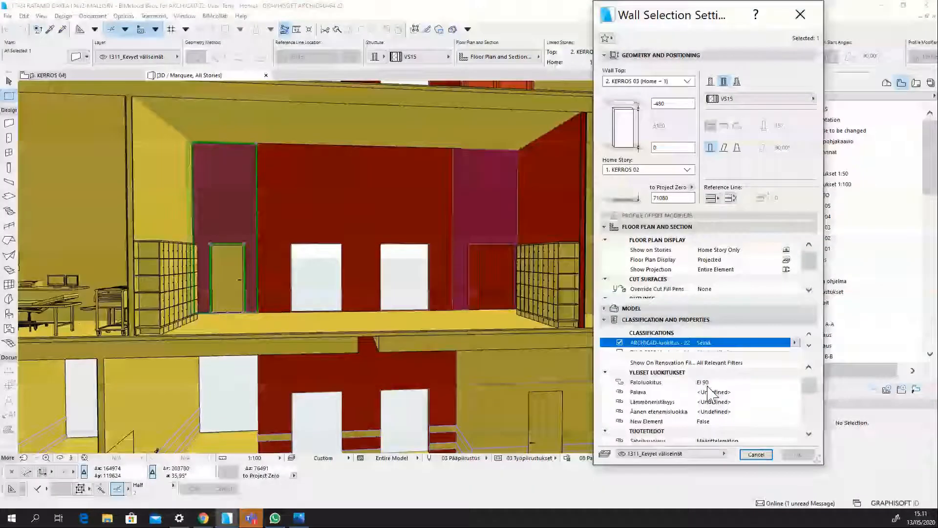
left_click(756, 454)
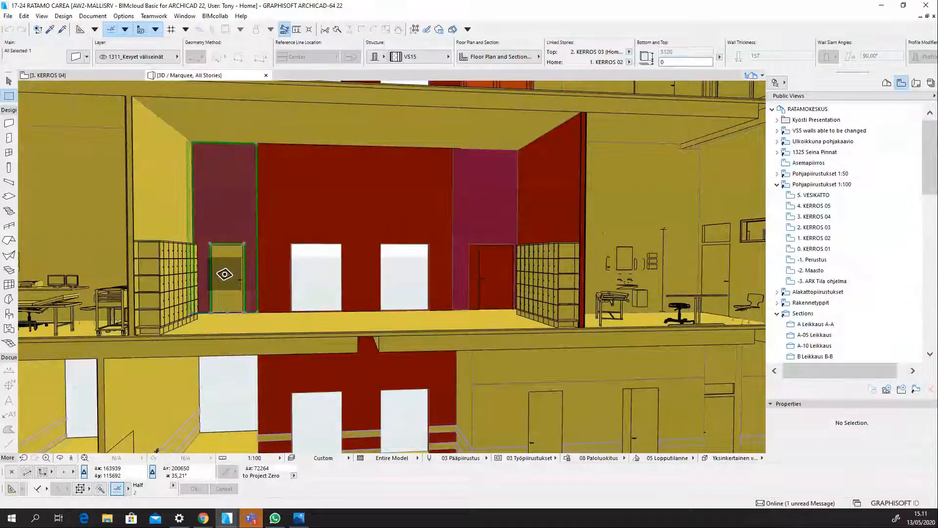
- Select the uncoloured door in the VS15 wall to inspect it, and clear the selection
key("Escape")
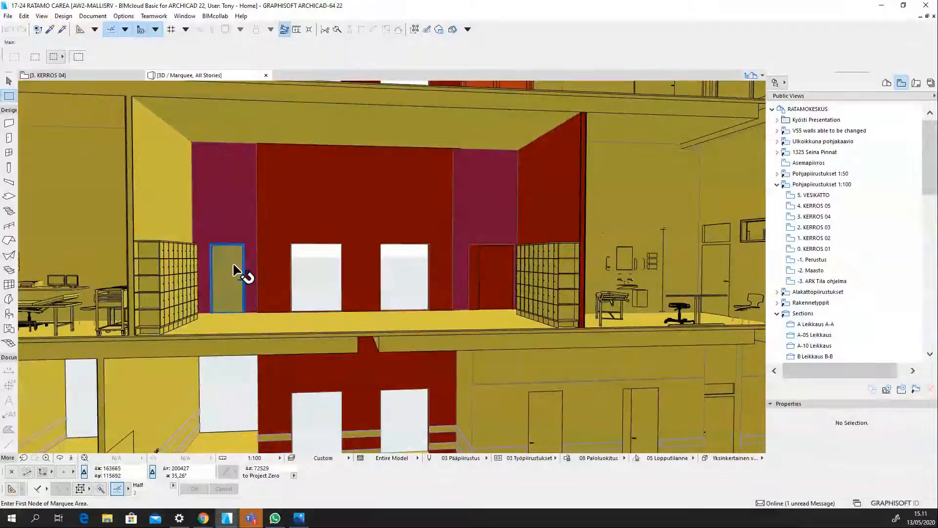
left_click(234, 270)
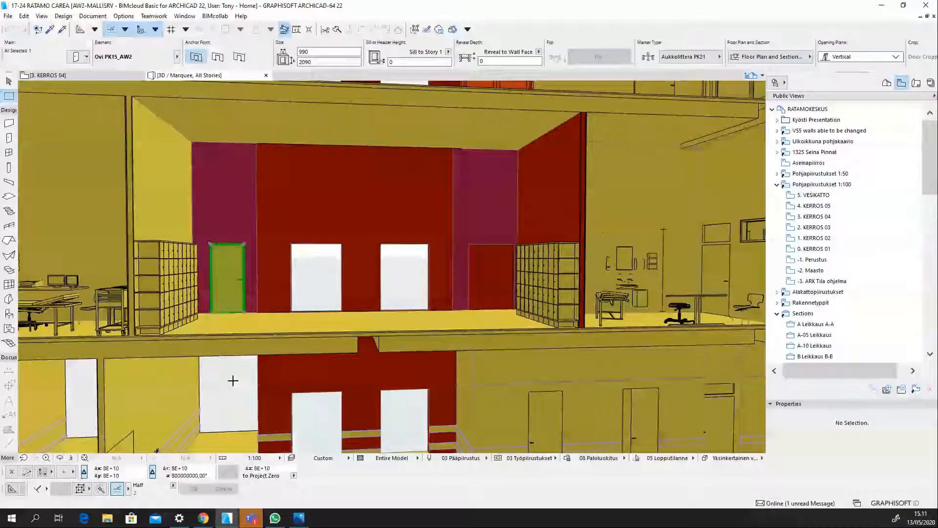
key("Escape")
- Examine the override colours of the sliding door and green corridor walls on the upper storeys, and inspect a narrow KERROS 04 door's information
scroll(226, 262, "down", 3)
middle_click_drag(271, 263, 359, 178, "shift")
scroll(392, 177, "up", 1)
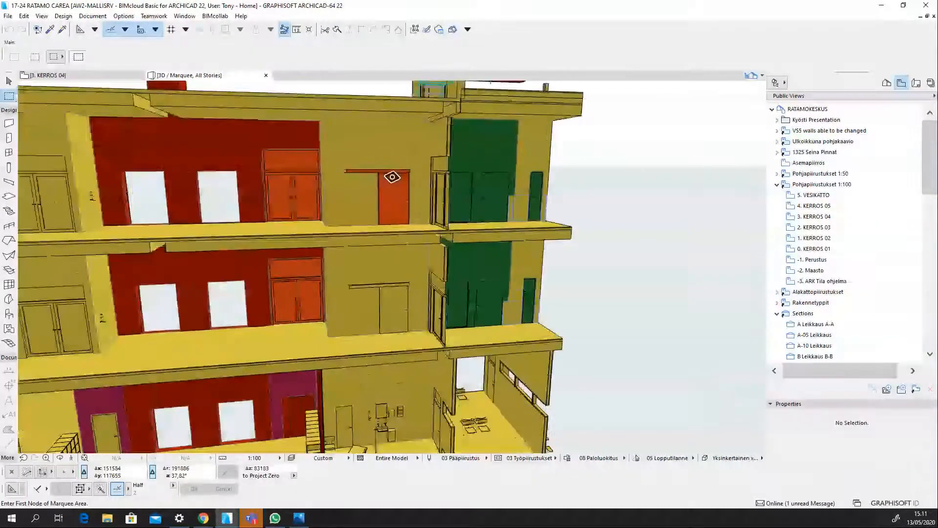
scroll(392, 177, "up", 3)
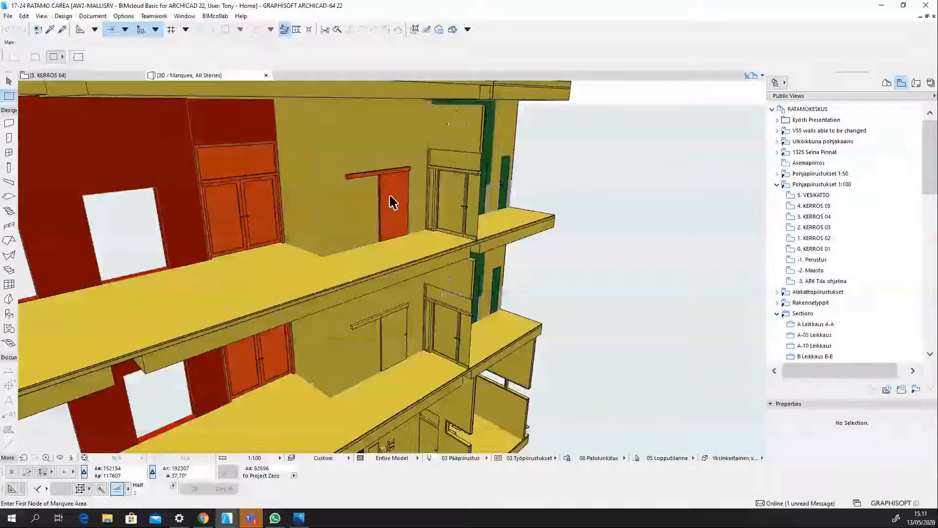
scroll(392, 191, "down", 2)
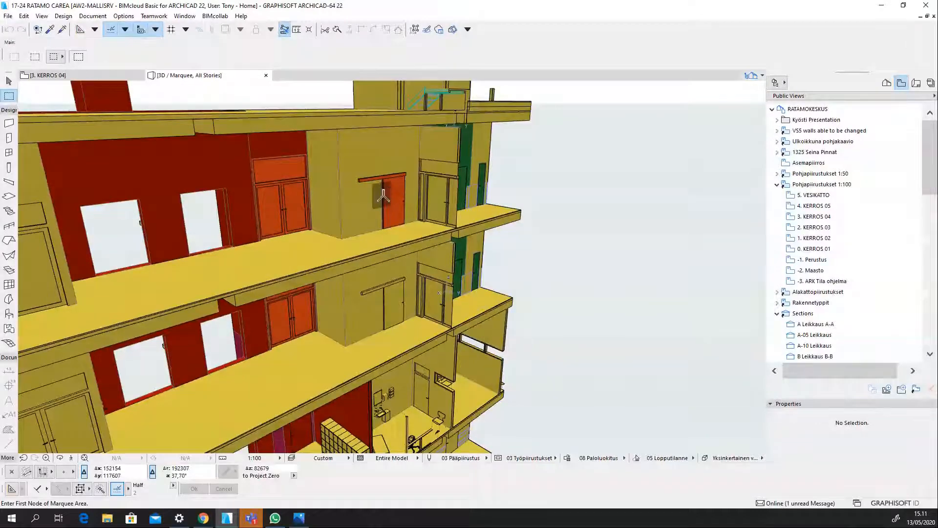
middle_click_drag(383, 197, 413, 218, "shift")
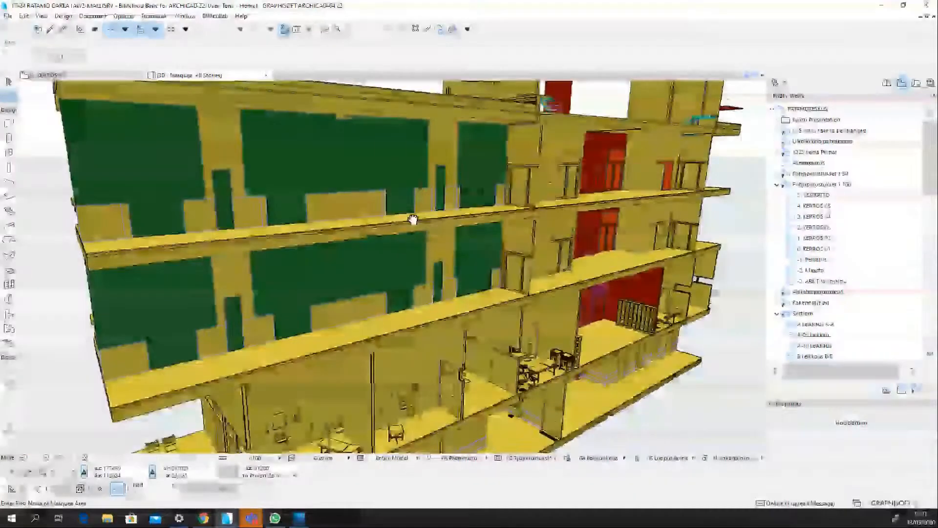
middle_click_drag(412, 218, 447, 262, "shift")
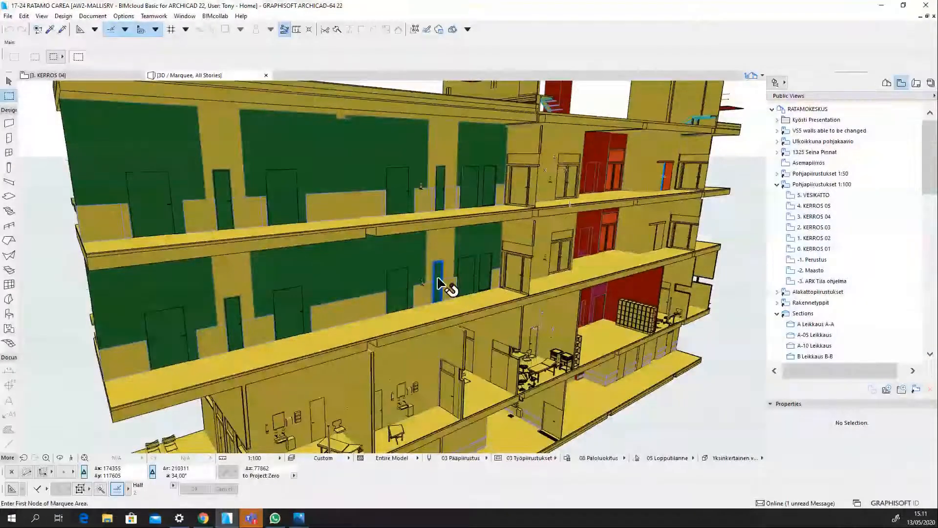
mouse_move(440, 195)
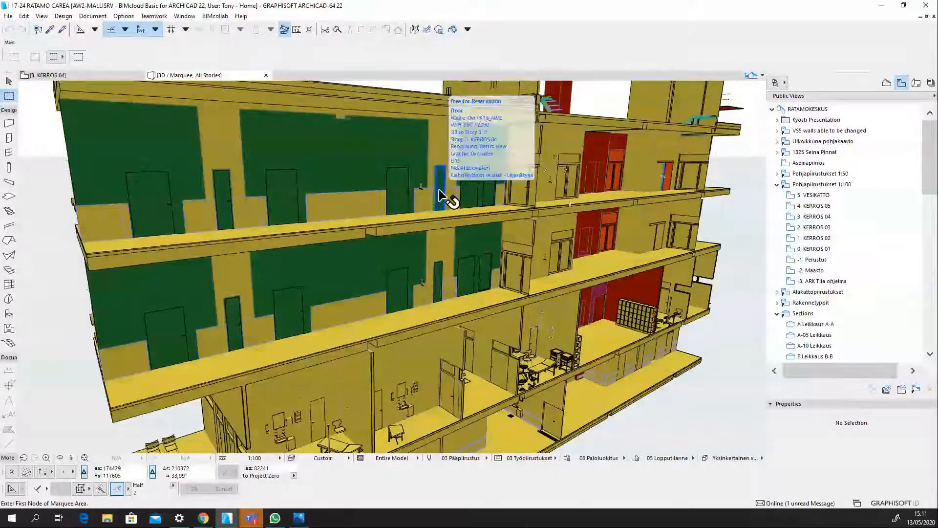
middle_click_drag(440, 194, 230, 254, "shift")
- Leave the 3D view and open the 1. KERROS 02 plan from the VS5 walls able to be changed view folder
left_click(78, 73)
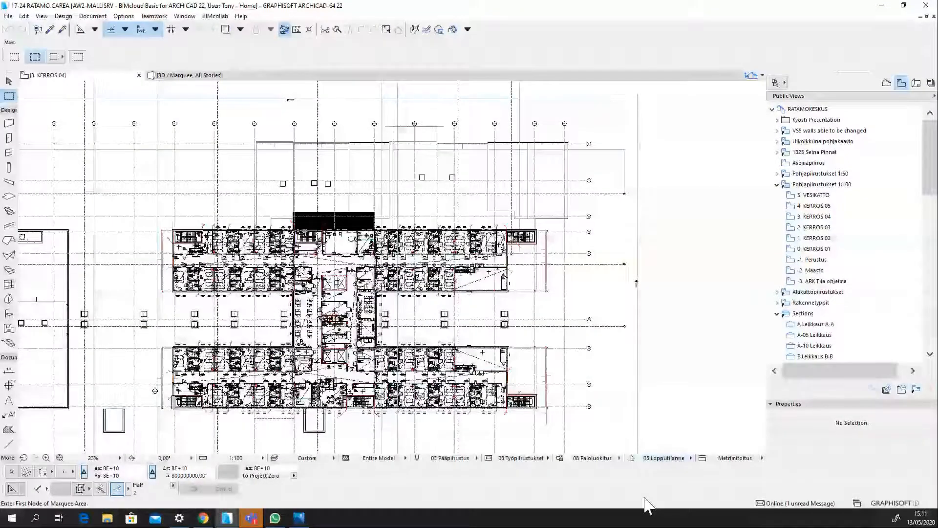
left_click(589, 458)
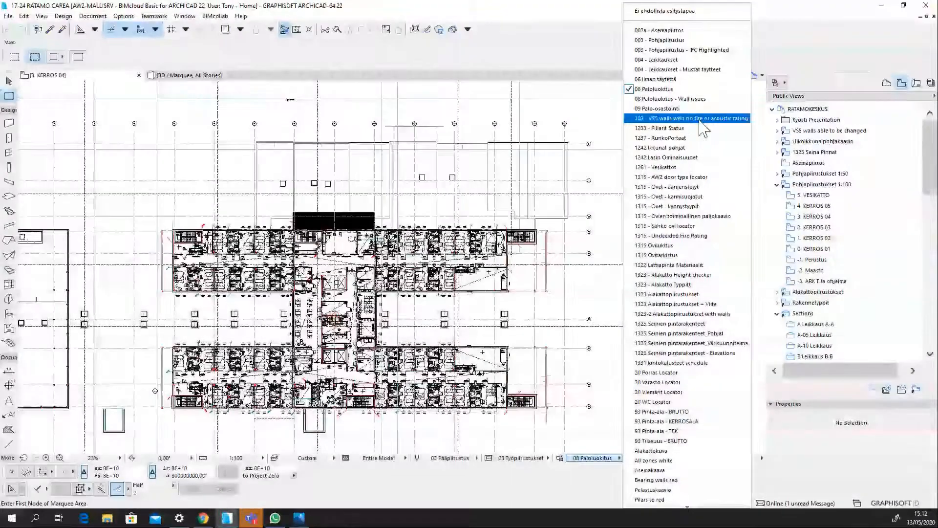
left_click(694, 119)
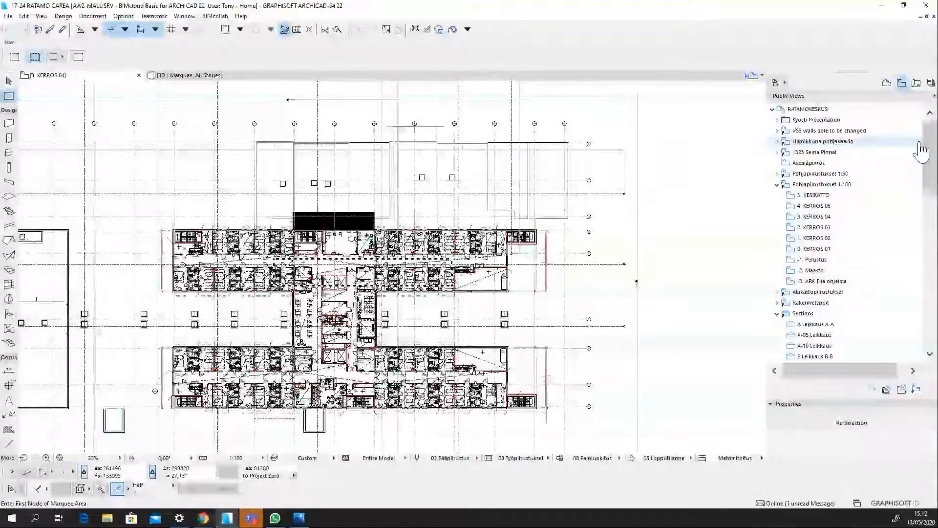
left_click(778, 131)
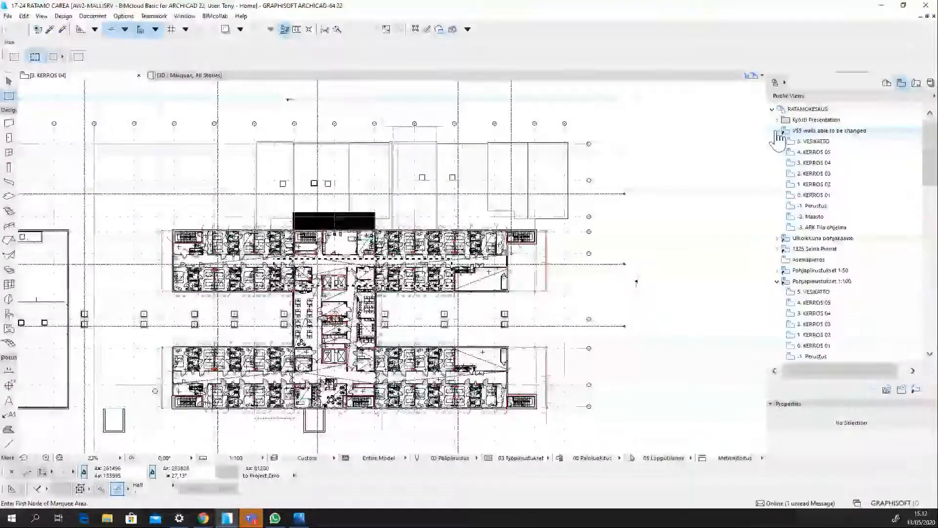
double_click(823, 185)
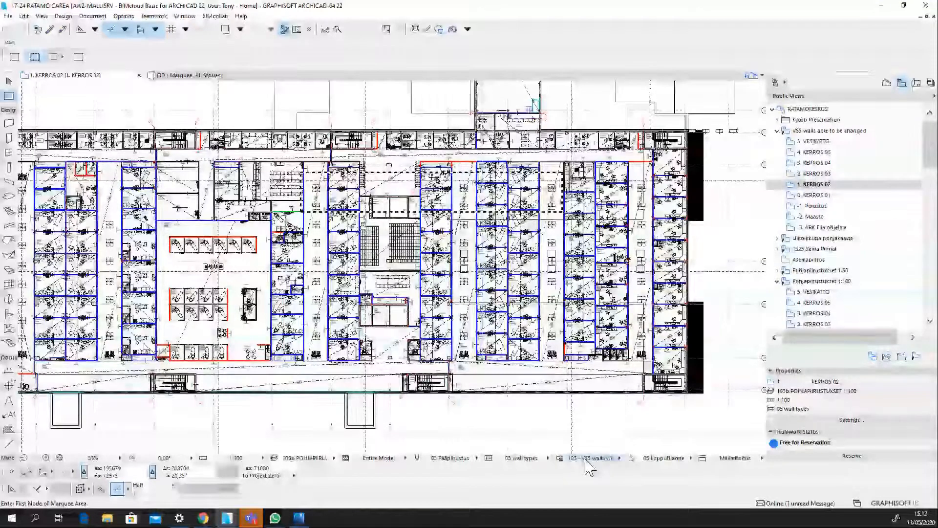
- Open the VS5 wall - no fire or acoustic rating rule of override combination 103 and review its criteria
left_click(586, 459)
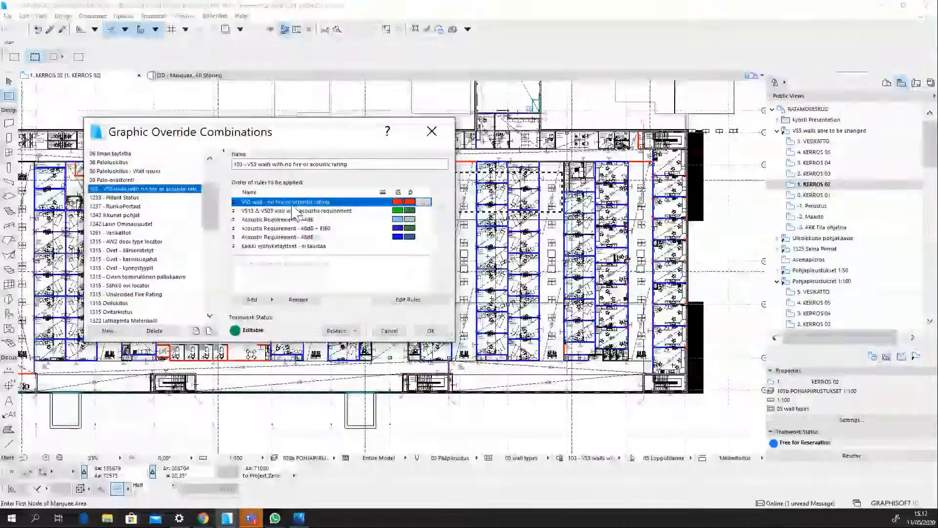
left_click(423, 202)
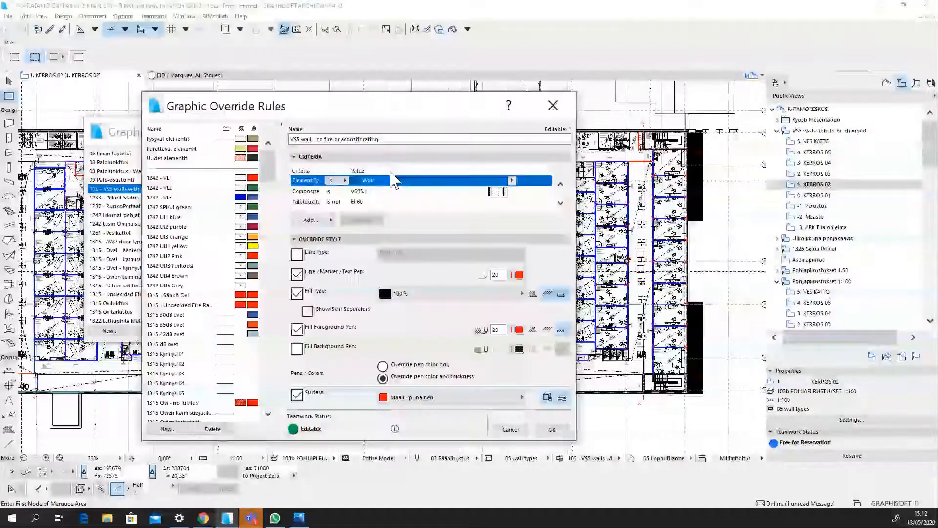
scroll(397, 187, "down", 1)
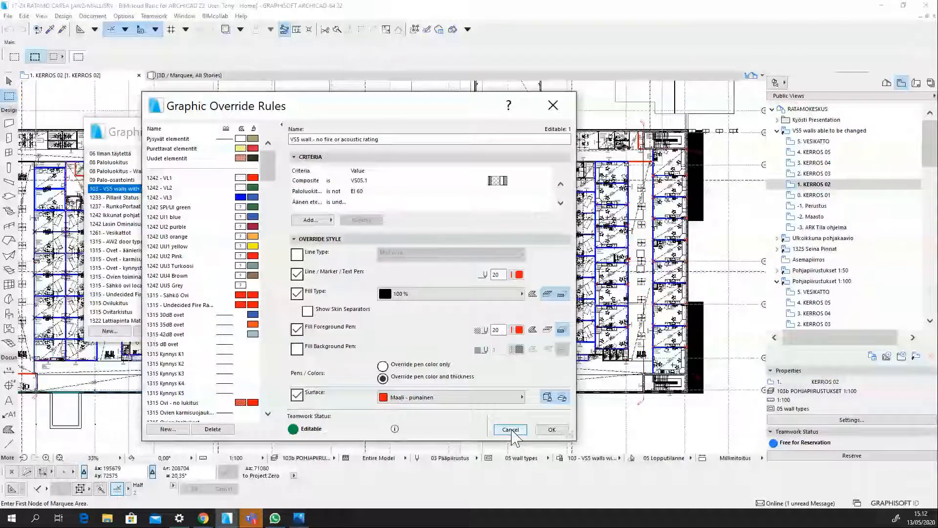
left_click_drag(348, 171, 392, 174)
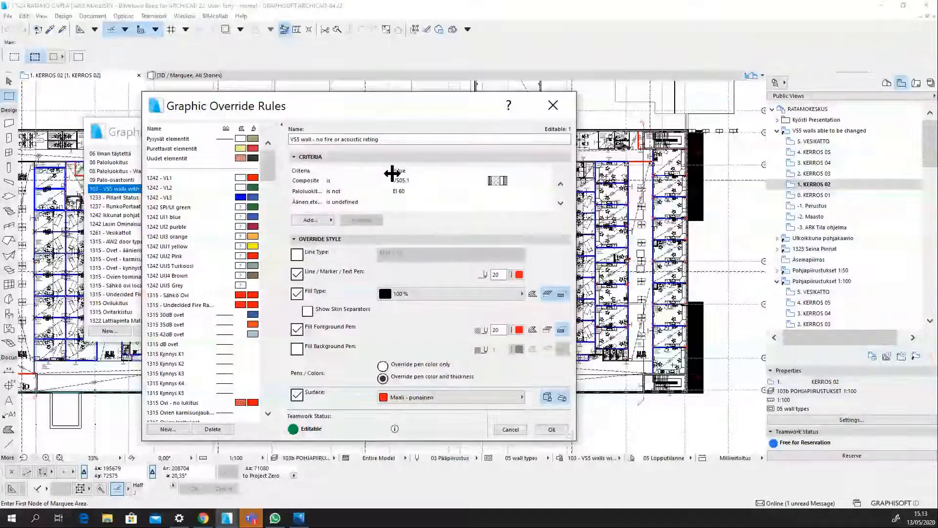
- Try the has default value and is conditions on the acoustic rating criterion, restore is undefined, and confirm the rule
left_click(347, 202)
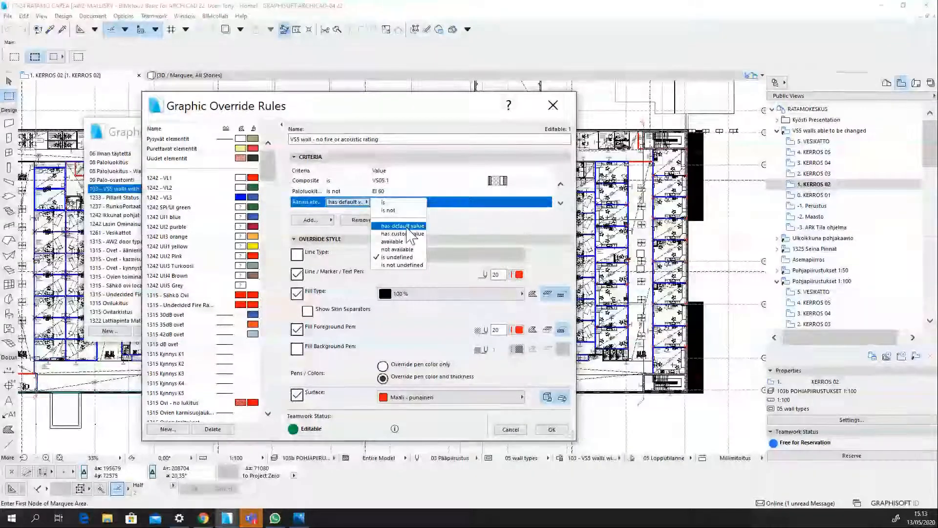
left_click(407, 226)
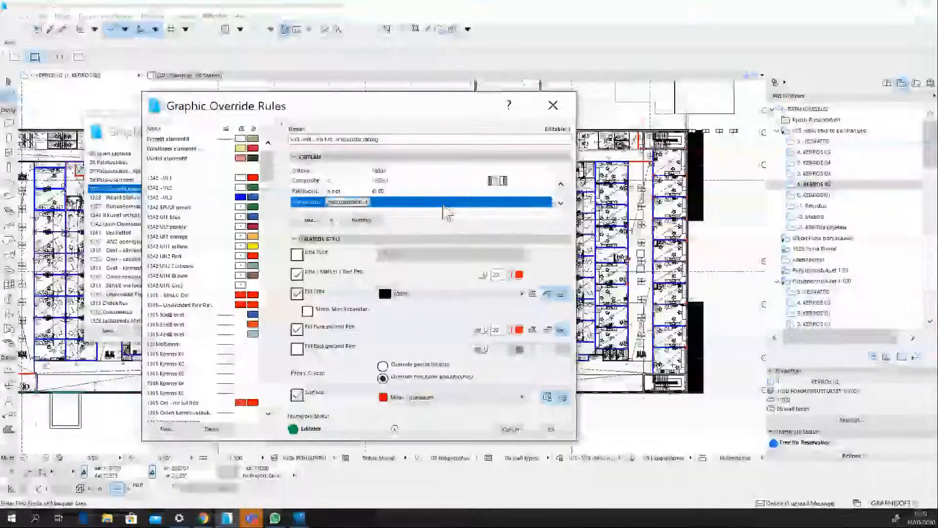
left_click(359, 202)
left_click(407, 205)
left_click(515, 204)
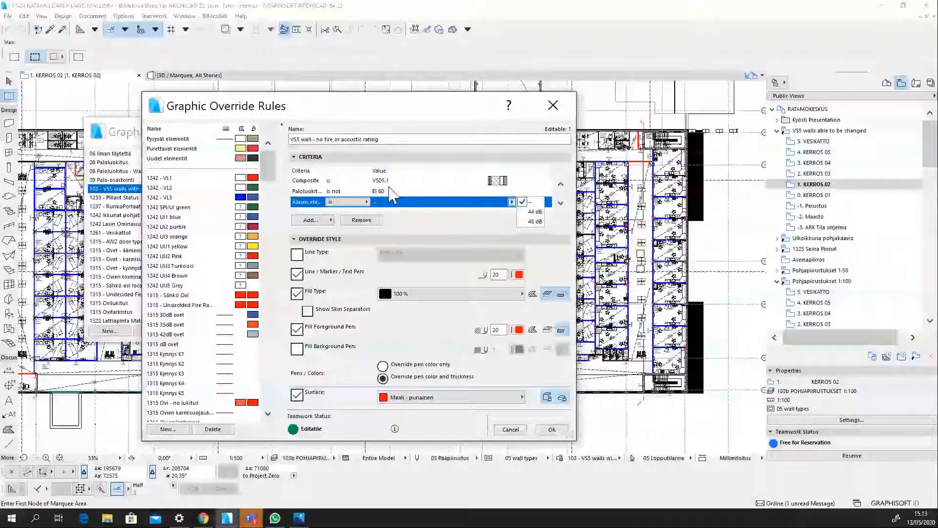
left_click(347, 202)
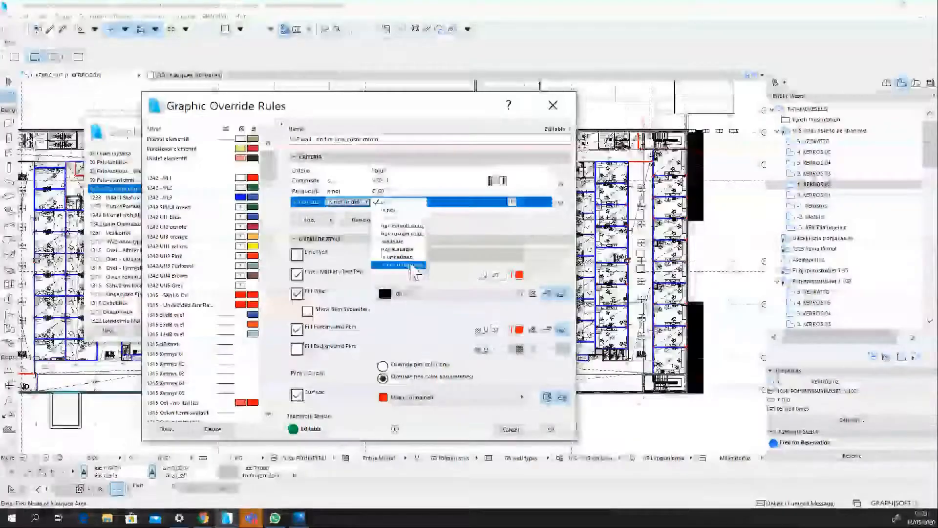
left_click(412, 265)
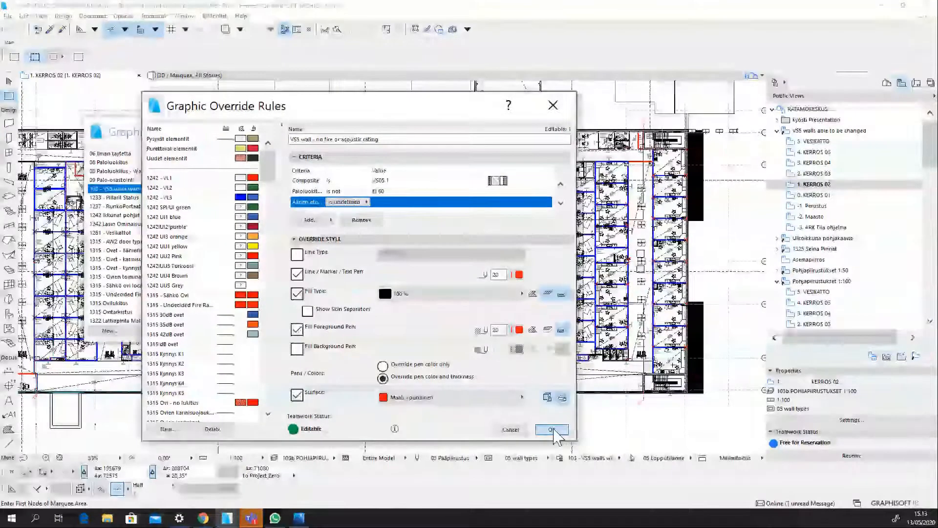
left_click(552, 430)
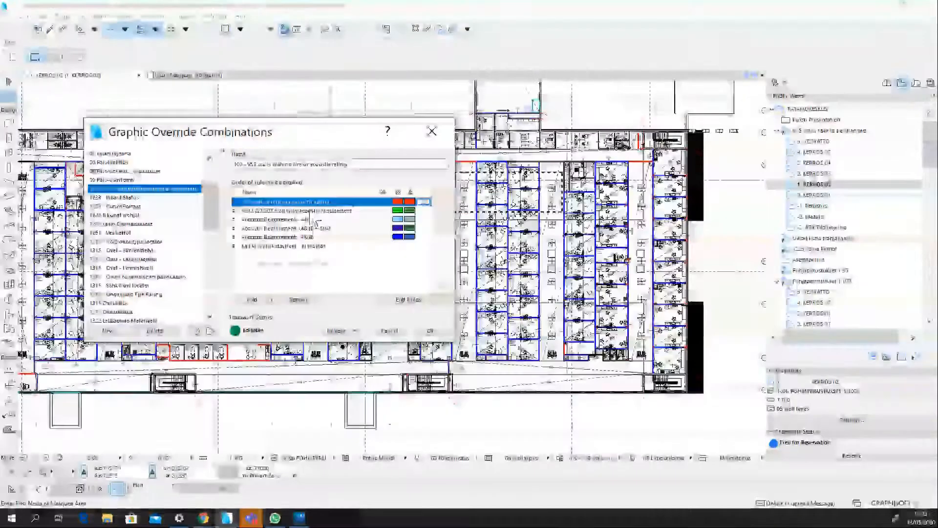
- Open the VS13 & VS03 wall with acoustic requirement rule, review its composites and the acoustic criterion's condition options, and close it
left_click(356, 211)
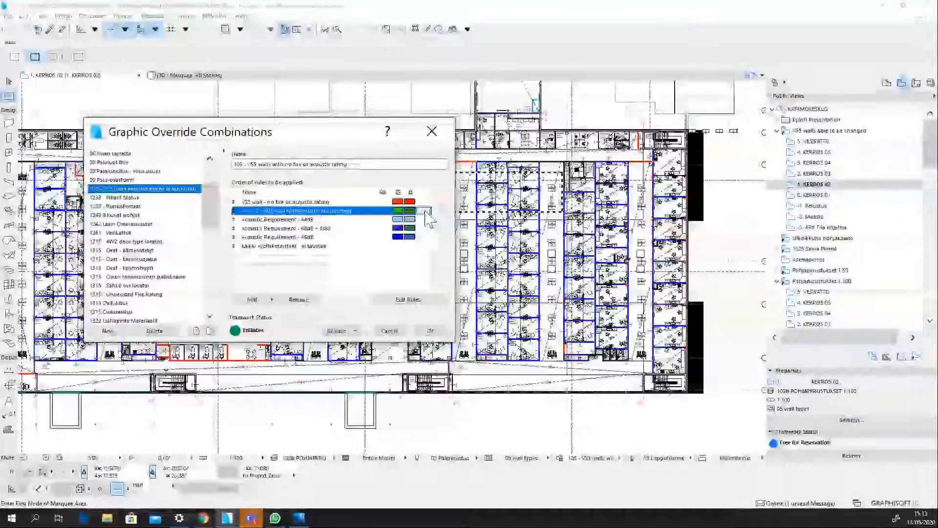
left_click(424, 212)
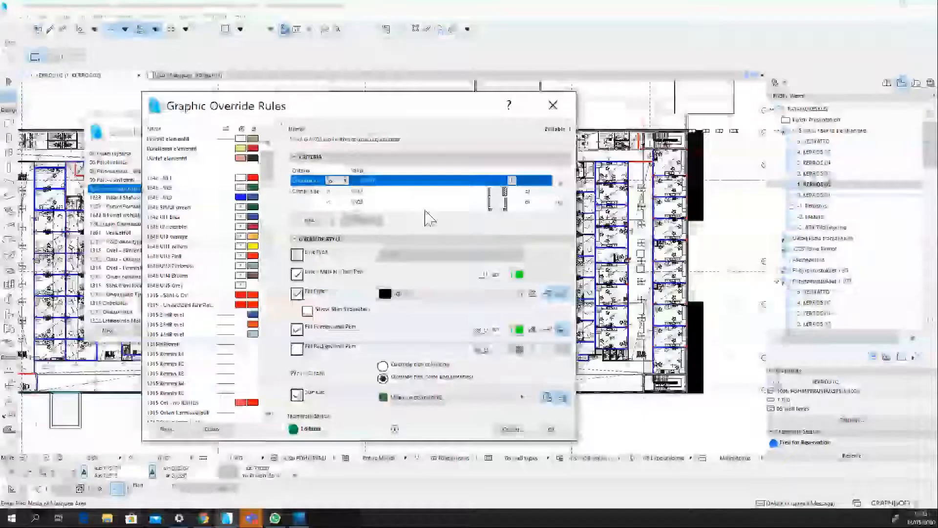
scroll(393, 197, "down", 2)
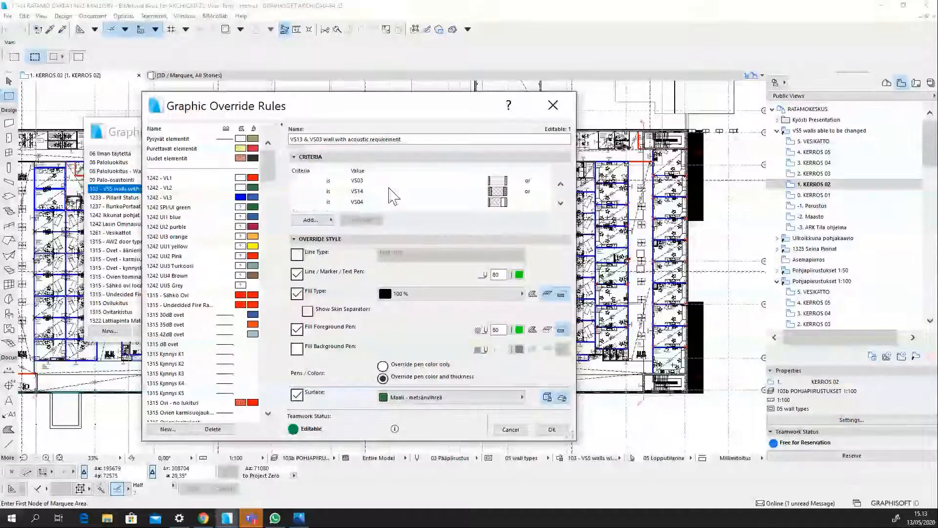
scroll(337, 201, "down", 1)
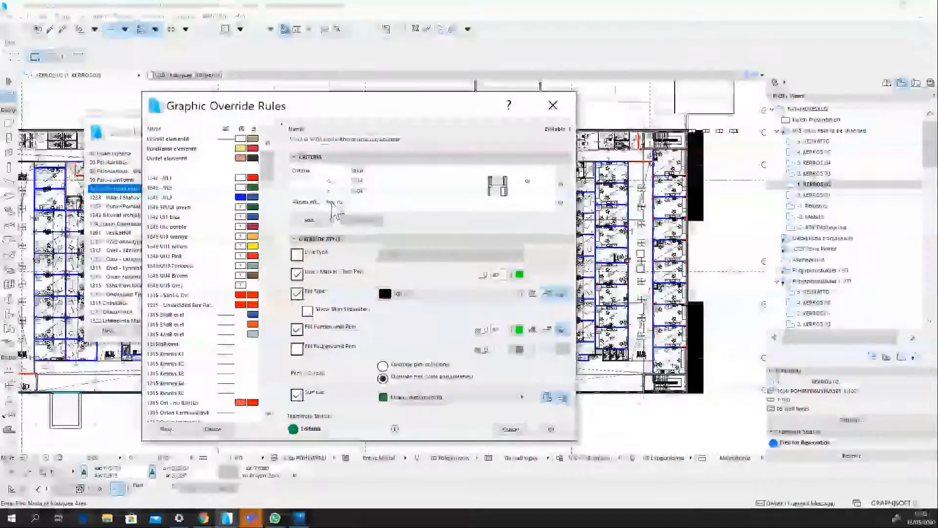
left_click(332, 202)
left_click_drag(328, 167, 374, 170)
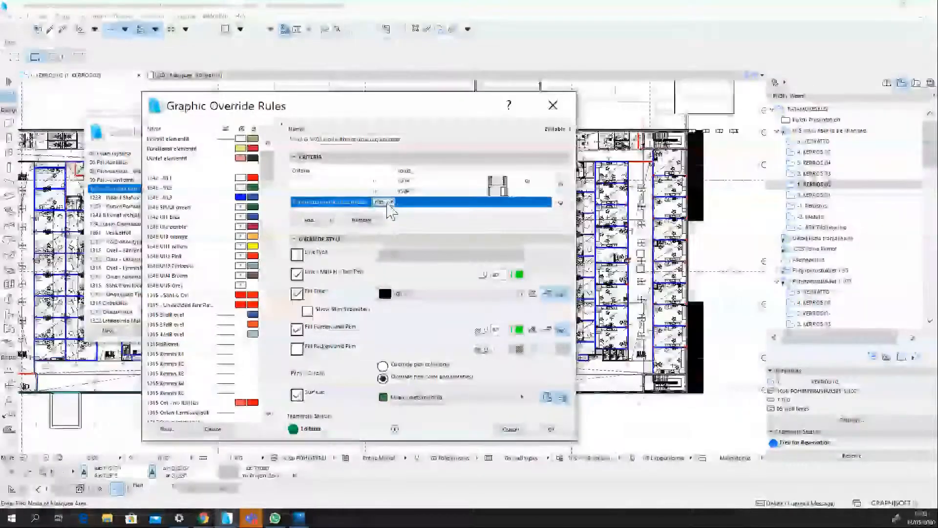
left_click(383, 202)
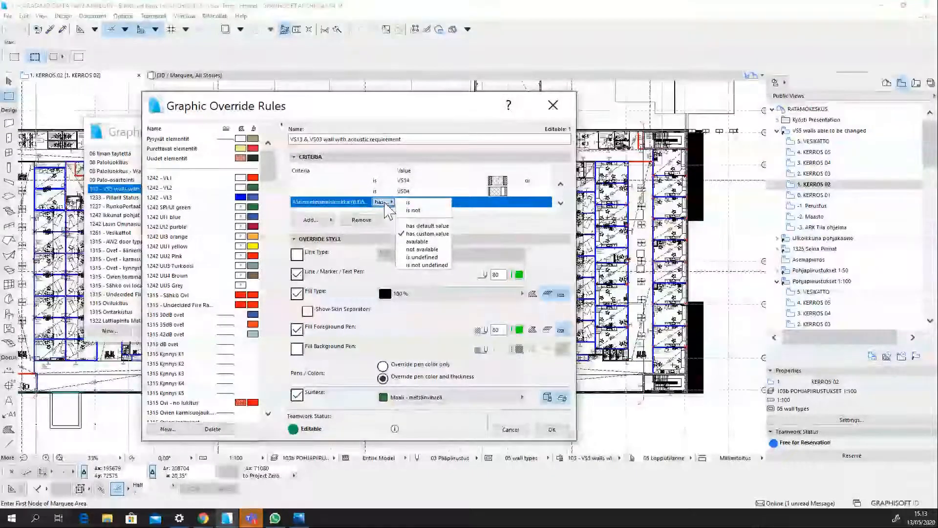
left_click(386, 204)
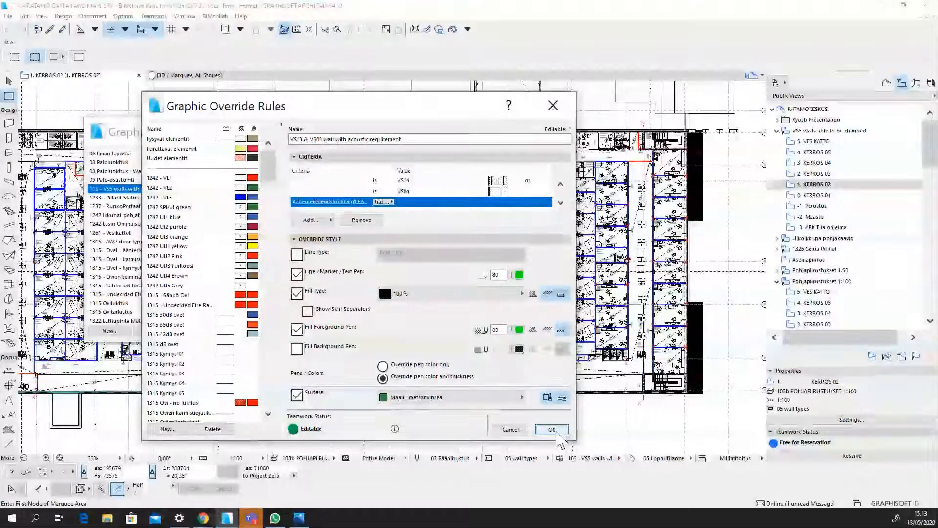
left_click(556, 432)
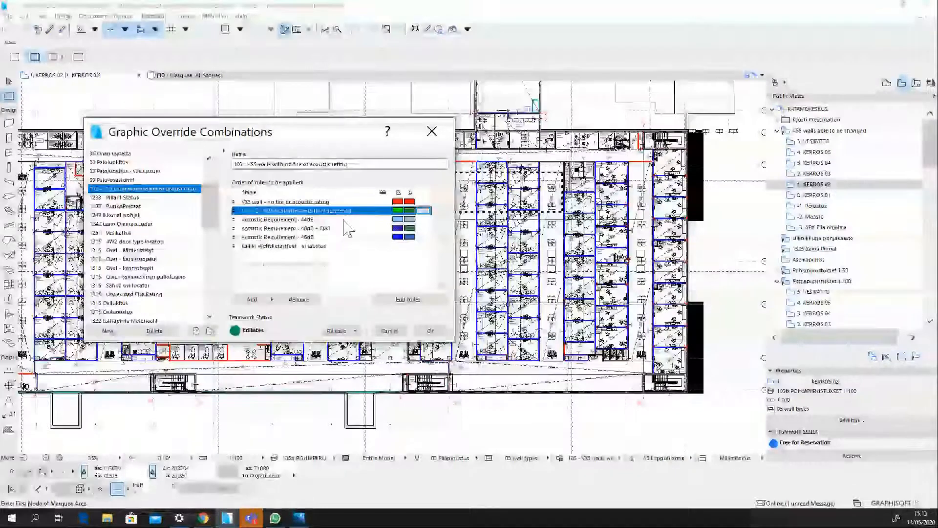
- Open the Acoustic Requirement - 44dB rule to review its criteria, and cancel out of it
left_click(424, 219)
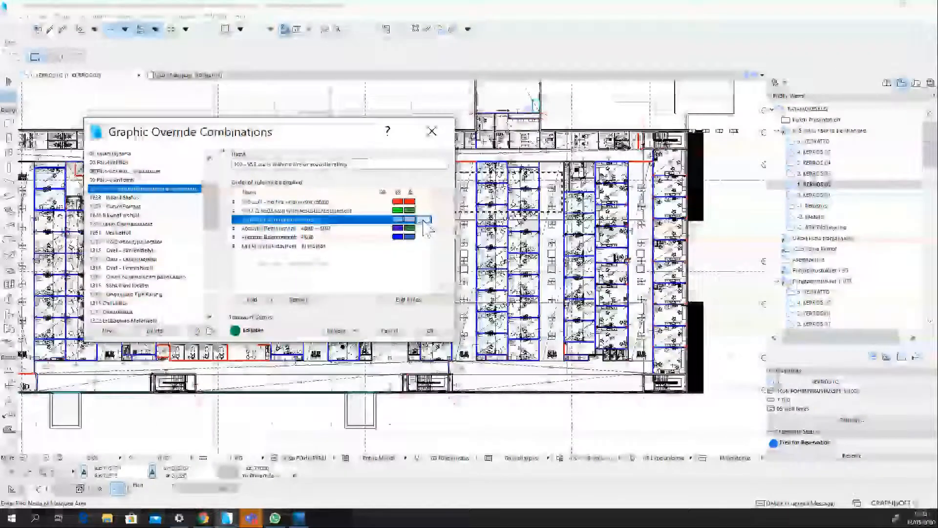
double_click(424, 223)
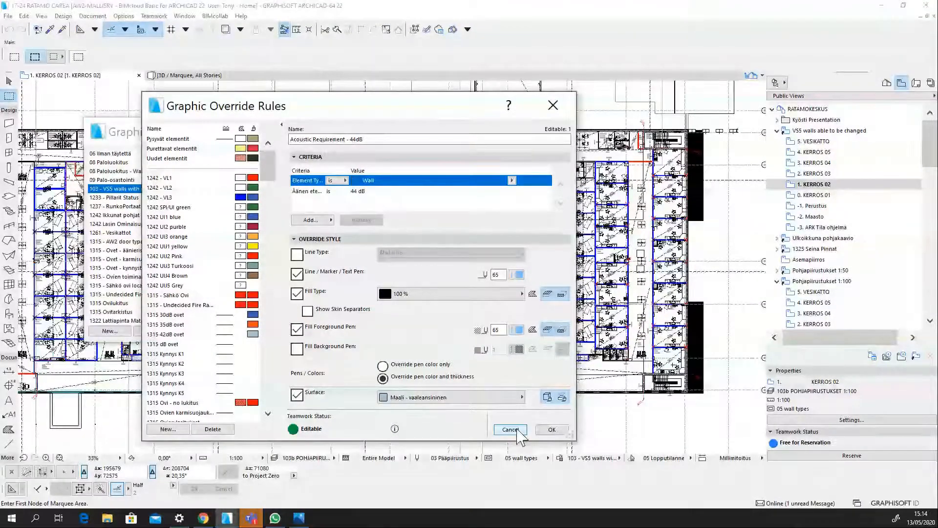
left_click(511, 429)
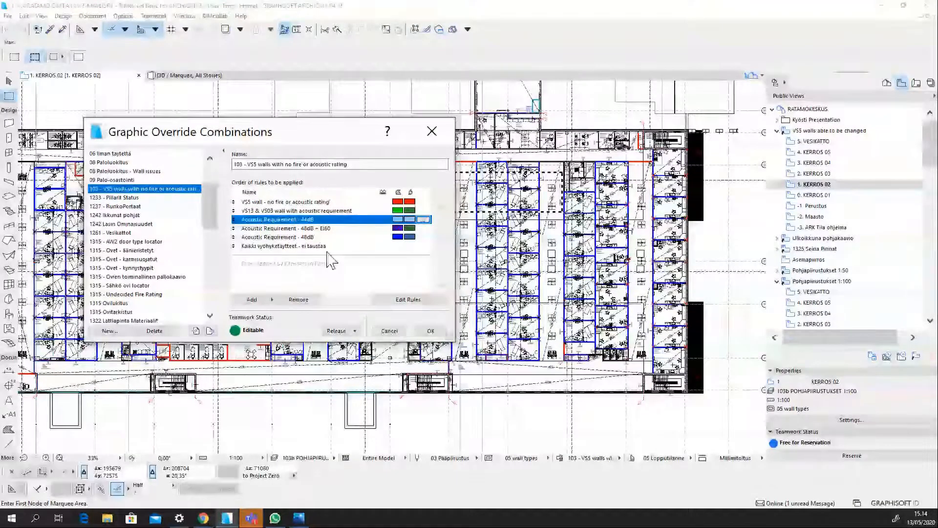
- Review the VS5 wall - no fire or acoustic rating rule once more, and close the graphic override combinations
left_click(279, 247)
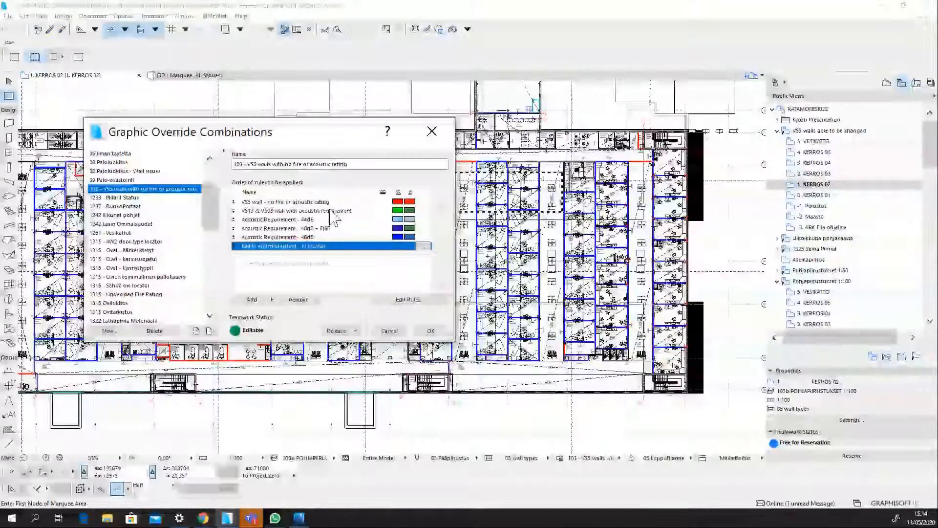
left_click(330, 202)
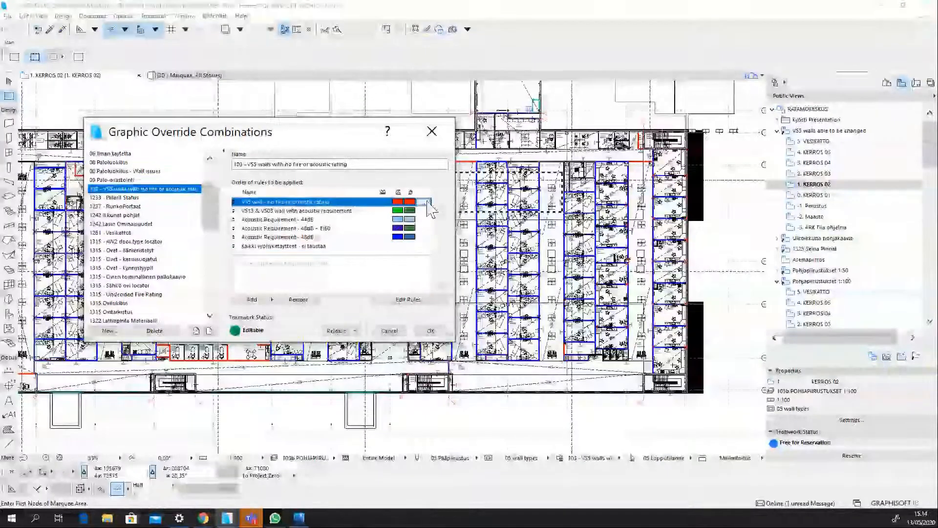
left_click(423, 202)
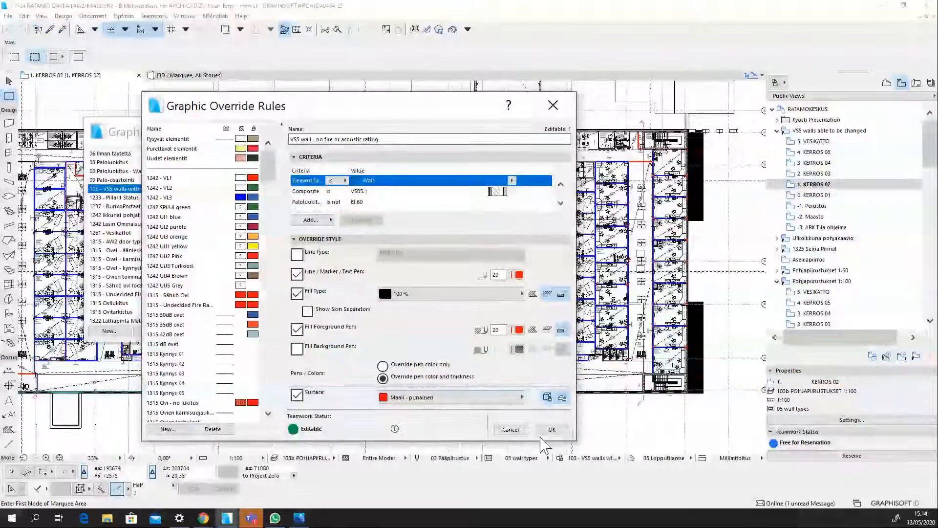
left_click(550, 430)
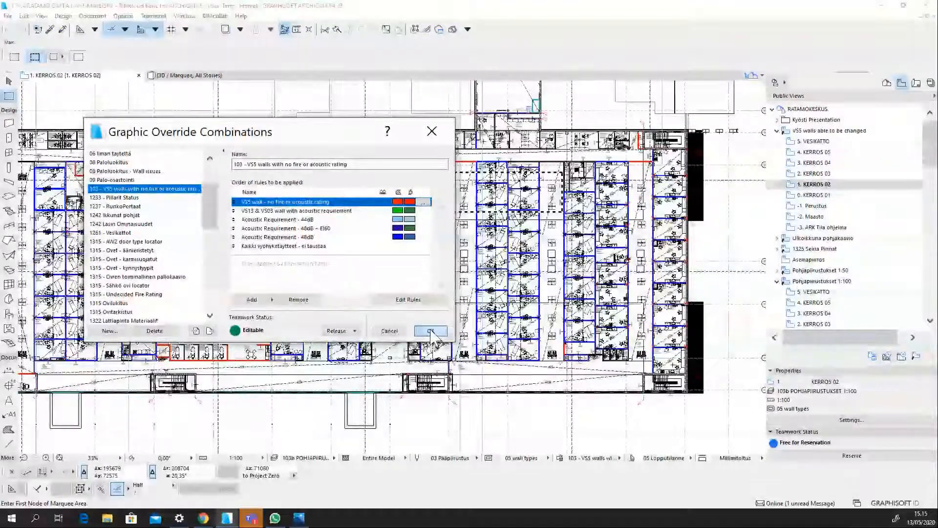
left_click(430, 331)
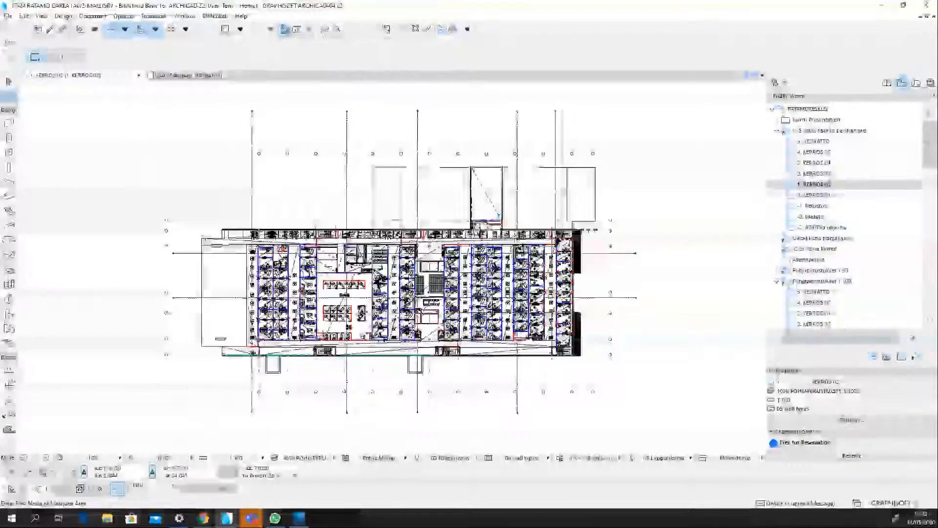
- Examine the red-coloured walls around the bed bays, the corridor and the small rooms on the KERROS 02 plan
scroll(357, 313, "up", 4)
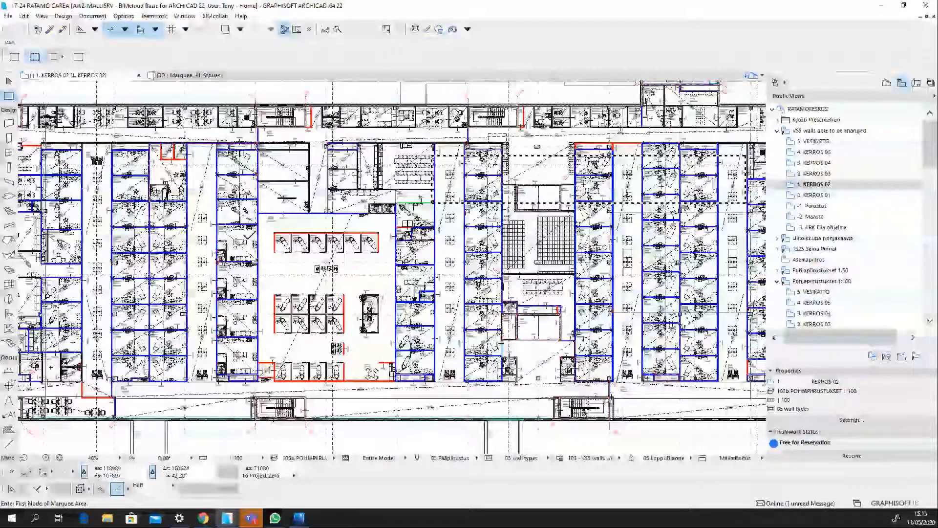
scroll(259, 239, "up", 3)
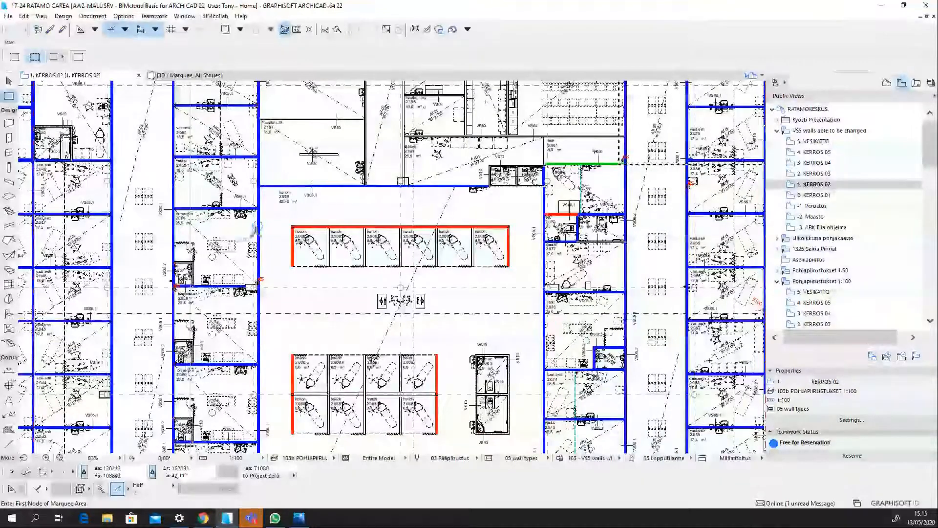
scroll(511, 267, "down", 3)
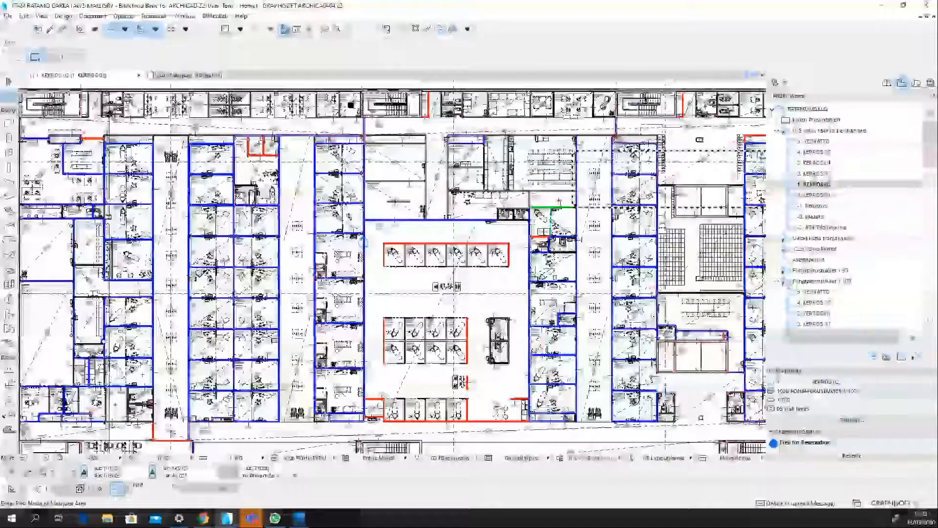
scroll(59, 127, "up", 5)
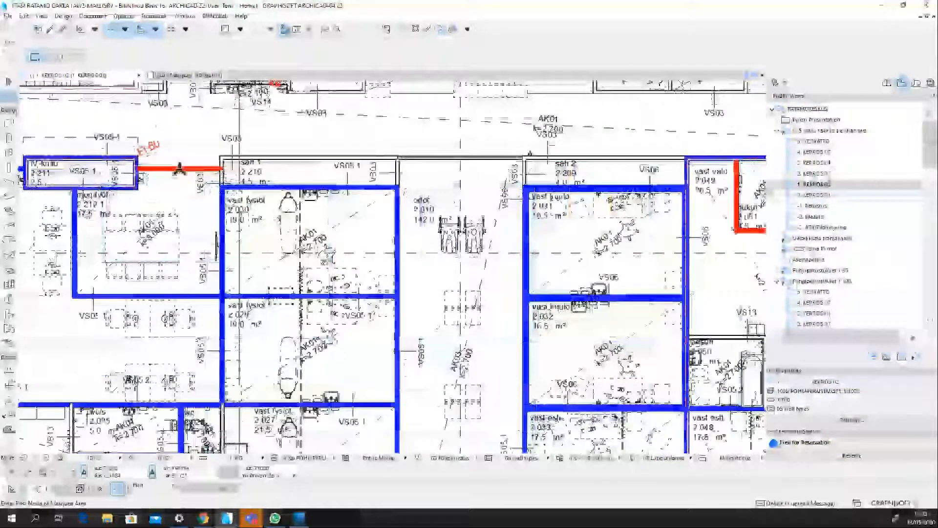
scroll(168, 188, "down", 2)
middle_click_drag(588, 223, 531, 275)
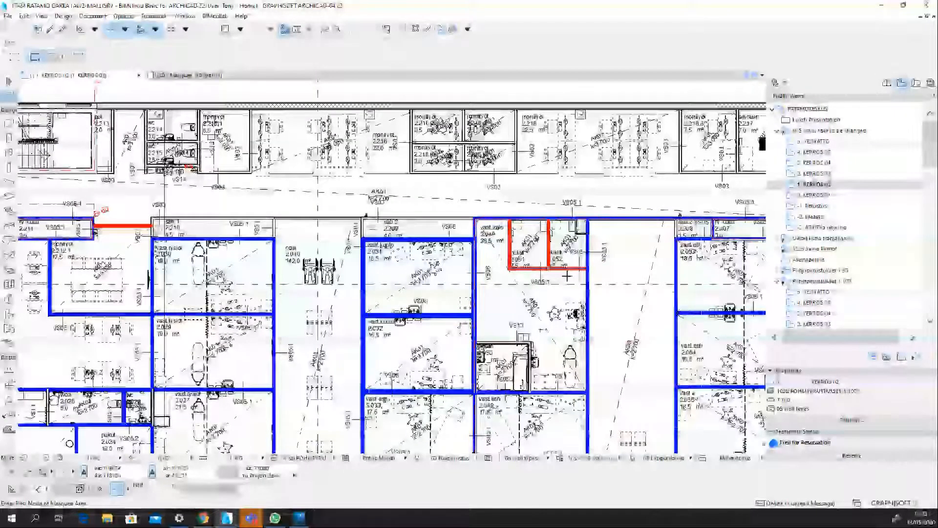
scroll(567, 276, "down", 4)
middle_click_drag(567, 276, 372, 240)
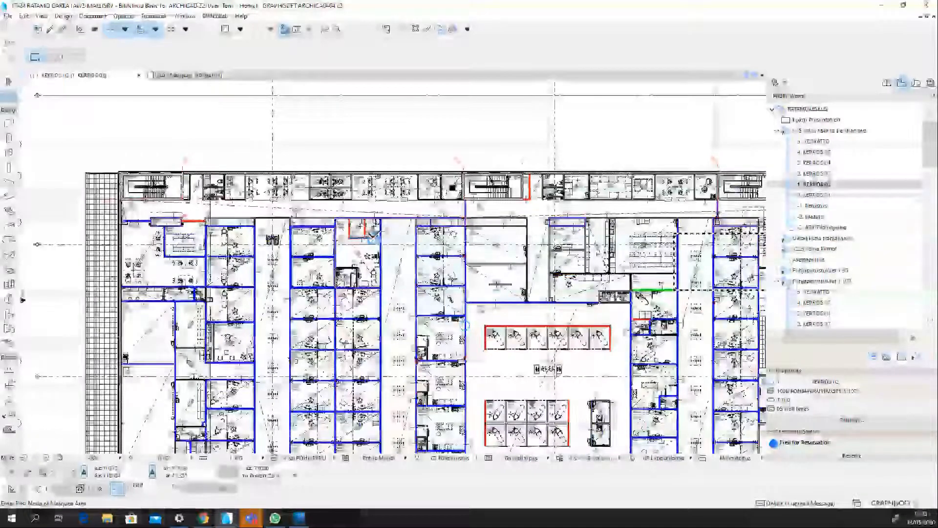
middle_click_drag(682, 347, 493, 284)
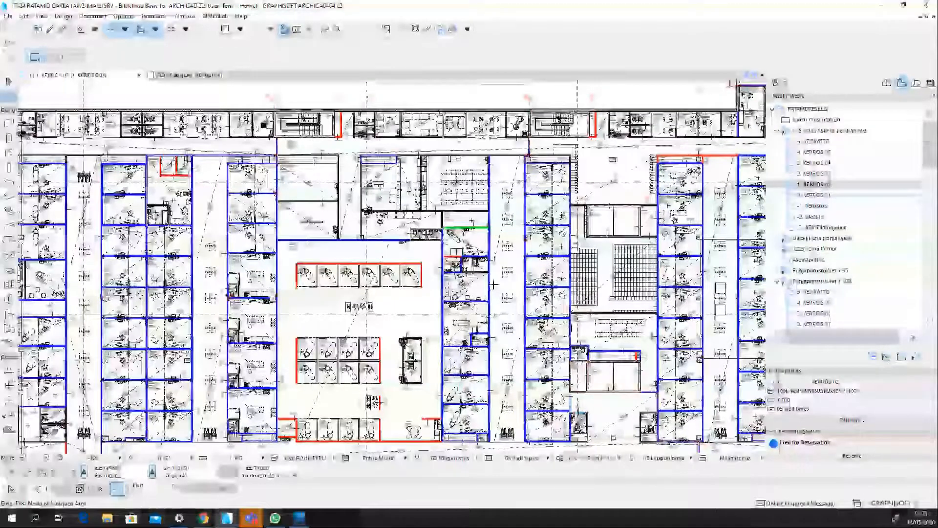
- Inspect the green VS03 wall beside room 2 081, and return to the whole floor plan
scroll(497, 230, "up", 3)
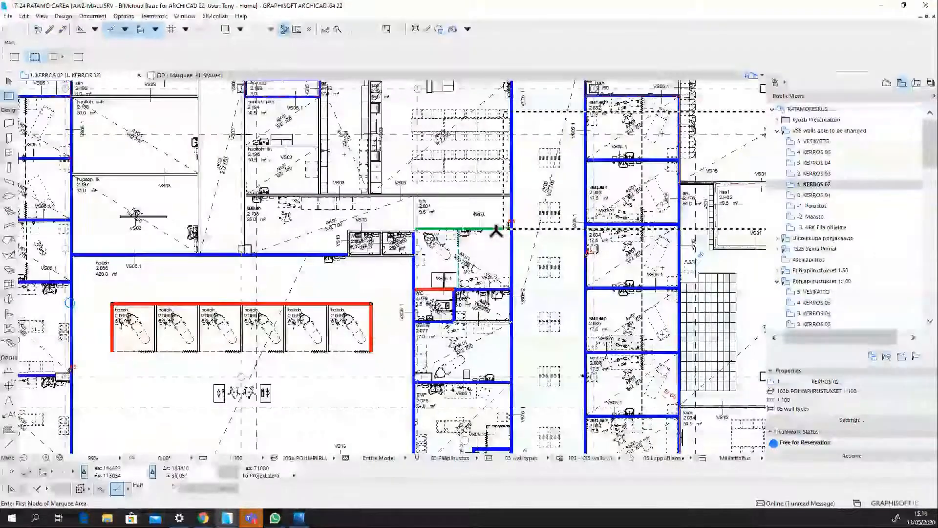
scroll(496, 231, "up", 2)
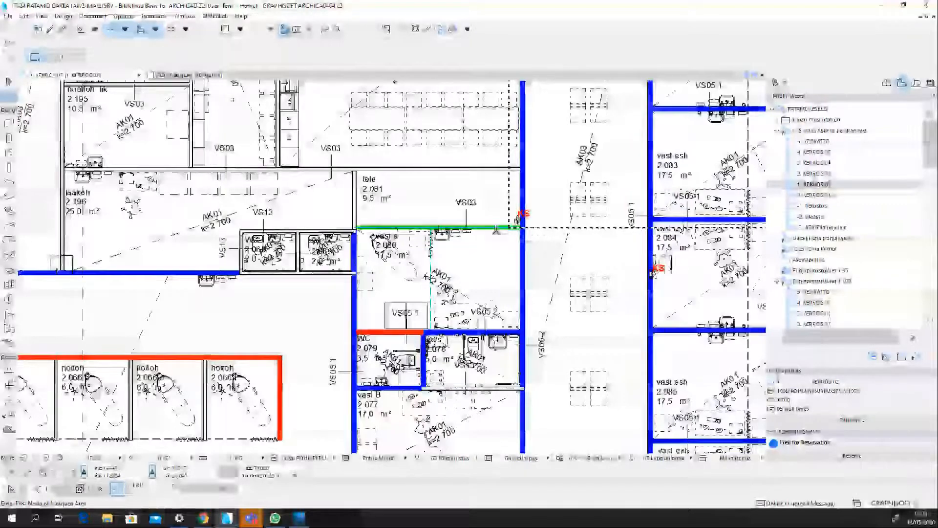
scroll(496, 230, "down", 2)
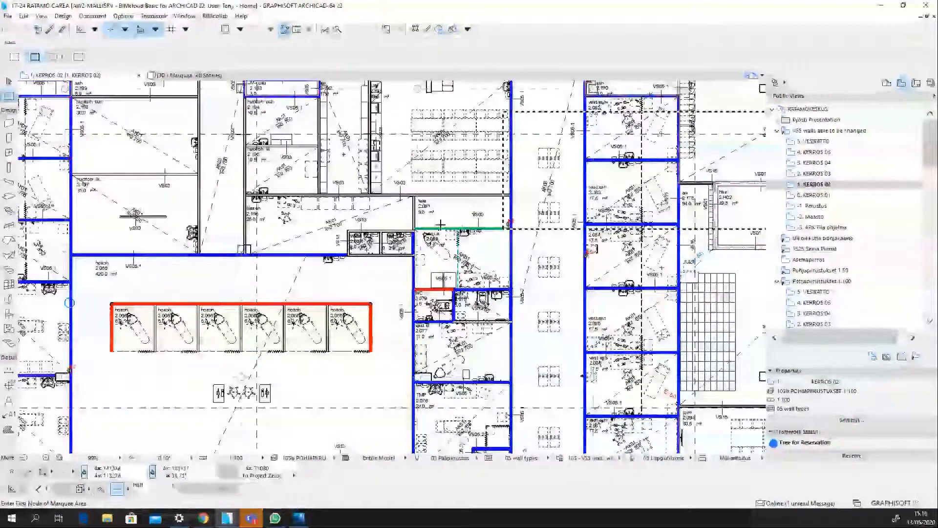
scroll(440, 225, "down", 4)
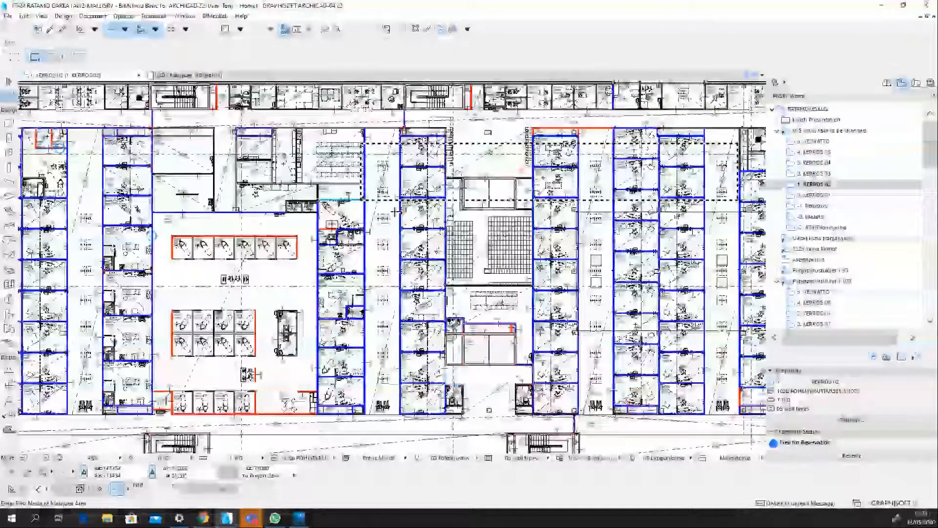
scroll(395, 211, "down", 3)
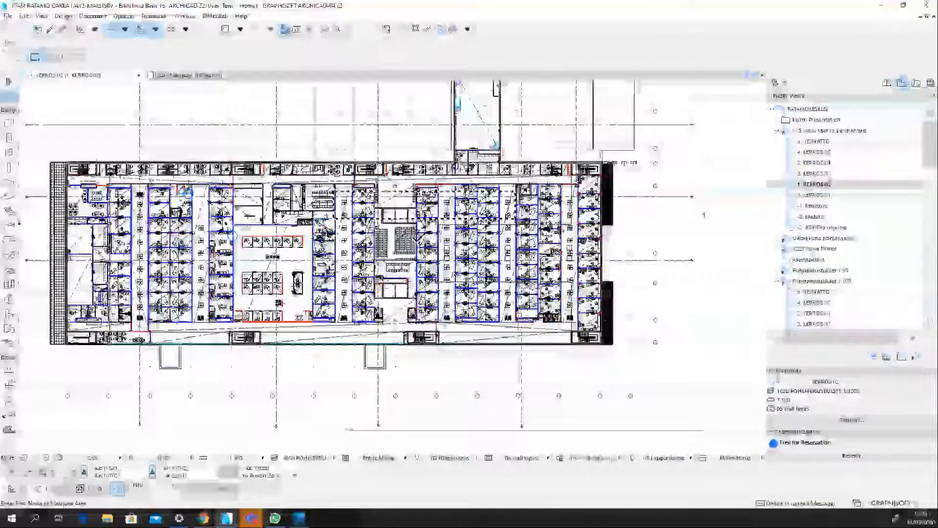
left_click(403, 365)
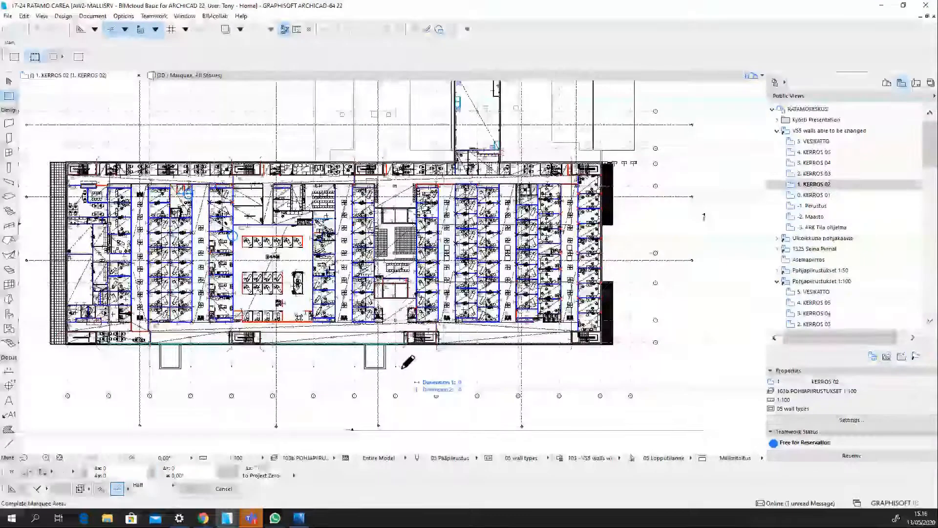
- Review the VS5 Walls that could be changed schedule in the Audit Files views, and return to the KERROS 02 plan
left_click(561, 404)
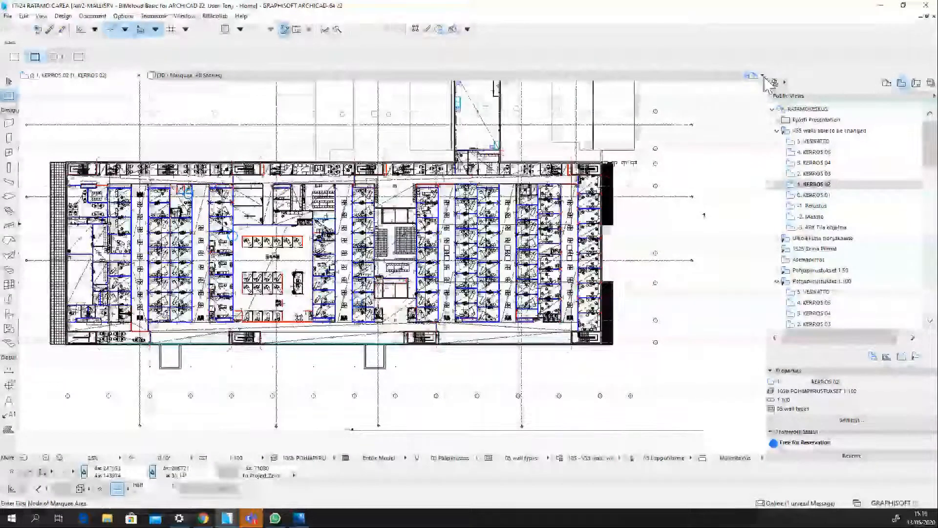
left_click_drag(931, 140, 931, 282)
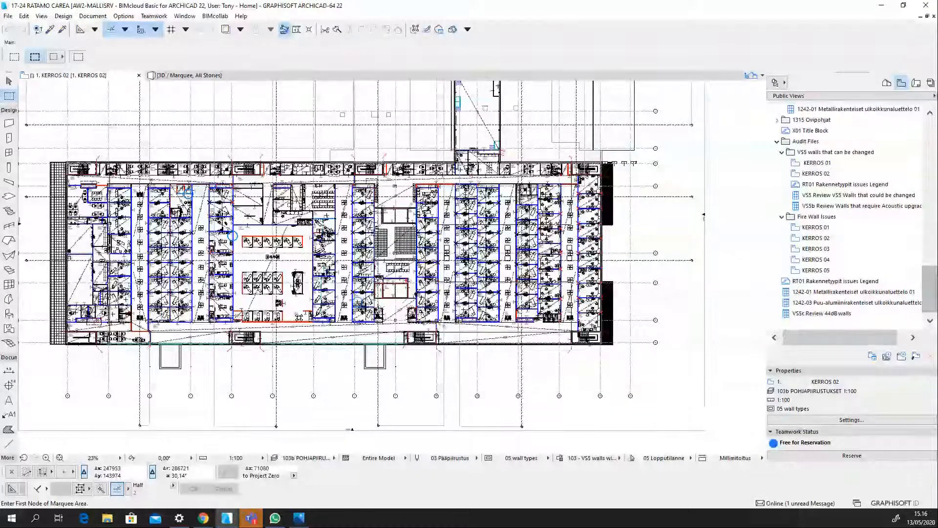
left_click(825, 196)
double_click(813, 196)
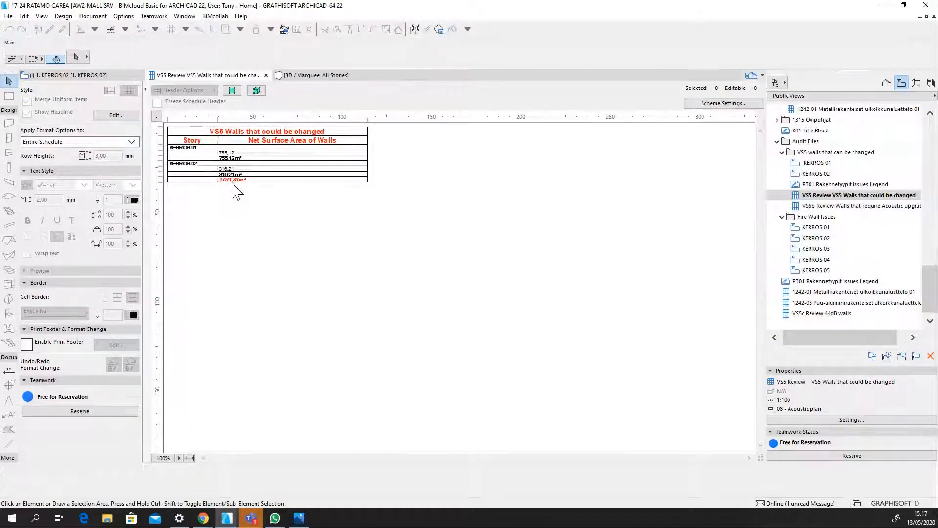
left_click(93, 77)
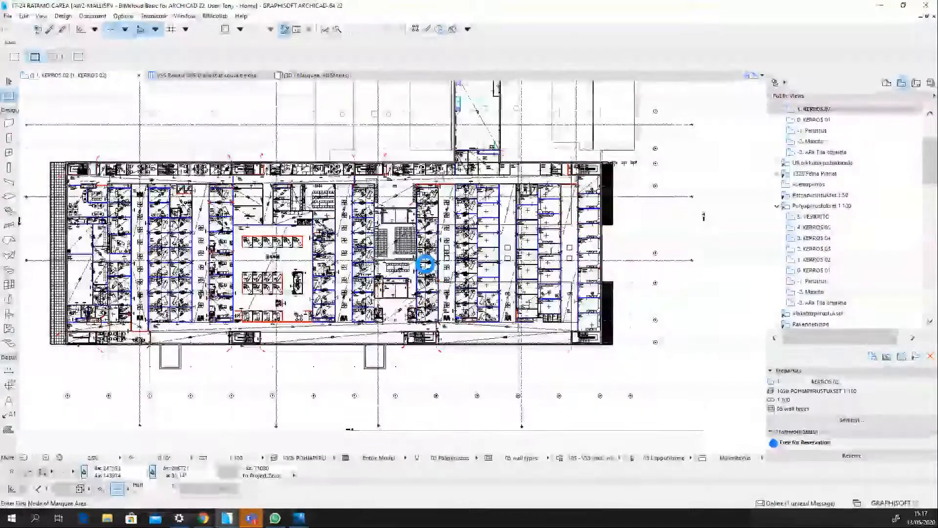
- Apply the RAK - Type 8 (Pb) graphic override combination to the KERROS 02 plan
left_click(903, 96)
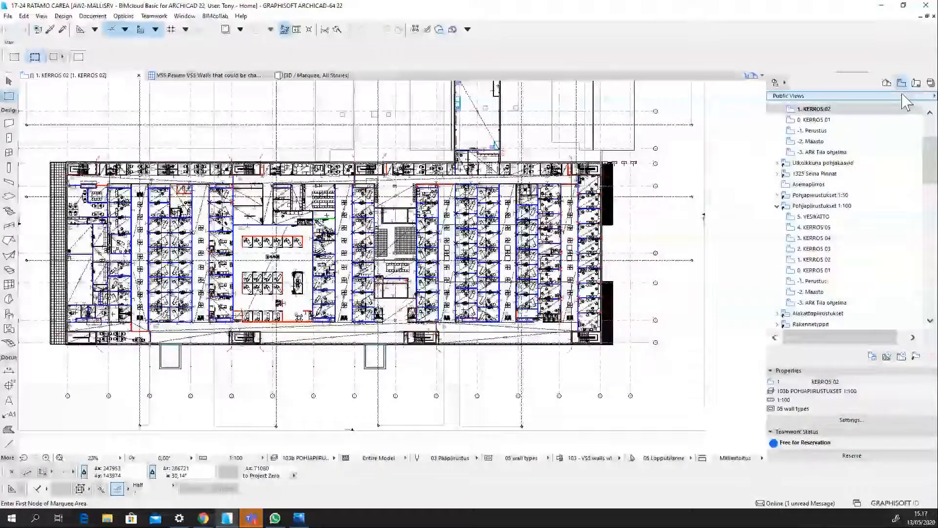
left_click_drag(929, 156, 929, 230)
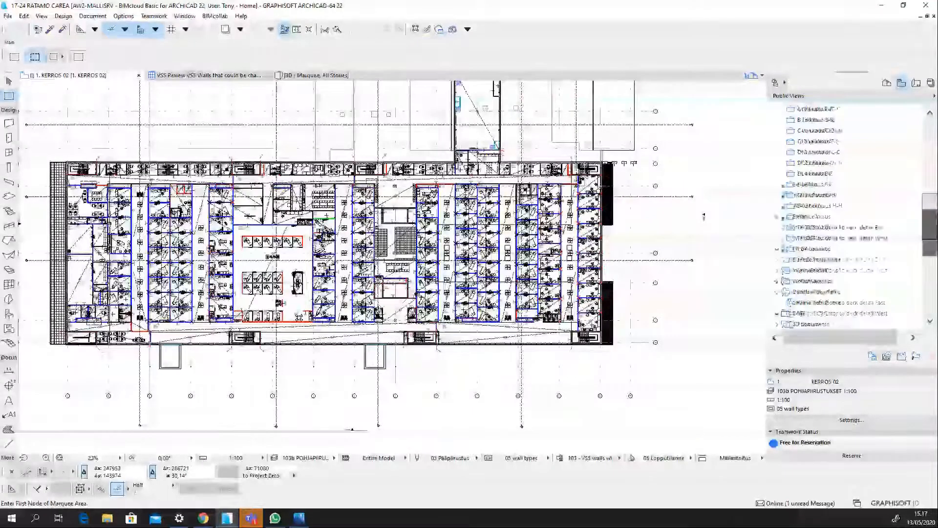
left_click(586, 460)
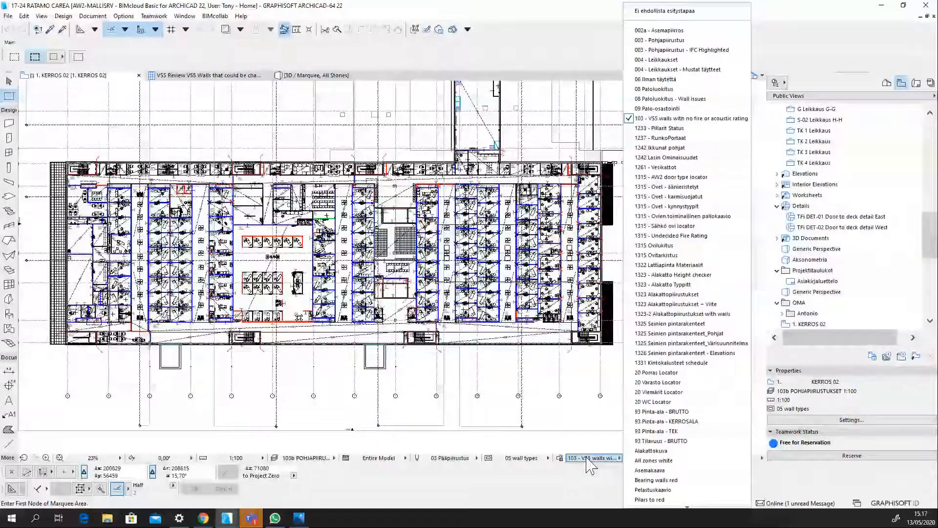
left_click(718, 314)
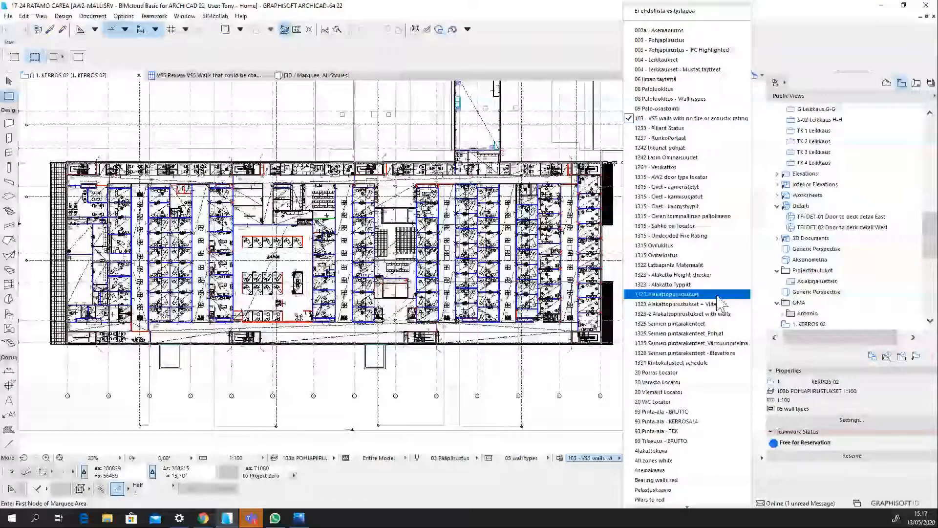
left_click(699, 245)
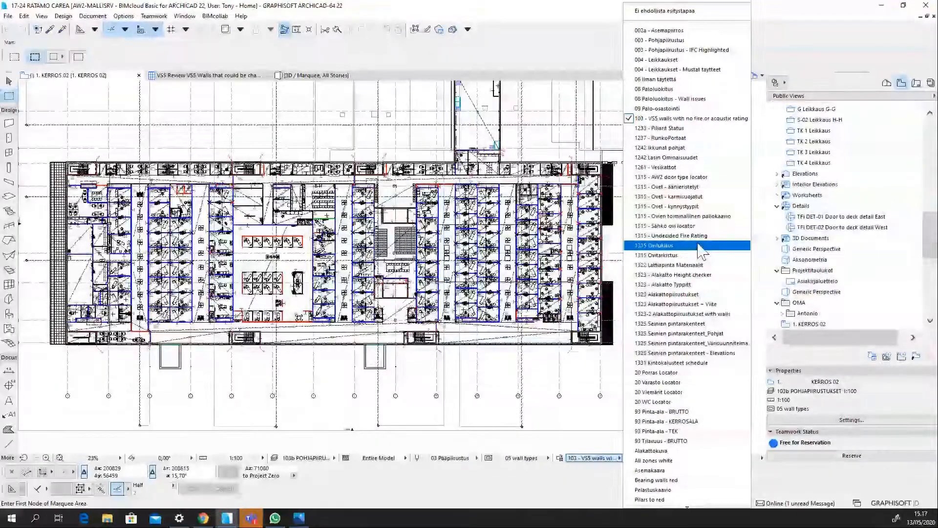
scroll(704, 315, "down", 2)
left_click(704, 316)
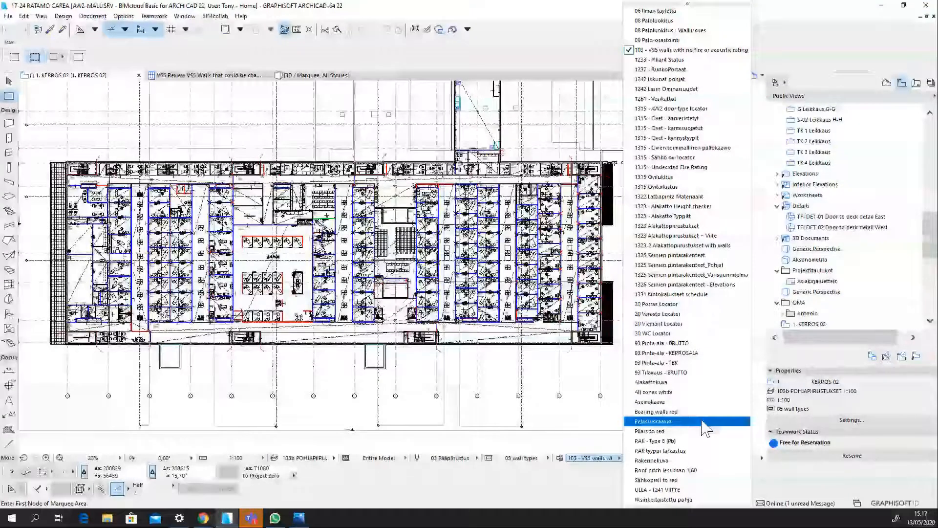
left_click(698, 442)
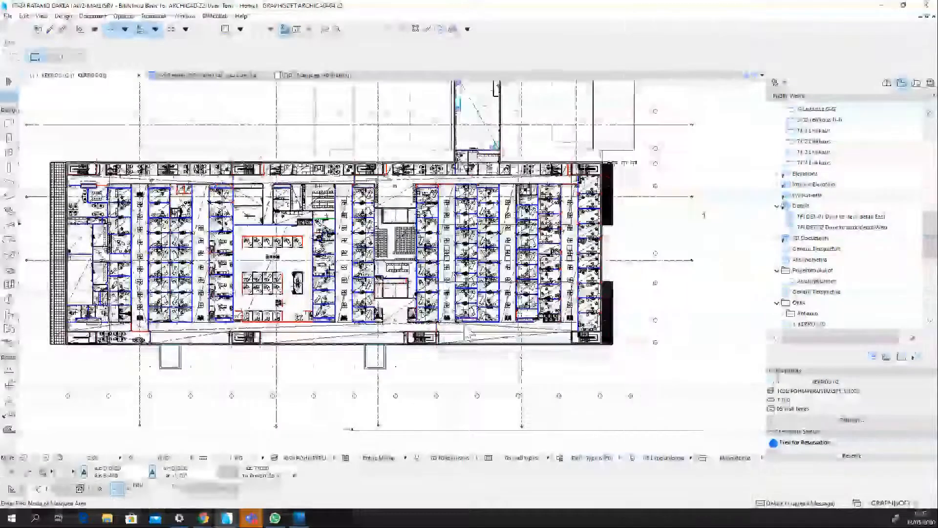
- Go down one story to the KERROS 01 floor plan
scroll(336, 271, "up", 5)
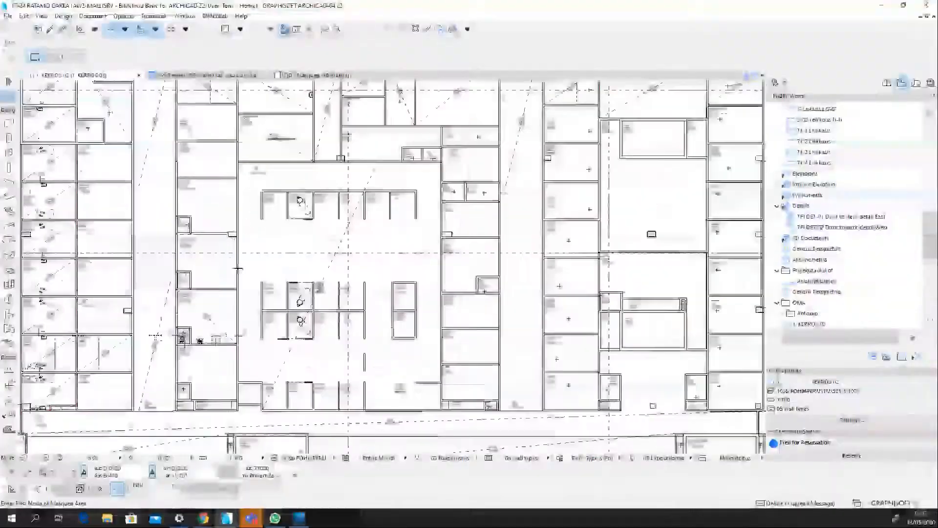
key("ctrl+Down")
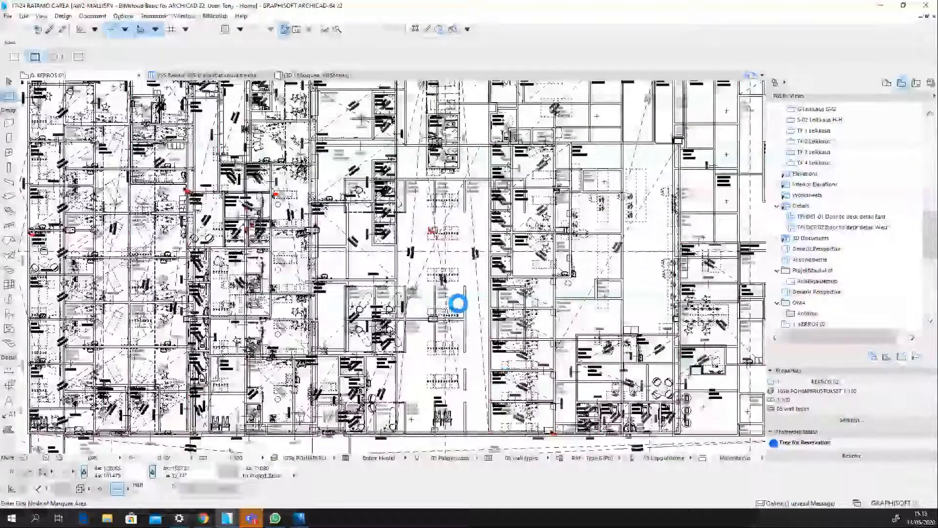
scroll(314, 228, "up", 2)
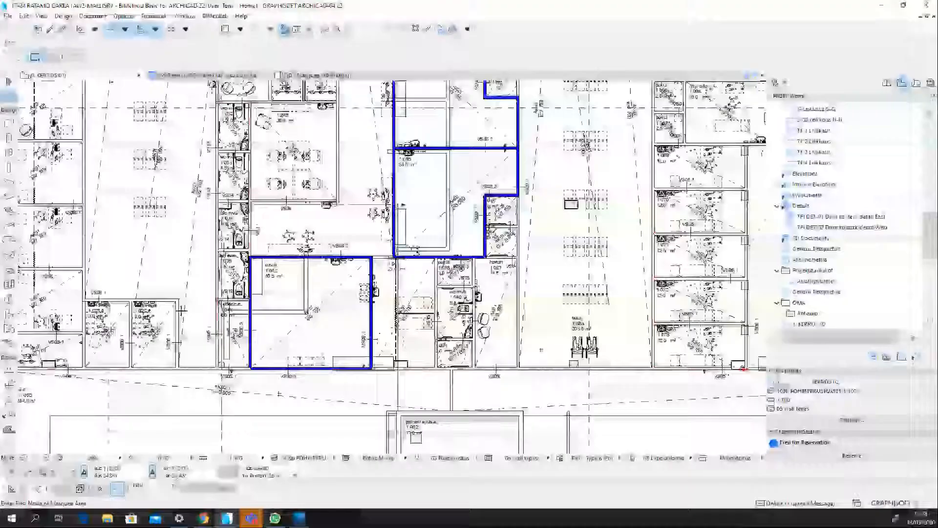
- Examine the blue- and orange-coloured walls around the imaging rooms, including rooms 1 055 and 1 052, on the KERROS 01 plan
scroll(367, 314, "down", 1)
middle_click_drag(366, 314, 369, 399)
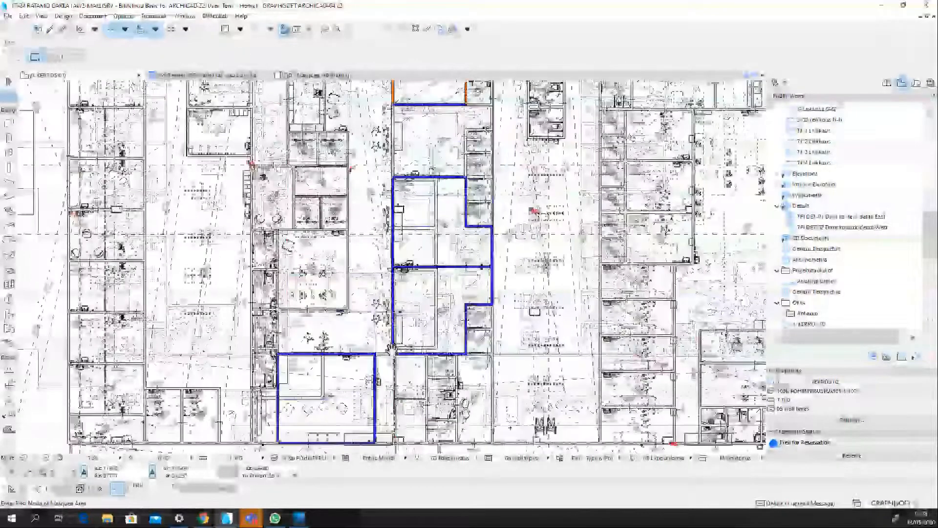
scroll(413, 242, "up", 1)
middle_click_drag(413, 242, 419, 312)
middle_click_drag(414, 135, 381, 340)
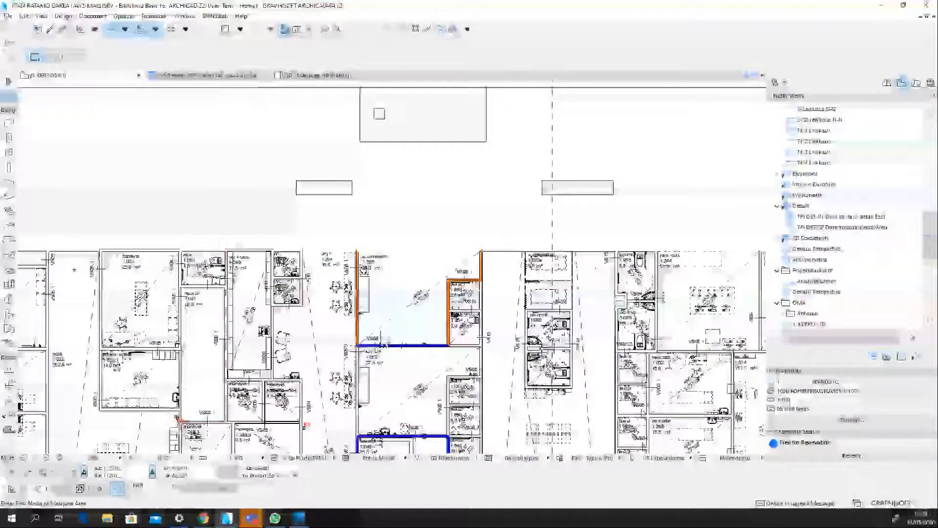
scroll(365, 264, "up", 3)
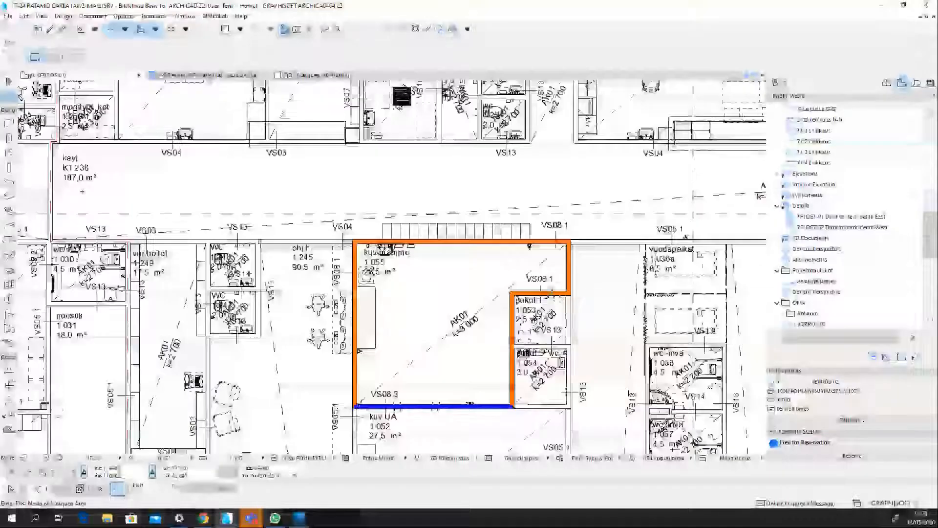
middle_click_drag(345, 400, 379, 259)
scroll(366, 349, "down", 1)
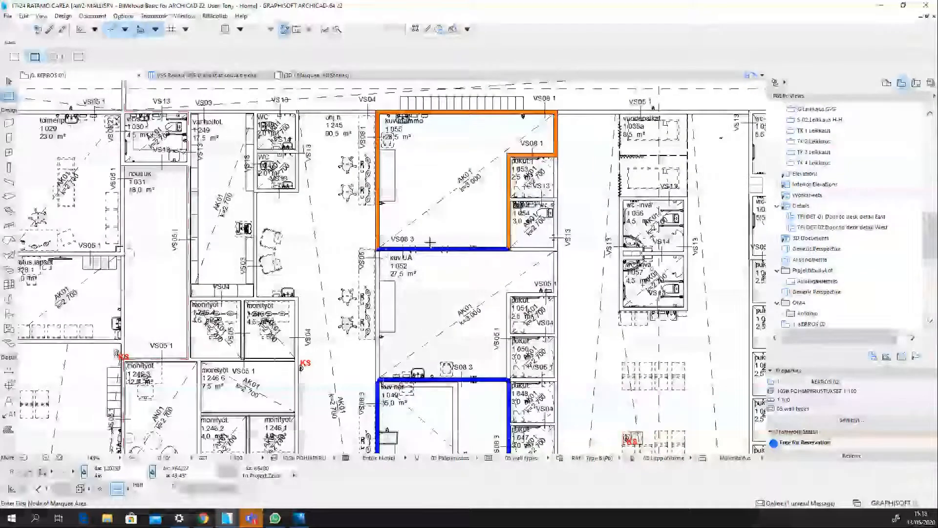
- Enclose the blue and orange imaging rooms in a marquee, show that area in 3D and orbit to the walls with the observation windows
scroll(430, 242, "down", 3)
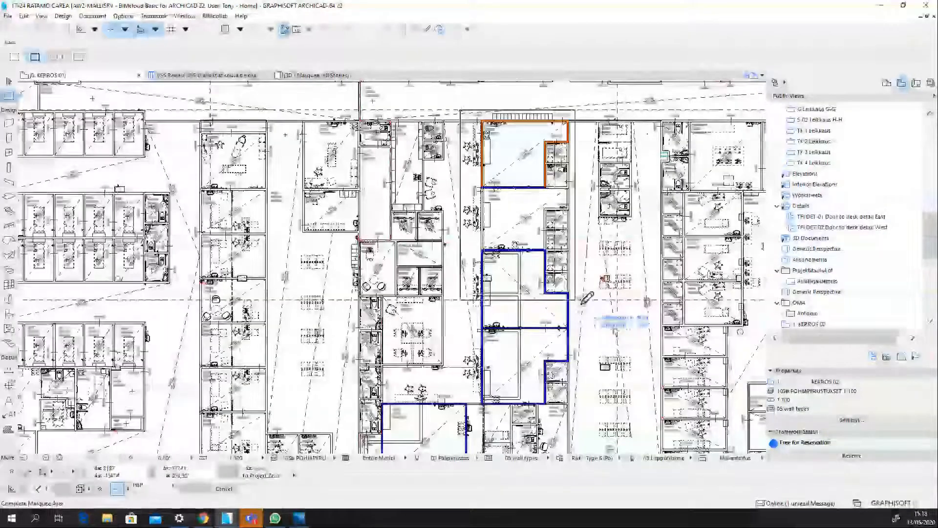
left_click_drag(460, 110, 591, 308)
key("F5")
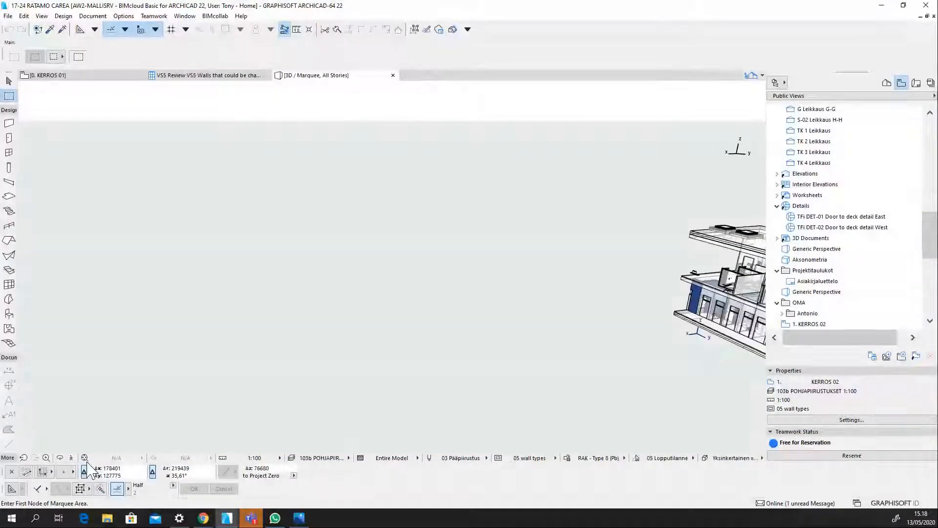
scroll(275, 345, "up", 4)
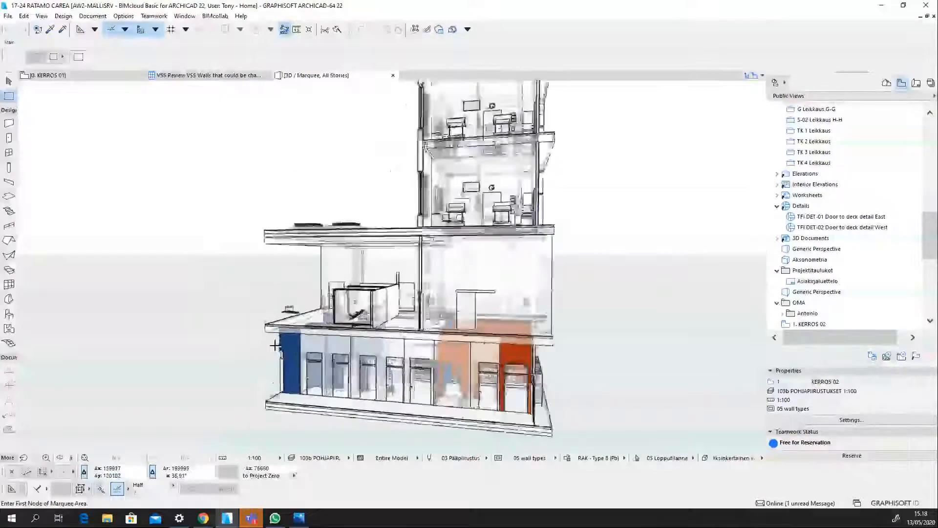
middle_click_drag(275, 345, 554, 353, "shift")
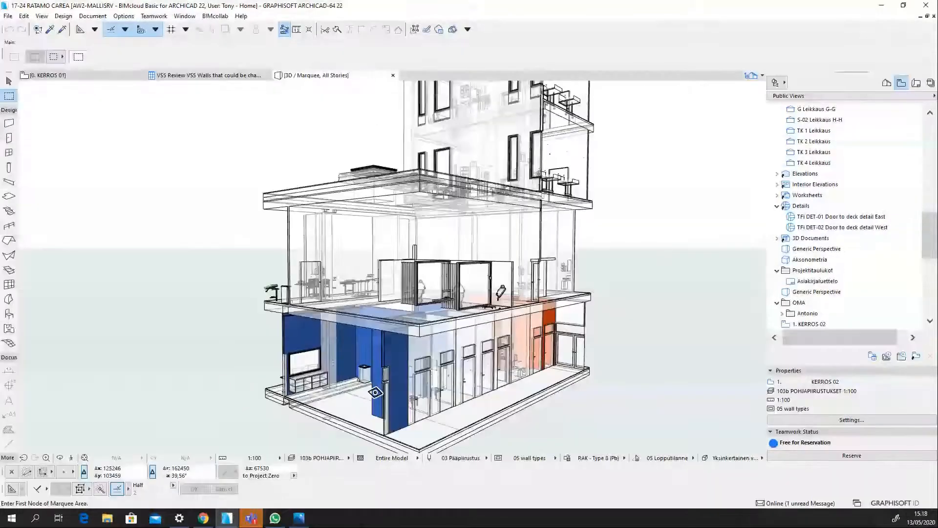
middle_click_drag(375, 392, 275, 345, "shift")
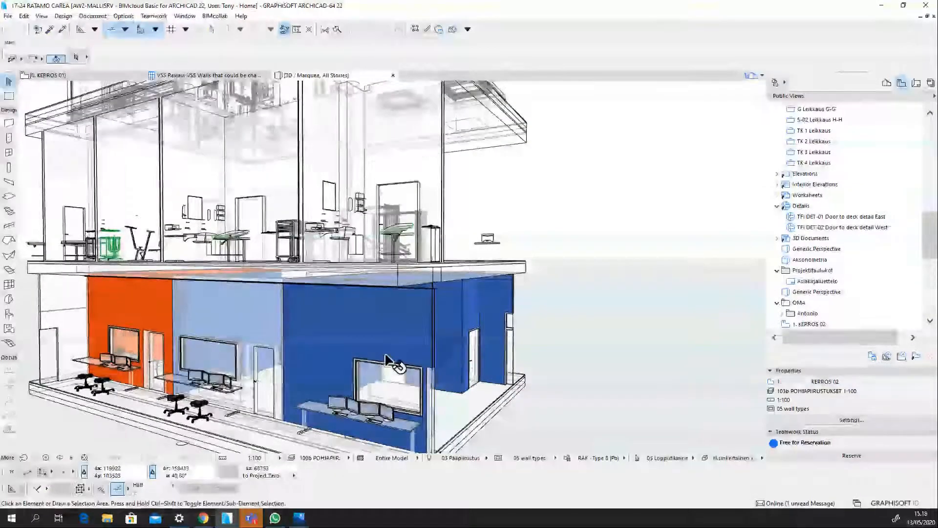
- Set the Säteilysuojaus property of the window in the dark blue wall to S Säteilysuojaus, and deselect the window
left_click(398, 389)
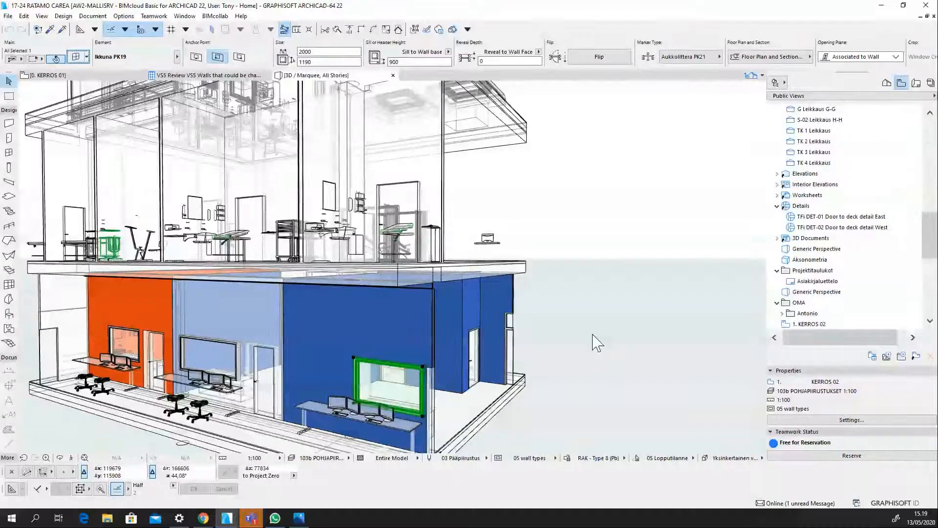
key("ctrl+t")
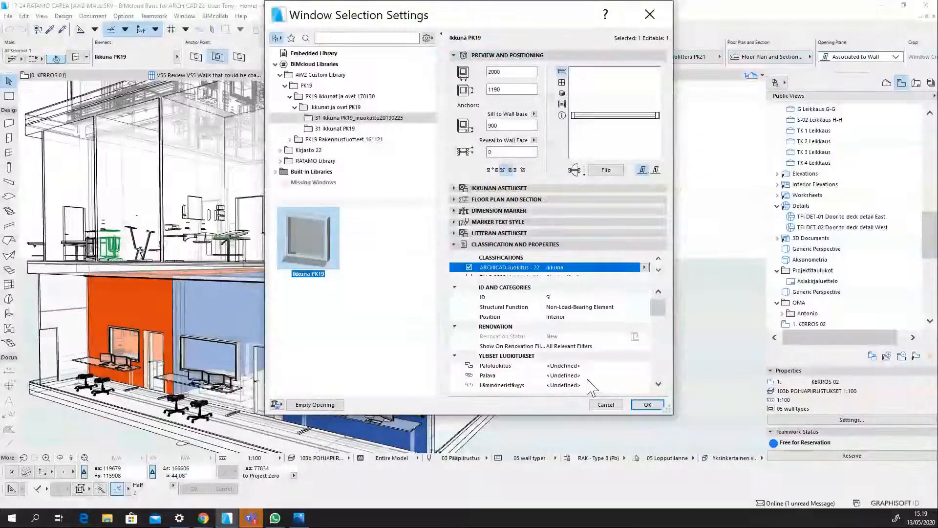
scroll(589, 382, "down", 1)
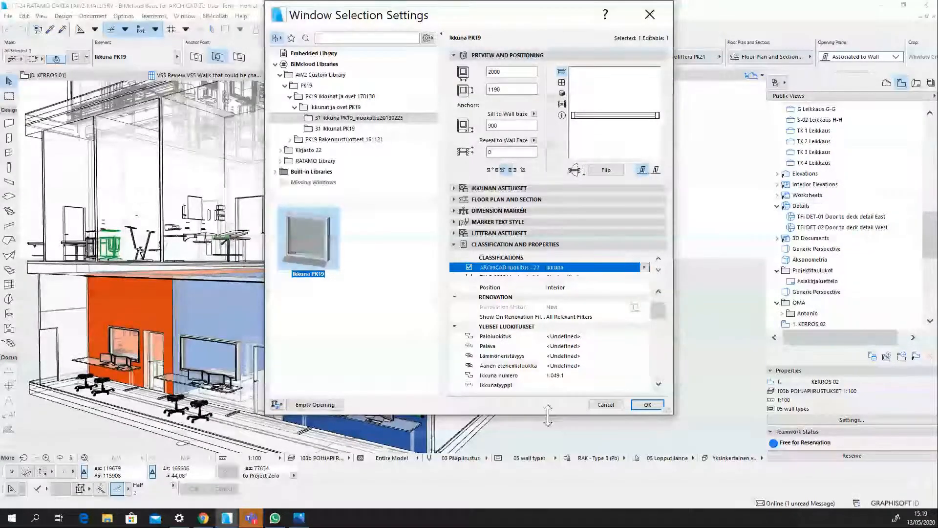
left_click_drag(548, 415, 548, 458)
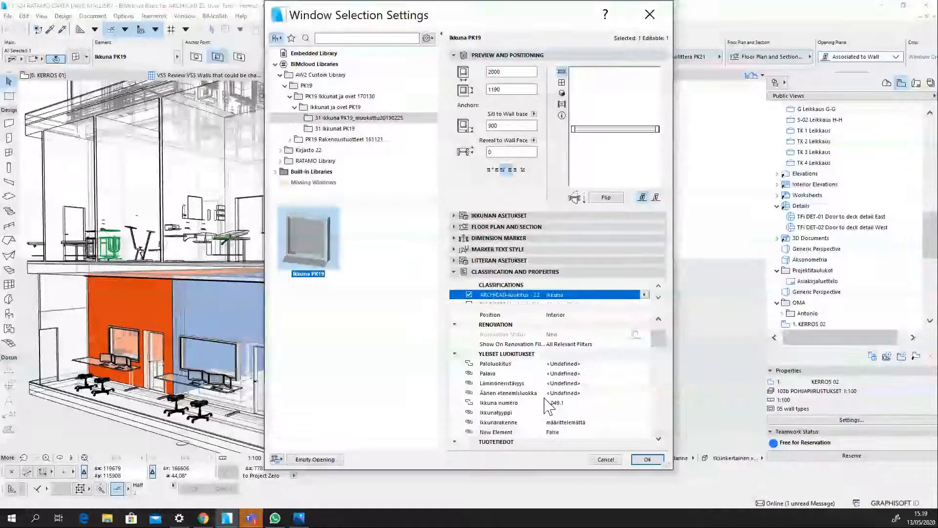
scroll(552, 396, "down", 2)
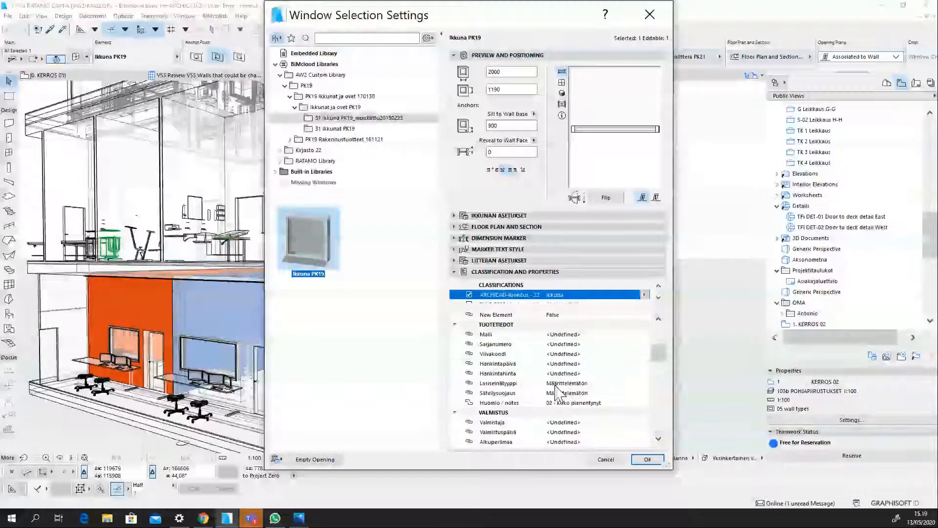
left_click(556, 393)
left_click(645, 393)
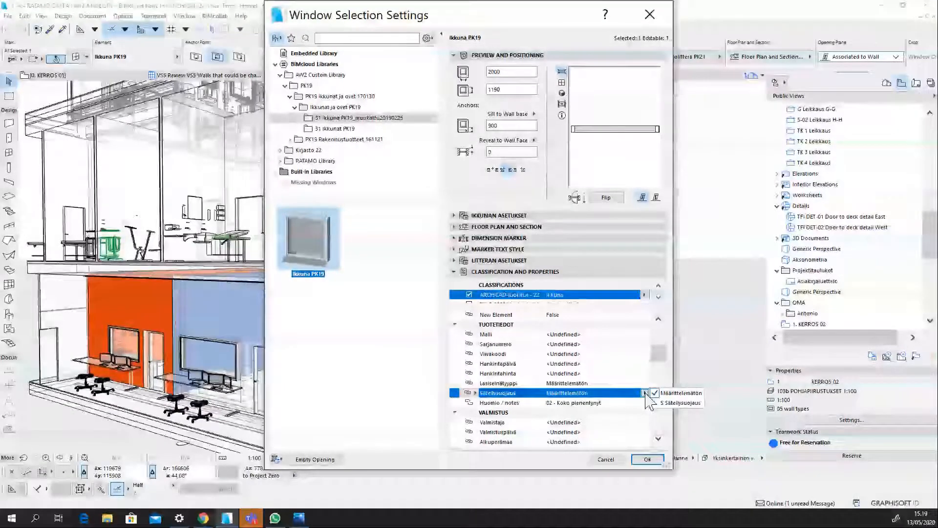
left_click(668, 404)
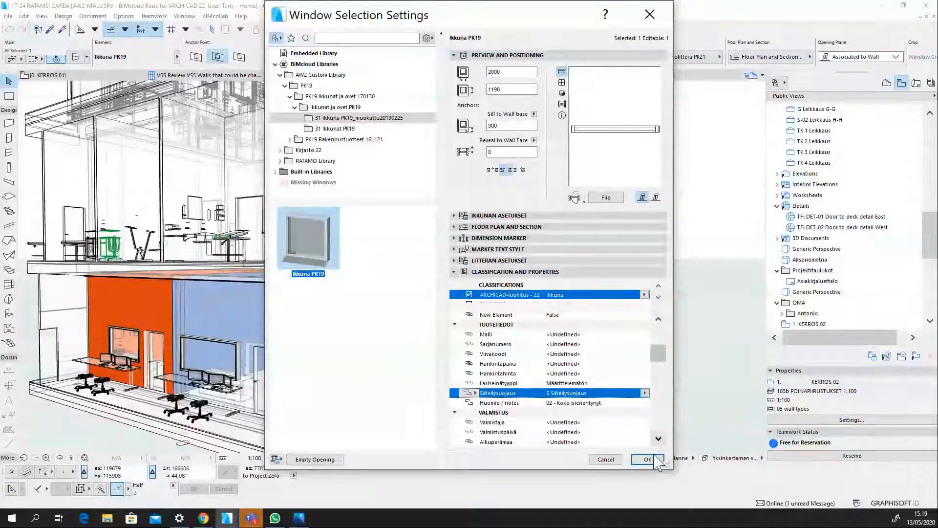
key("Return")
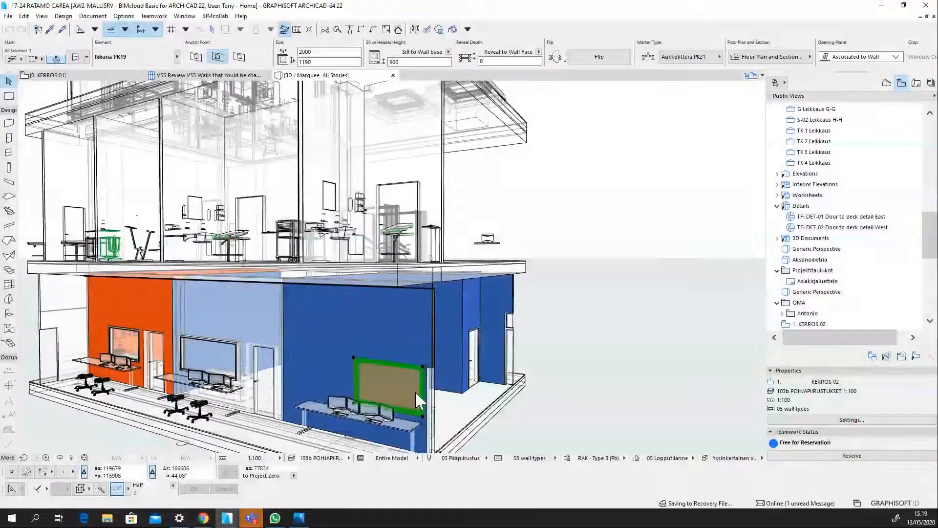
left_click(546, 408)
- Reopen the settings of the window in the dark blue wall to review its properties, and cancel out of them
scroll(401, 395, "up", 2)
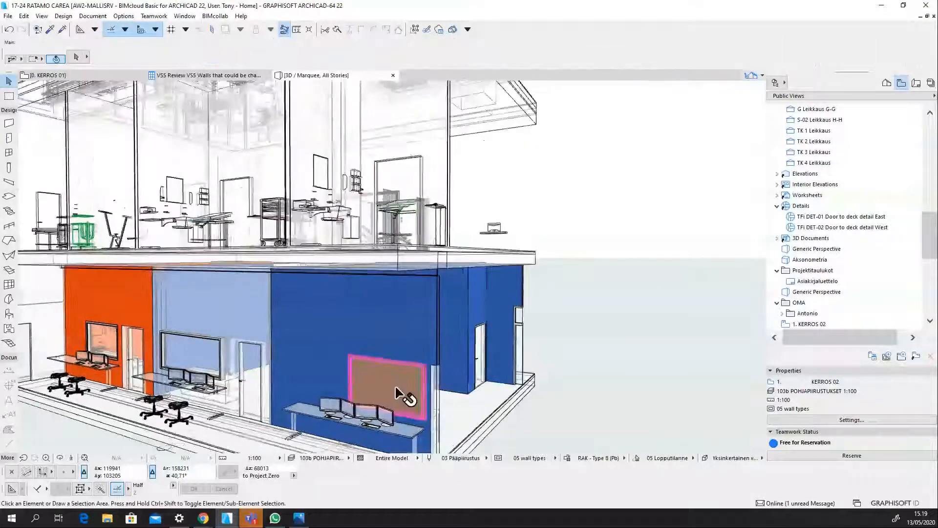
left_click(397, 391)
scroll(397, 391, "up", 1)
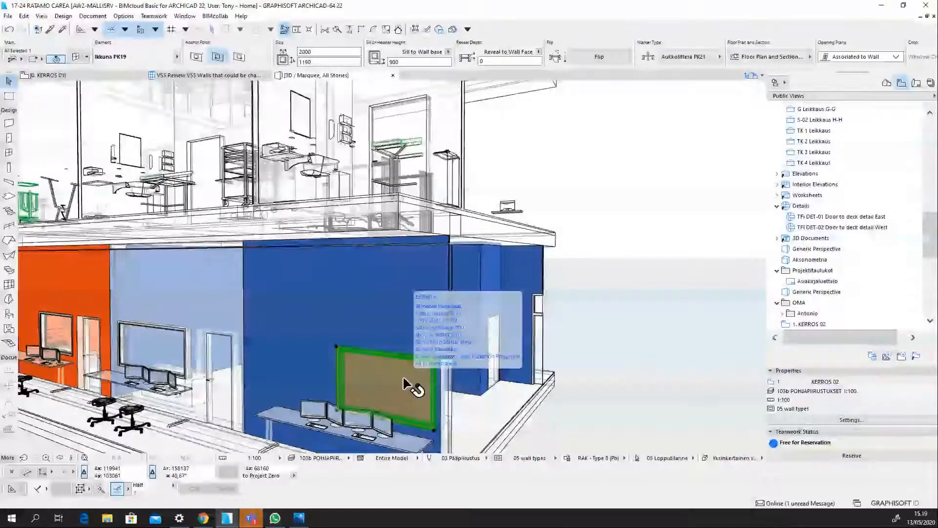
left_click(77, 57)
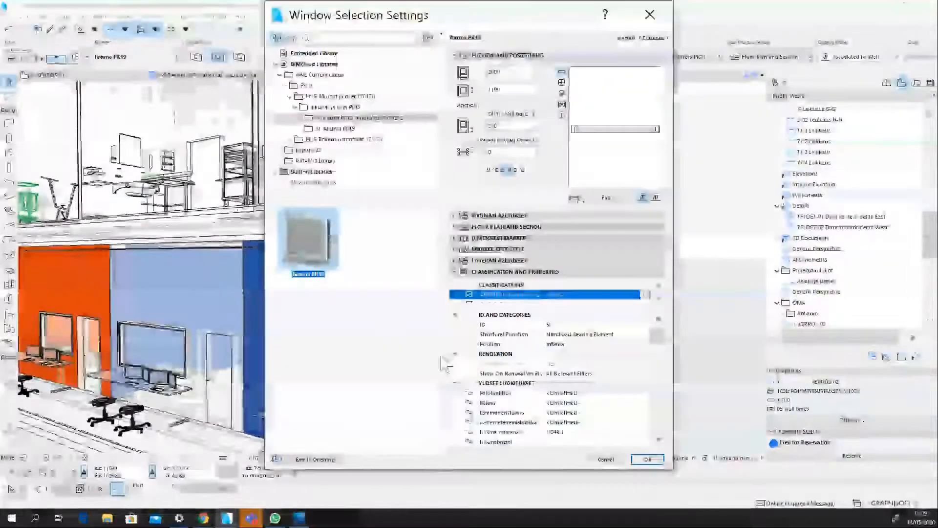
left_click(607, 461)
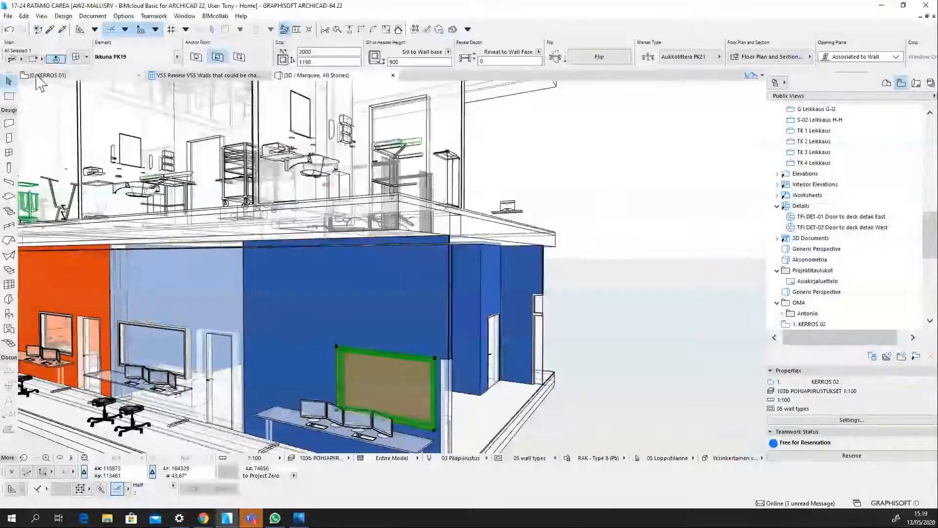
- Undo the last property change on the window in the dark blue wall, and deselect the window
key("ctrl+z")
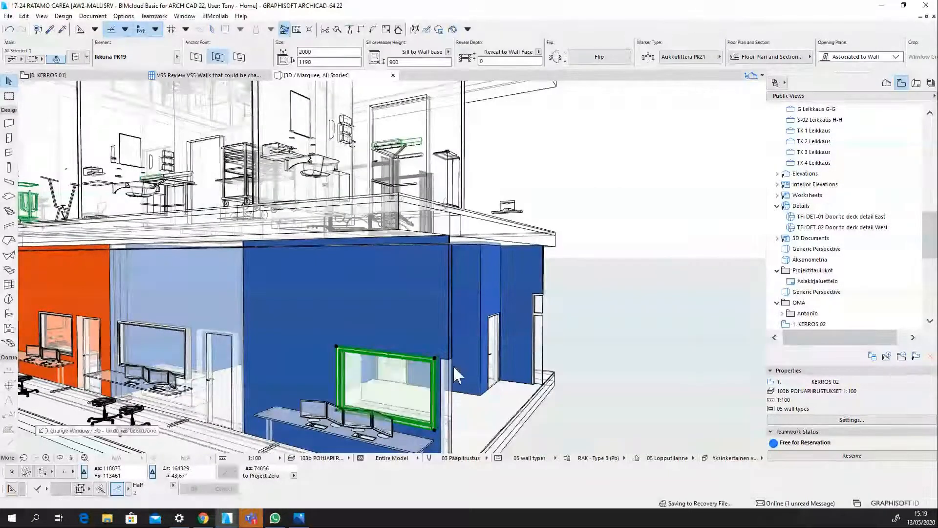
key("Escape")
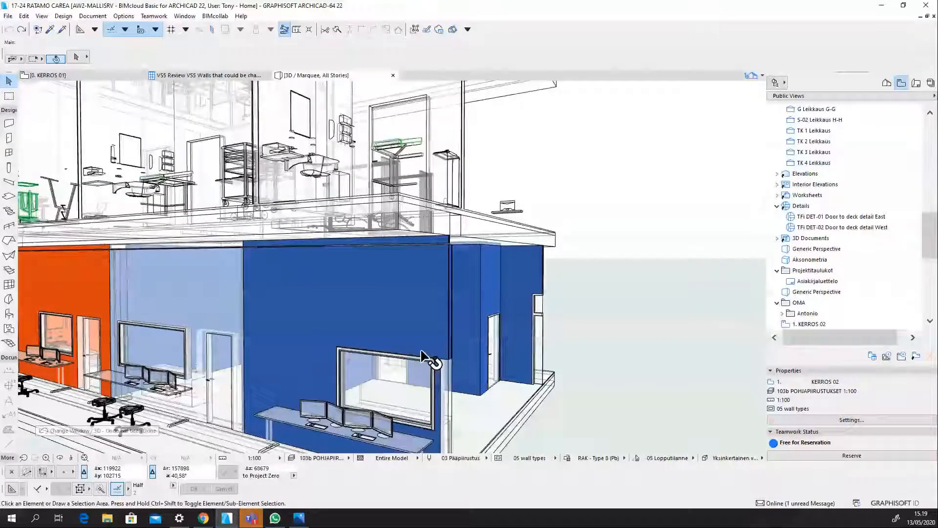
- Orbit the 3D view to examine the doors and observation windows in the orange and blue imaging-room walls
middle_click_drag(423, 356, 260, 384, "shift")
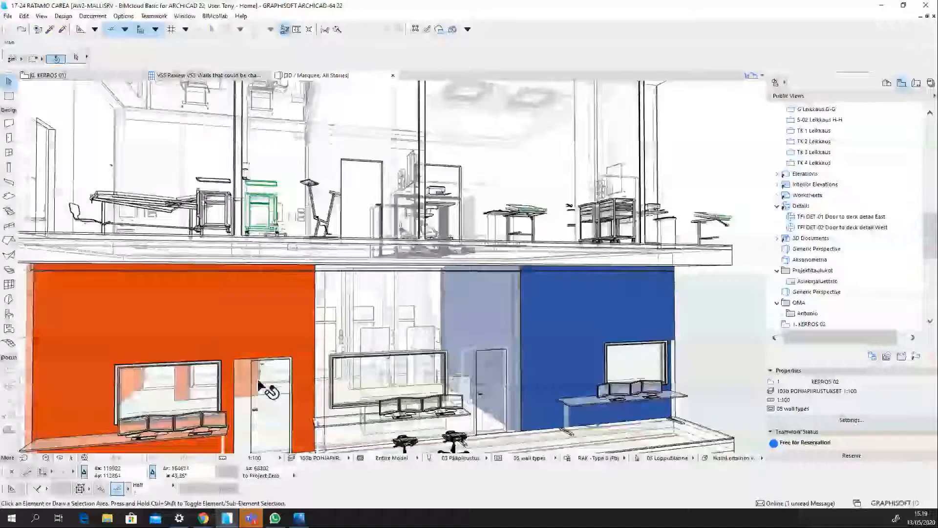
left_click(256, 379)
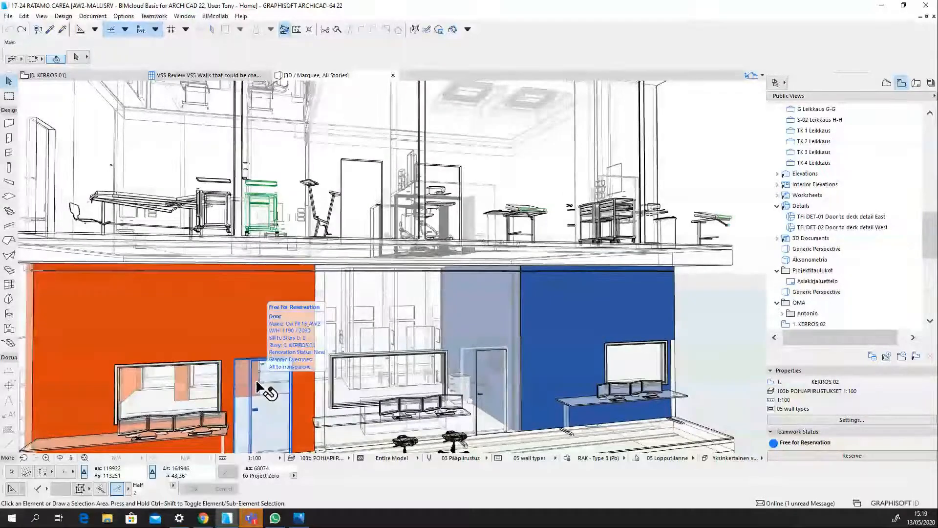
scroll(256, 379, "down", 3)
middle_click_drag(256, 379, 238, 370, "shift")
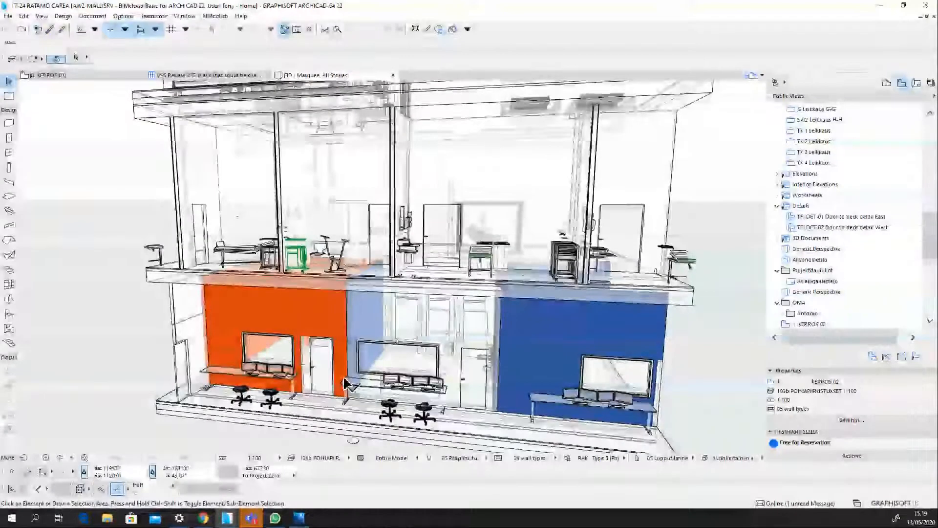
mouse_move(345, 382)
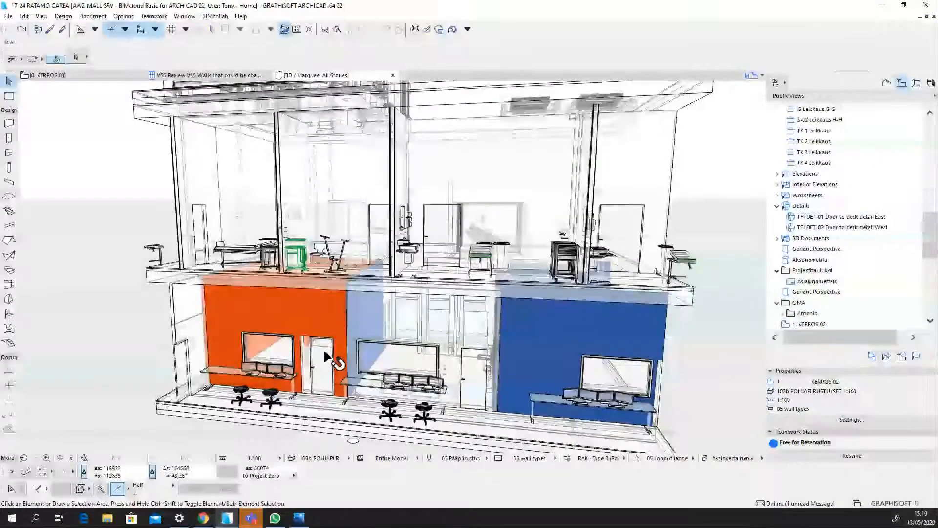
mouse_move(326, 352)
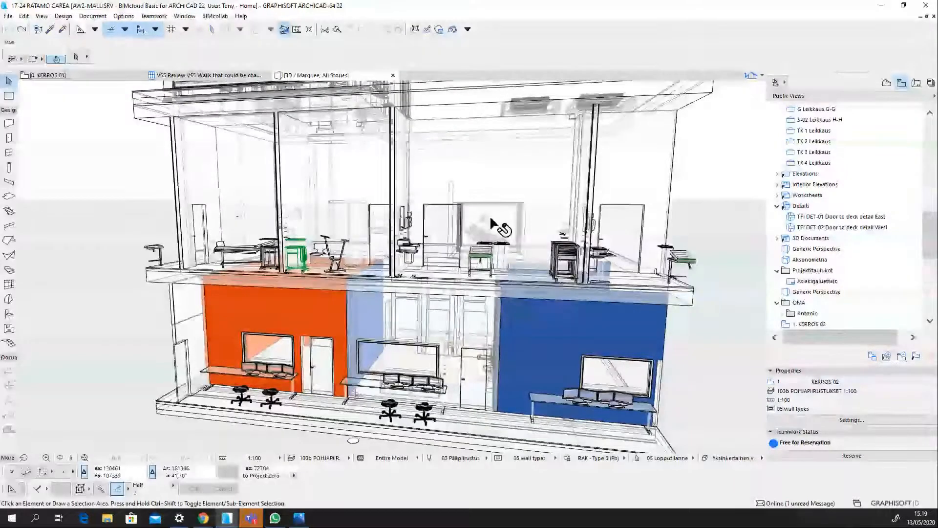
- Return to the KERROS 01 plan and apply the 1323 - Alakatto Height checker graphic override combination
left_click(104, 76)
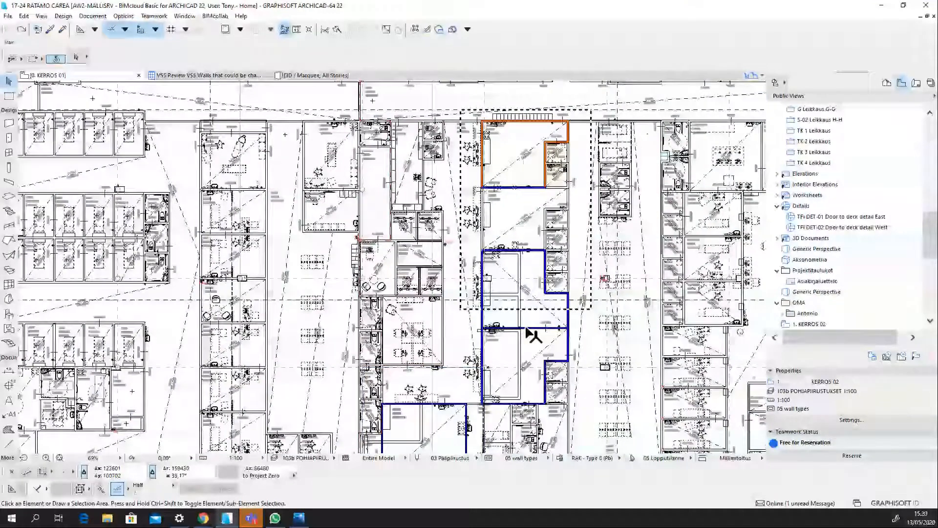
left_click(592, 458)
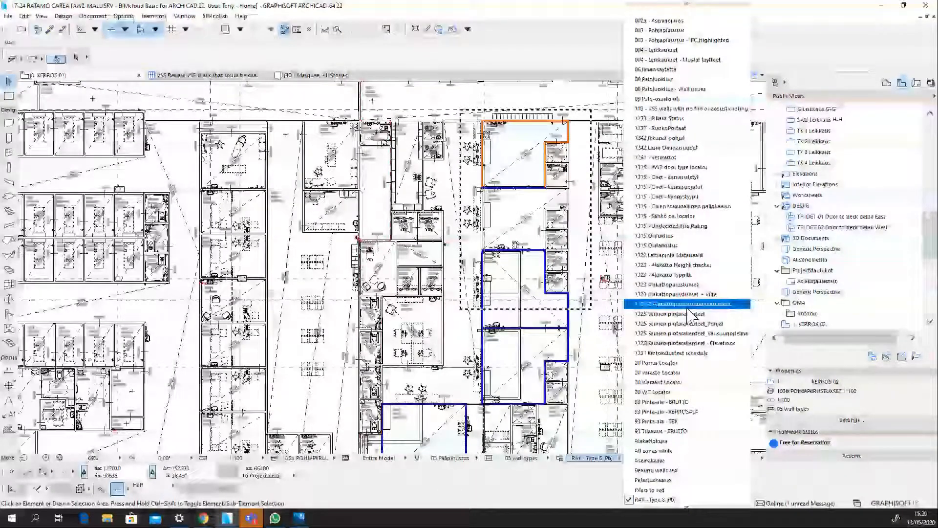
scroll(697, 436, "down", 2)
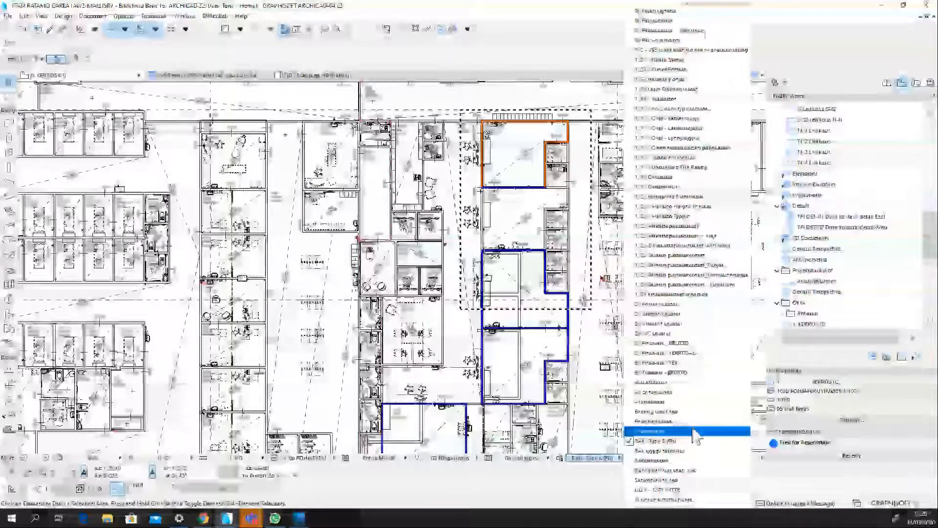
left_click(704, 208)
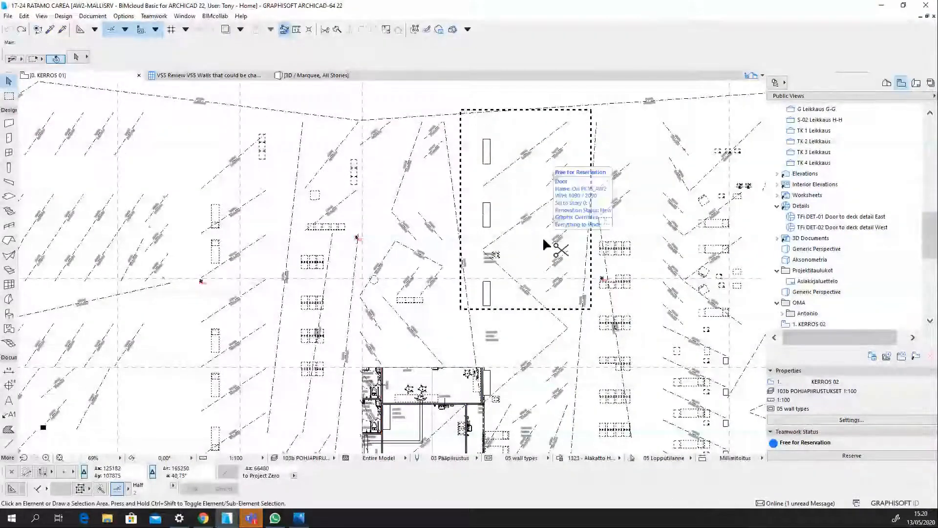
- Switch the KERROS 01 plan to the 1323 ALAKATOT layer combination
key("ctrl+l")
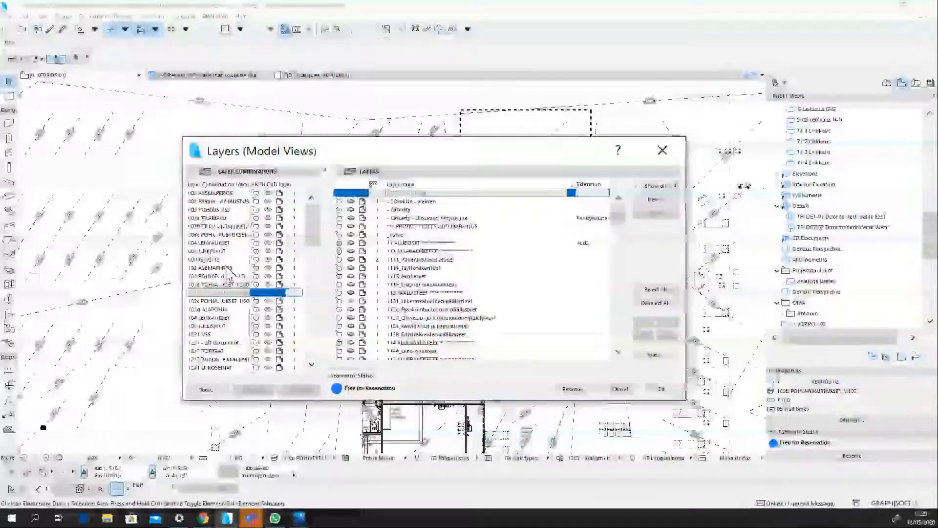
scroll(221, 288, "down", 1)
scroll(223, 289, "down", 4)
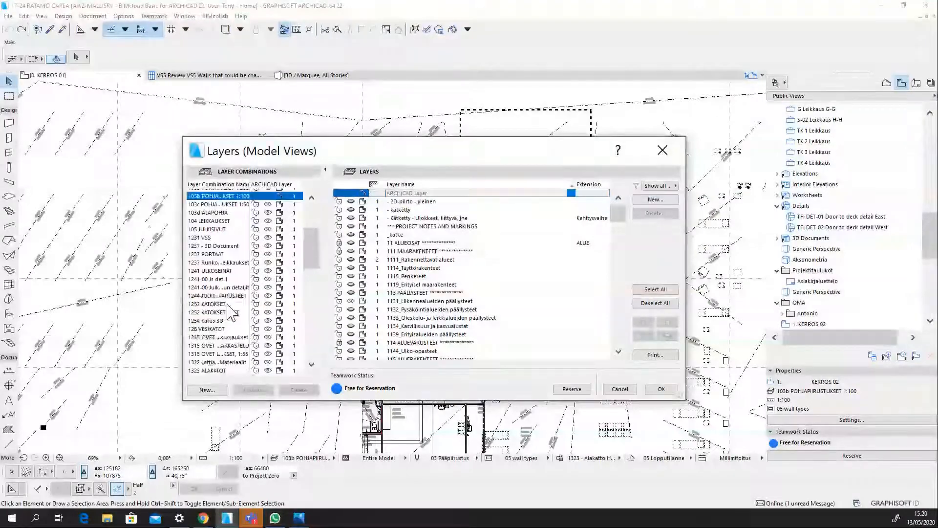
scroll(220, 284, "down", 2)
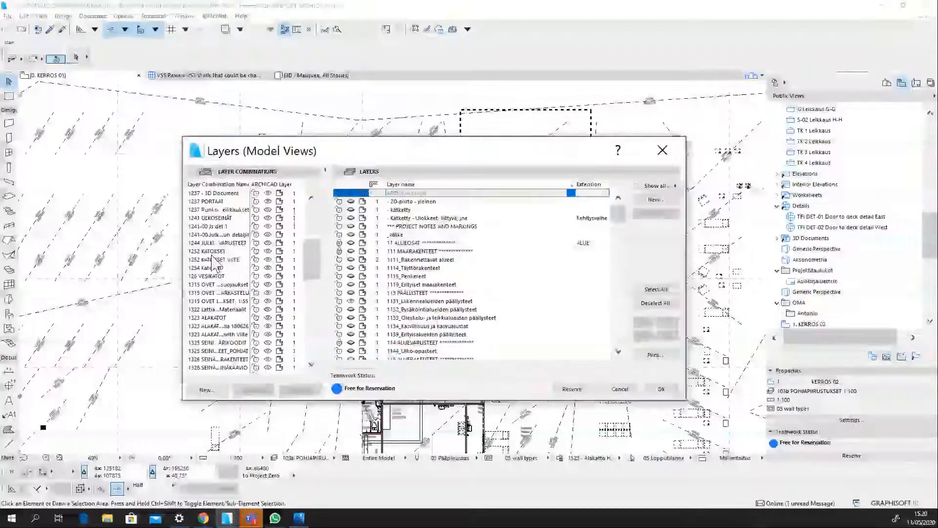
left_click(219, 318)
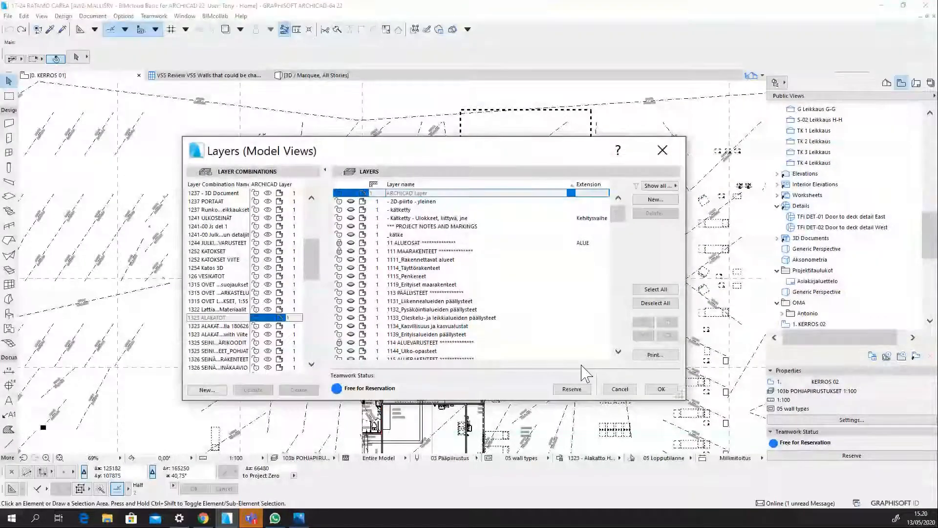
left_click(662, 389)
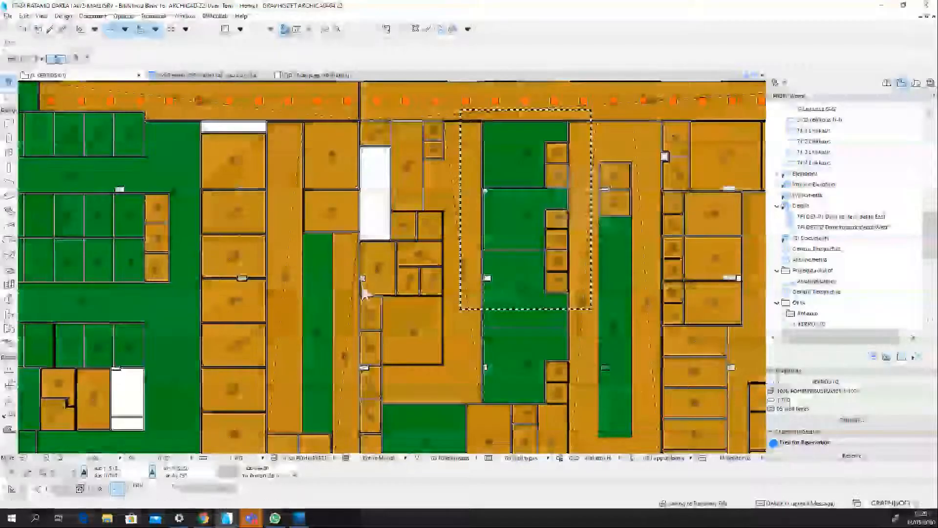
- Examine the ceiling height colours and labels across the KERROS 01 plan, including the green, ochre, red and blue areas
scroll(372, 293, "down", 5)
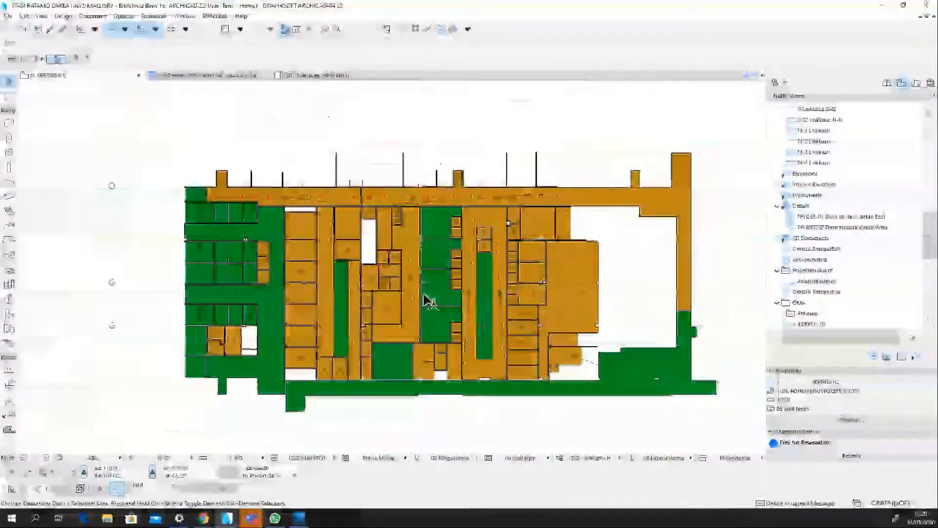
scroll(274, 279, "up", 2)
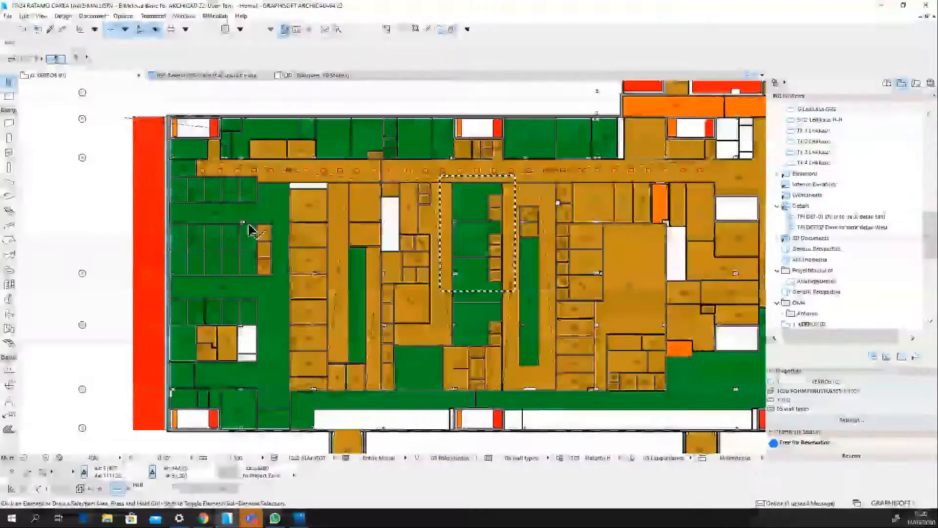
scroll(249, 229, "up", 4)
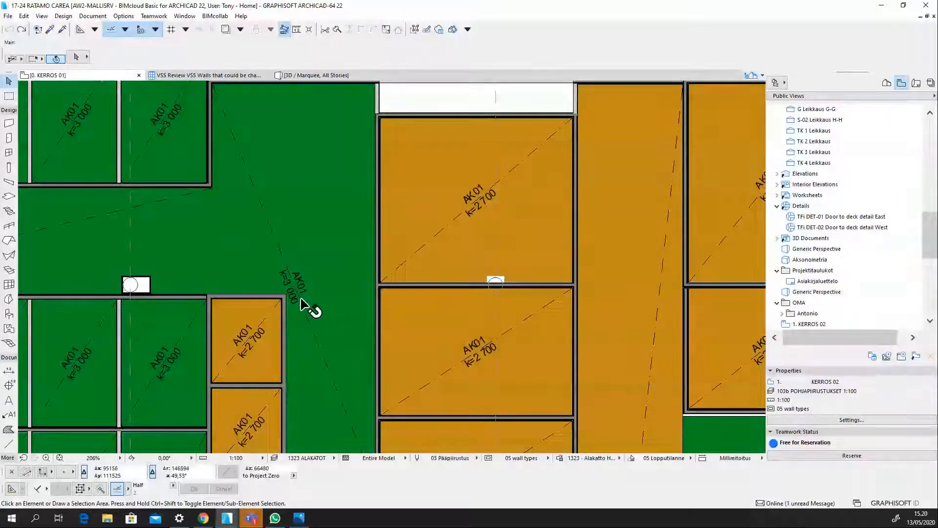
scroll(247, 364, "down", 3)
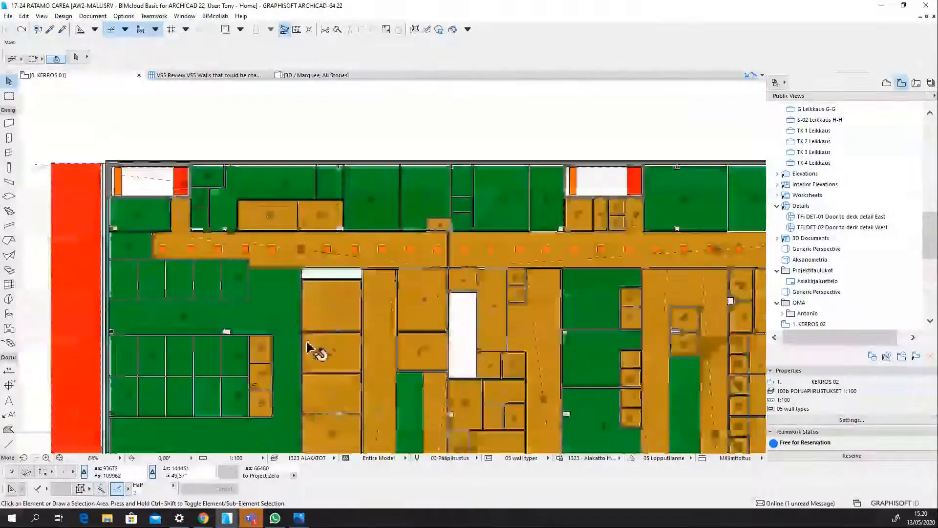
scroll(563, 205, "up", 5)
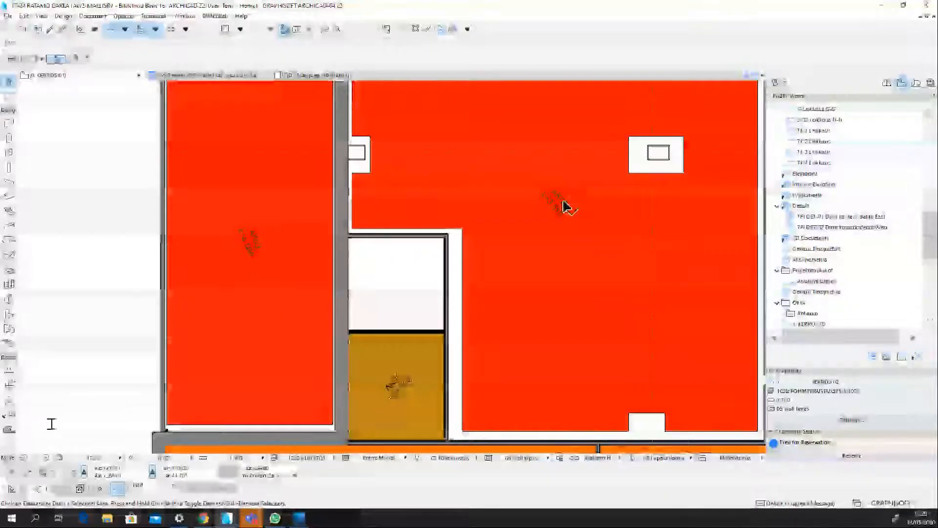
scroll(548, 228, "down", 2)
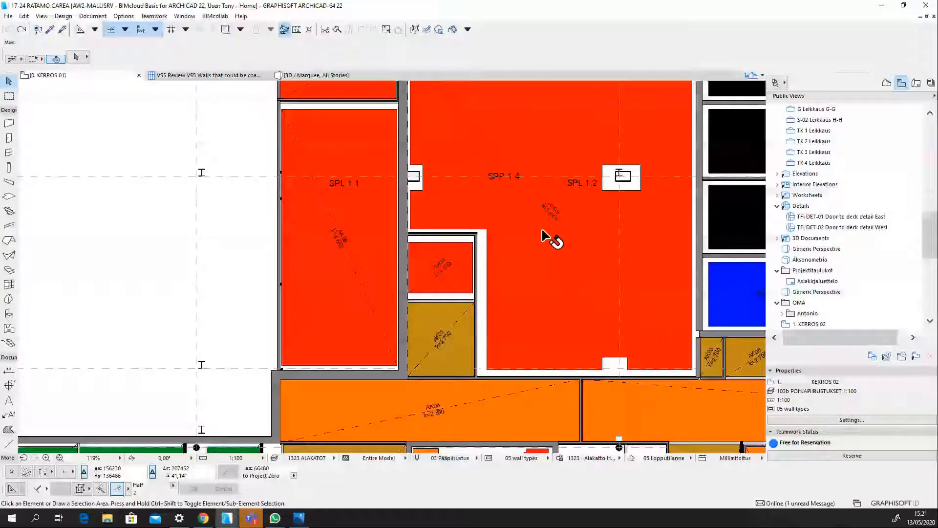
middle_click_drag(542, 230, 306, 249)
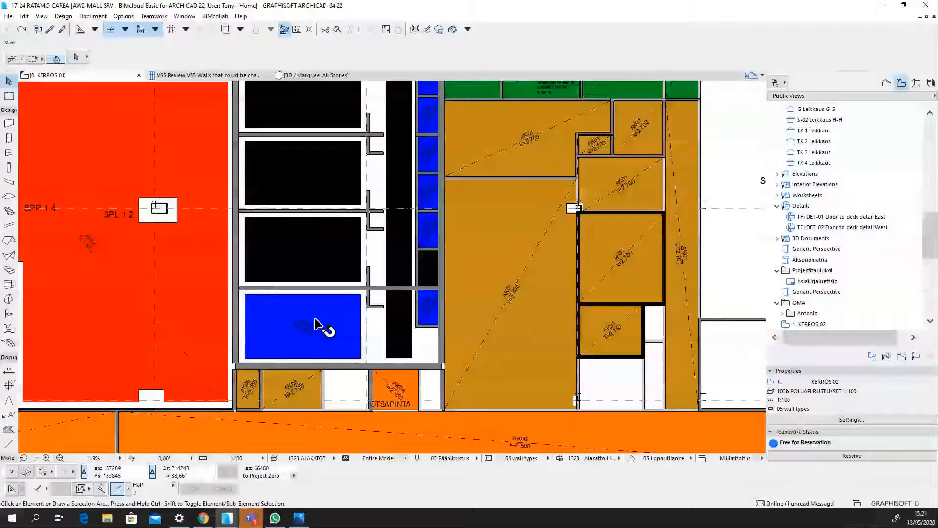
scroll(314, 318, "down", 5)
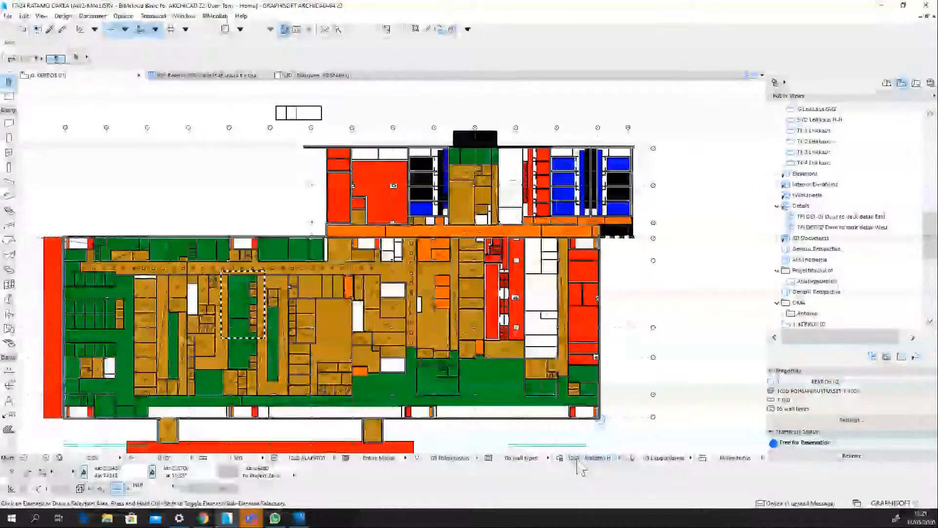
- Open the 5. VESIKATTO roof plan from the Pohjapiirustukset 1:100 views
scroll(851, 195, "up", 5)
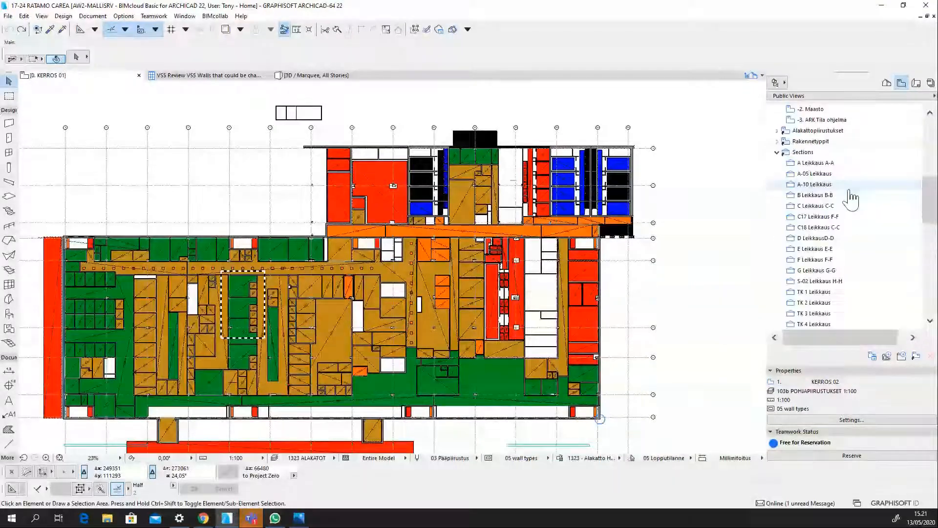
scroll(851, 198, "down", 4)
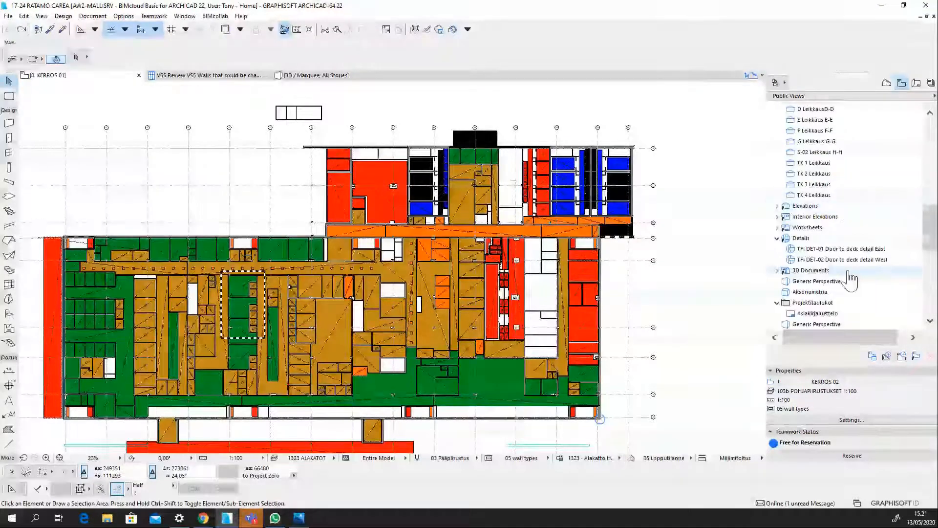
scroll(850, 279, "up", 3)
scroll(858, 254, "up", 6)
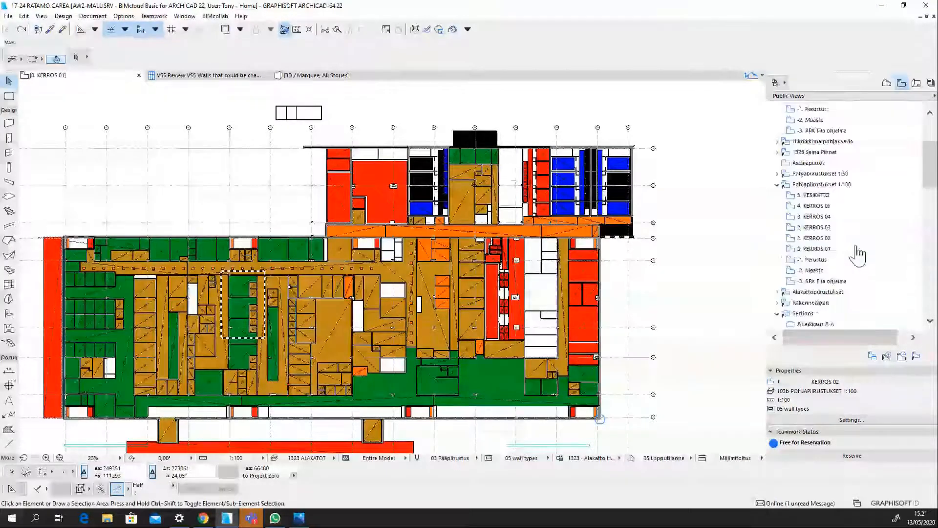
scroll(859, 254, "up", 2)
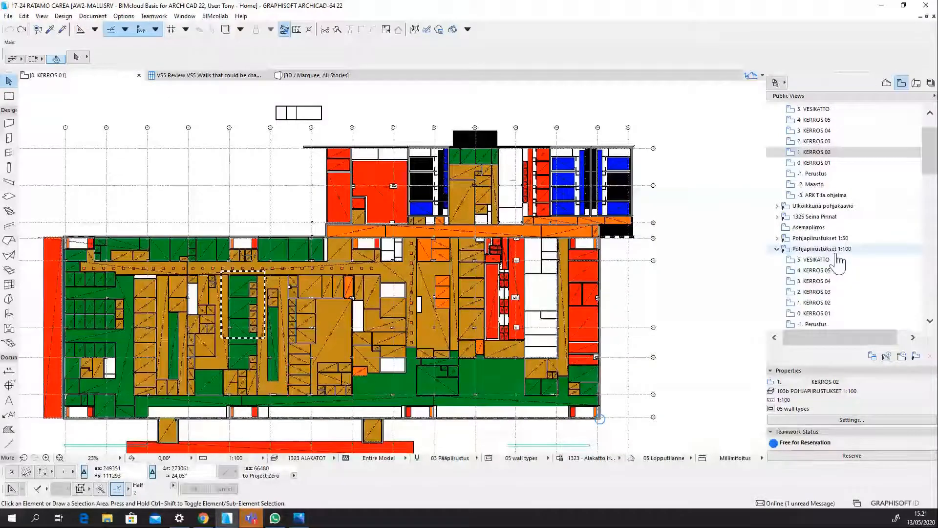
left_click(814, 260)
double_click(812, 259)
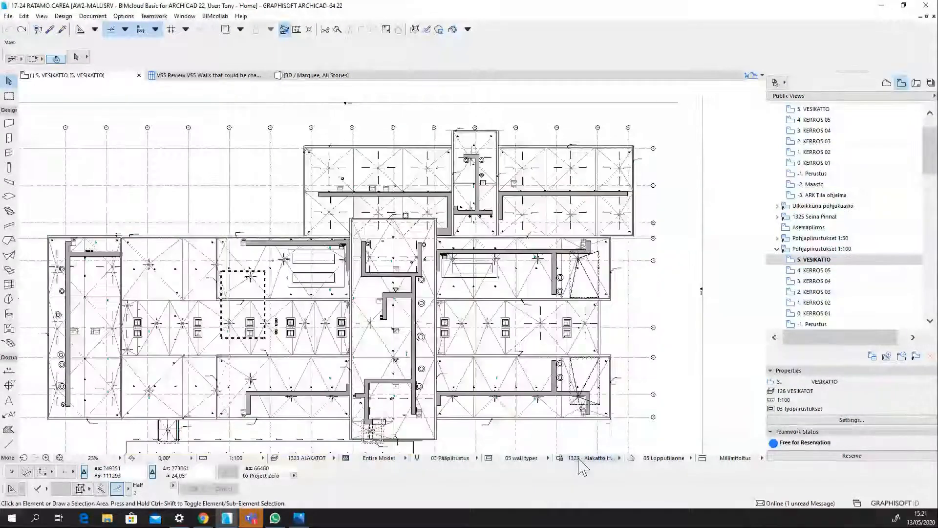
- Apply the Roof pitch less than 1:60 graphic override combination to the roof plan
left_click(581, 459)
scroll(637, 392, "down", 3)
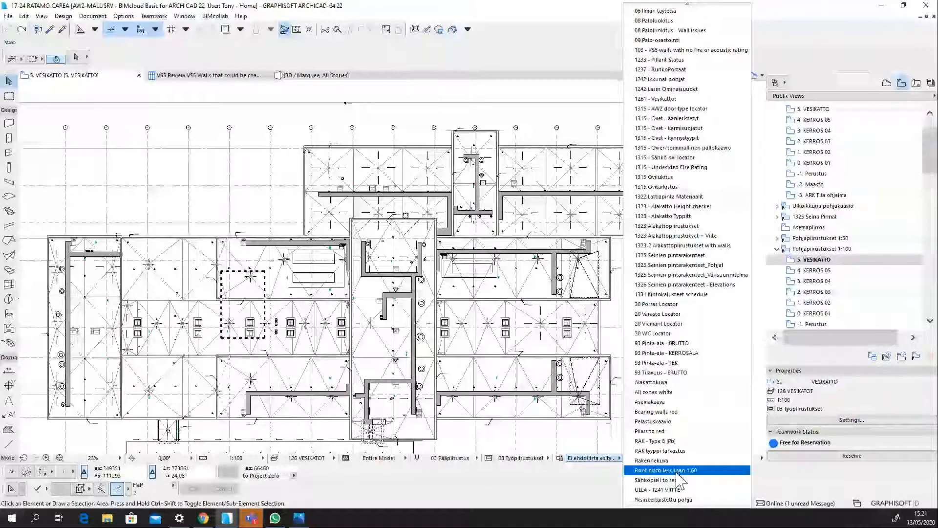
left_click(640, 470)
- Review the roof pitch and layer criteria of the Roof pitch < 1:60 override rule, and close its settings
left_click(559, 458)
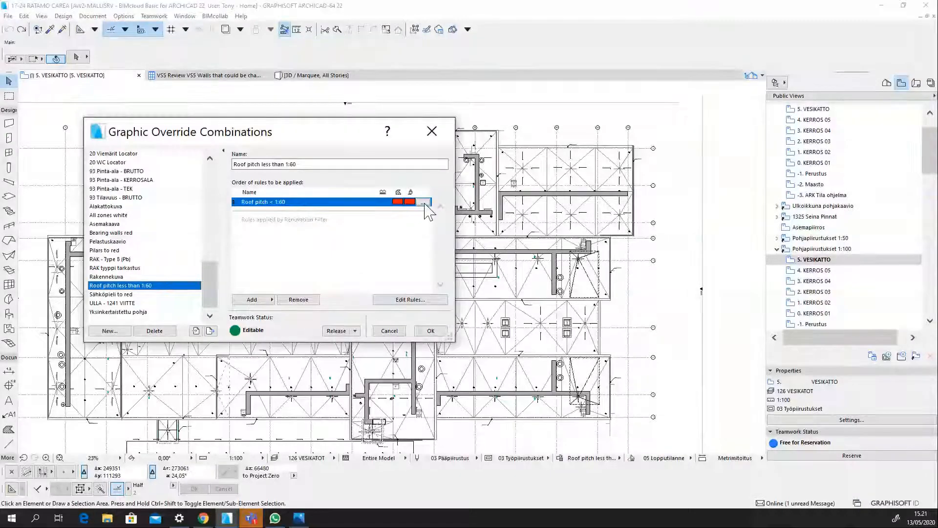
left_click(423, 202)
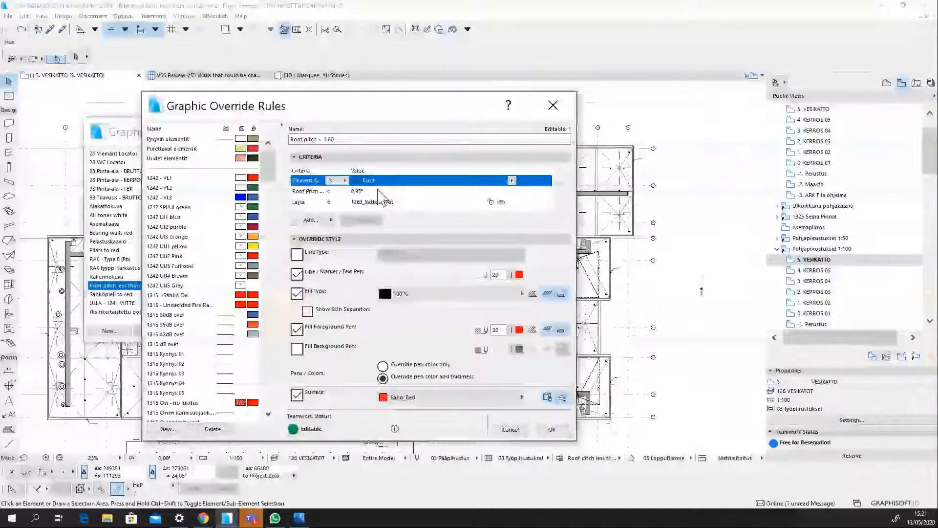
left_click(423, 203)
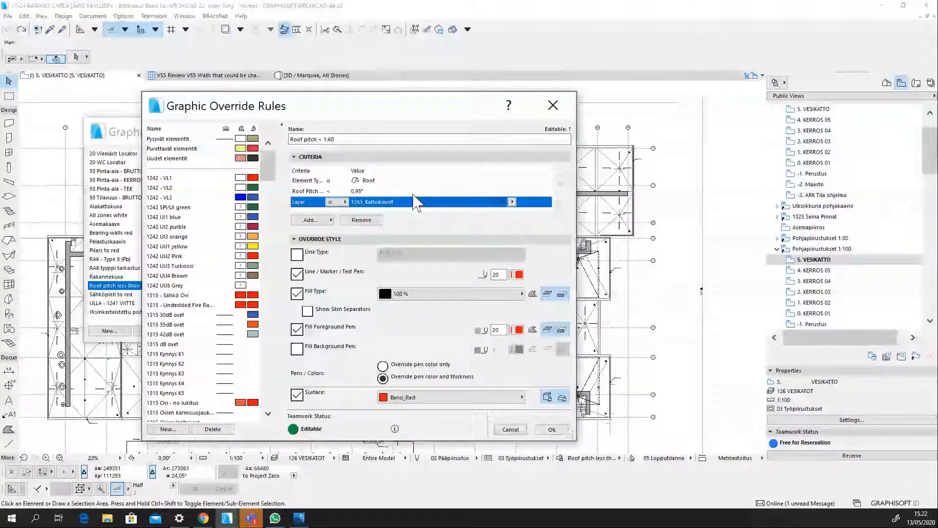
left_click(552, 429)
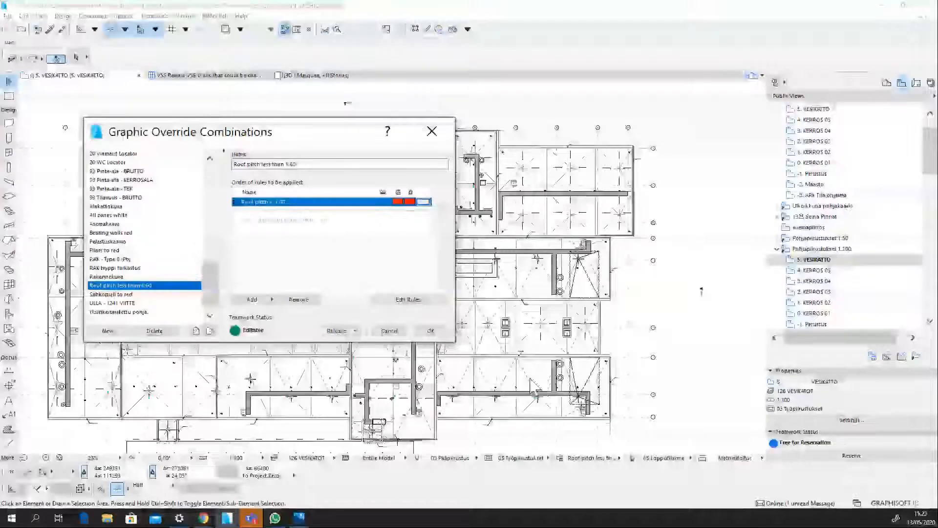
left_click(431, 331)
scroll(325, 280, "up", 4)
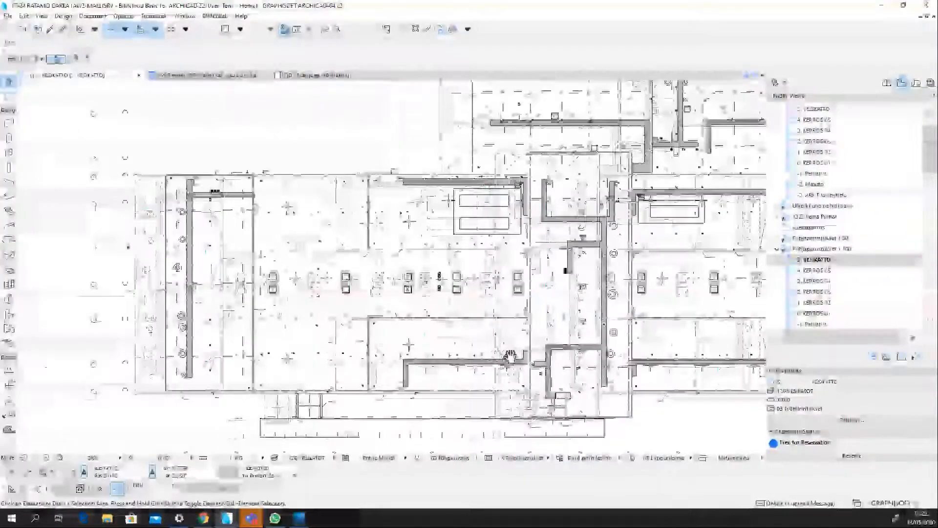
- Set the pitch of the triangular roof plane between the skylights on the 5. VESIKATTO plan to 0.5°
scroll(325, 279, "up", 3)
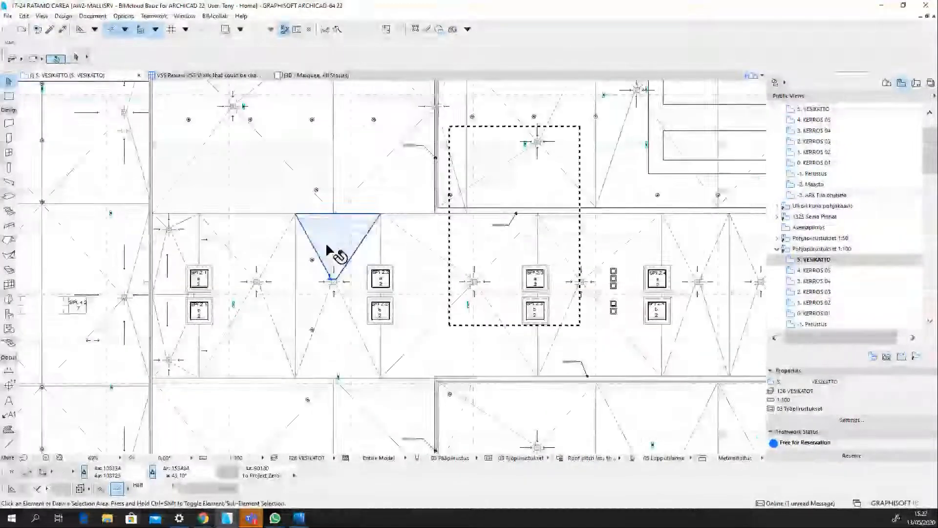
left_click(327, 246)
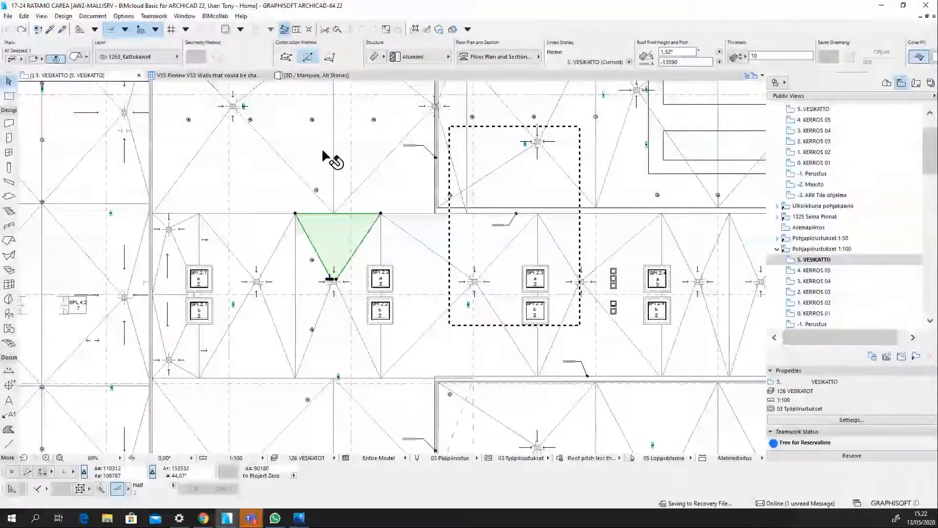
left_click(680, 51)
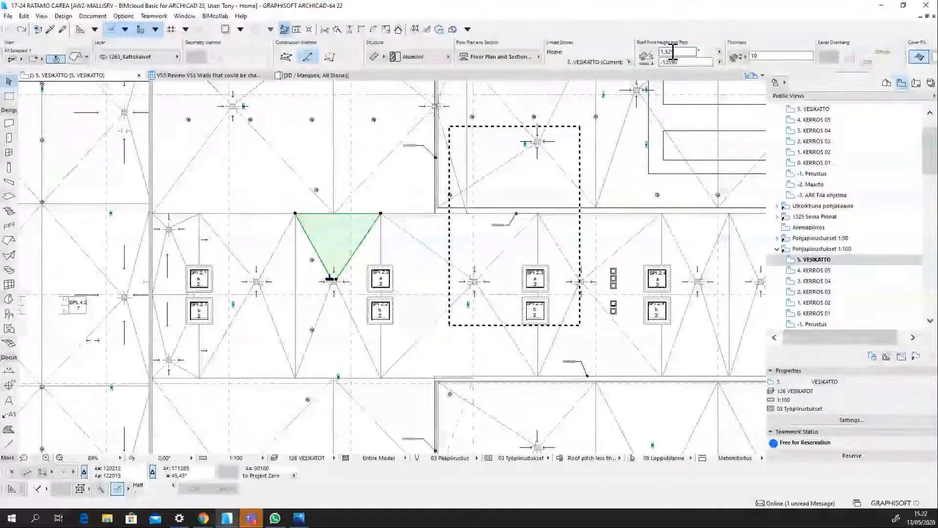
type(",5")
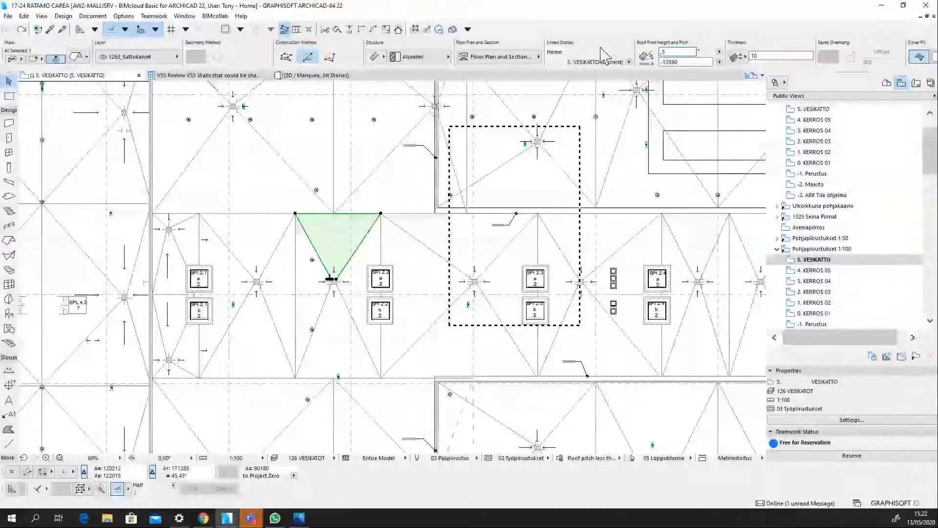
key("Return")
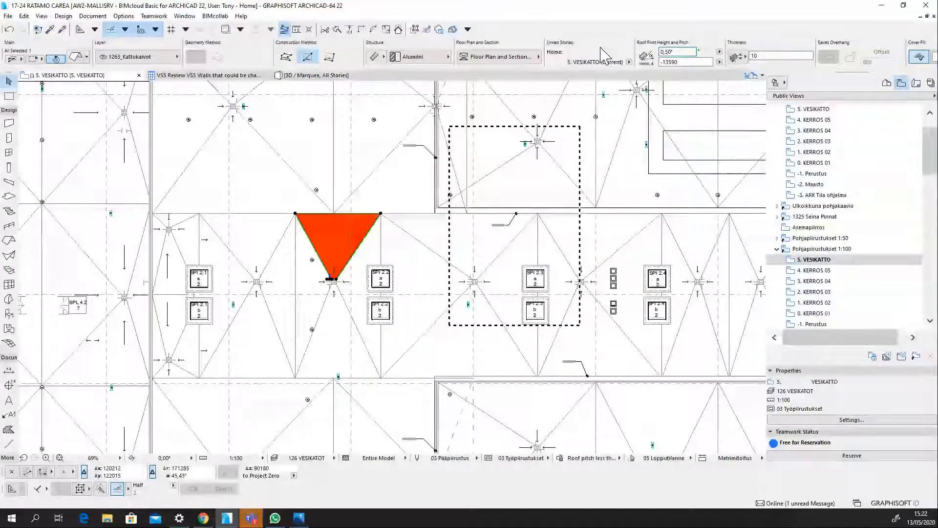
- Enclose the roof area around the recoloured triangle in a marquee and examine it from above in 3D
scroll(449, 232, "down", 3)
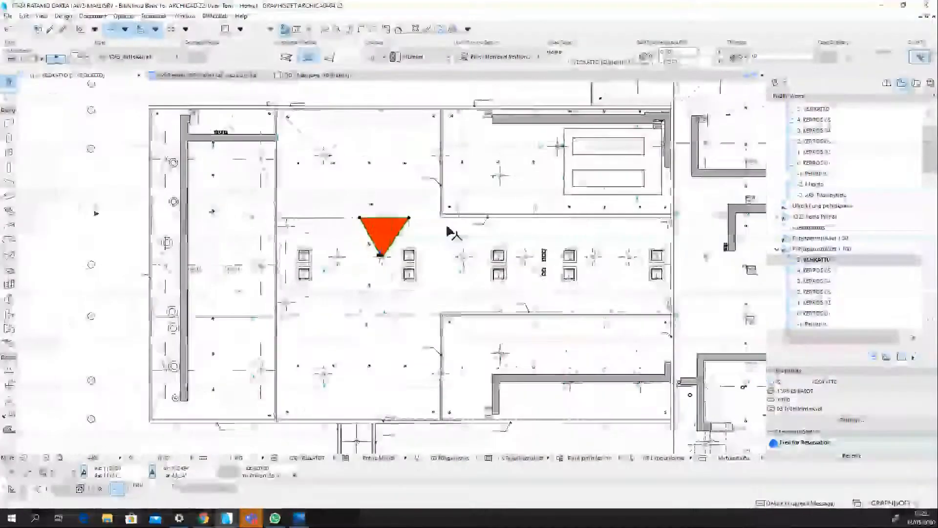
scroll(447, 227, "down", 3)
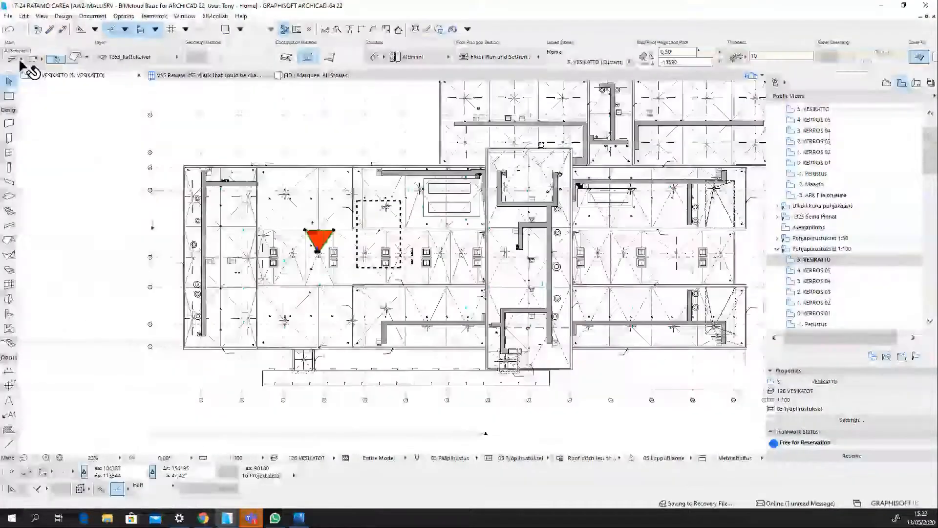
left_click(9, 96)
left_click_drag(269, 193, 373, 323)
key("F5")
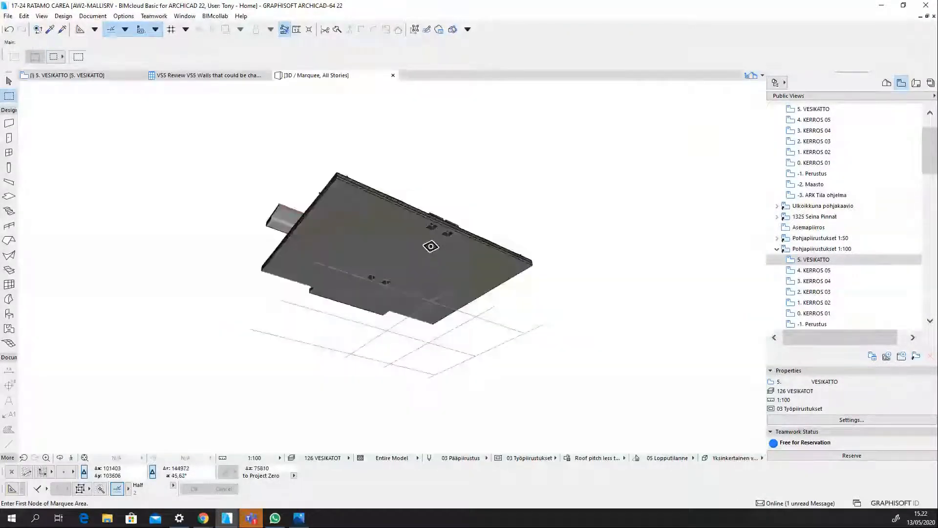
middle_click_drag(431, 246, 418, 254, "shift")
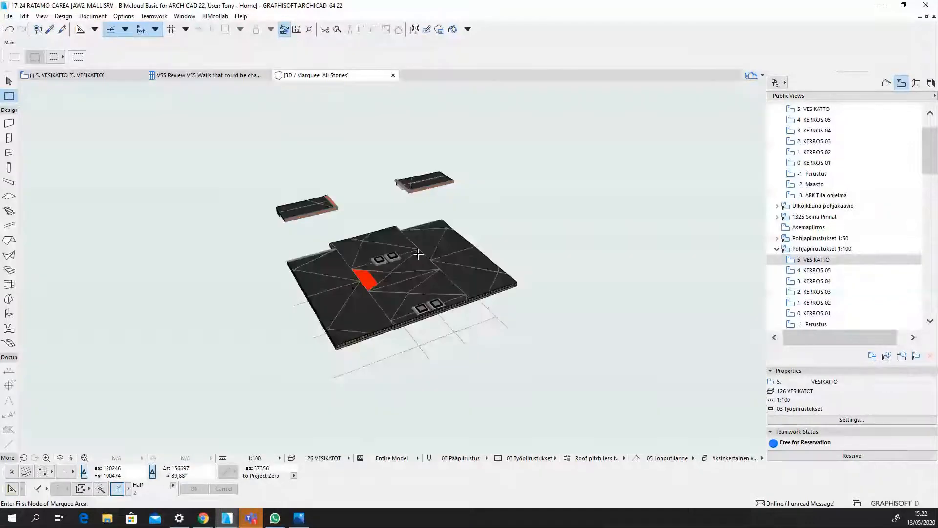
scroll(418, 254, "up", 5)
scroll(306, 297, "up", 3)
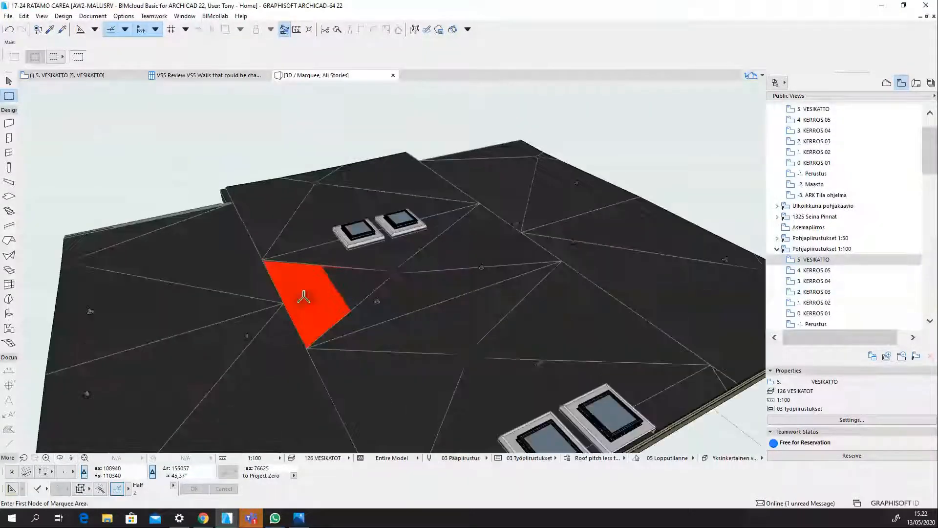
middle_click_drag(331, 301, 129, 57, "shift")
- Undo the roof pitch change, and inspect the roof area around the triangle in 3D through a new marquee
left_click(9, 29)
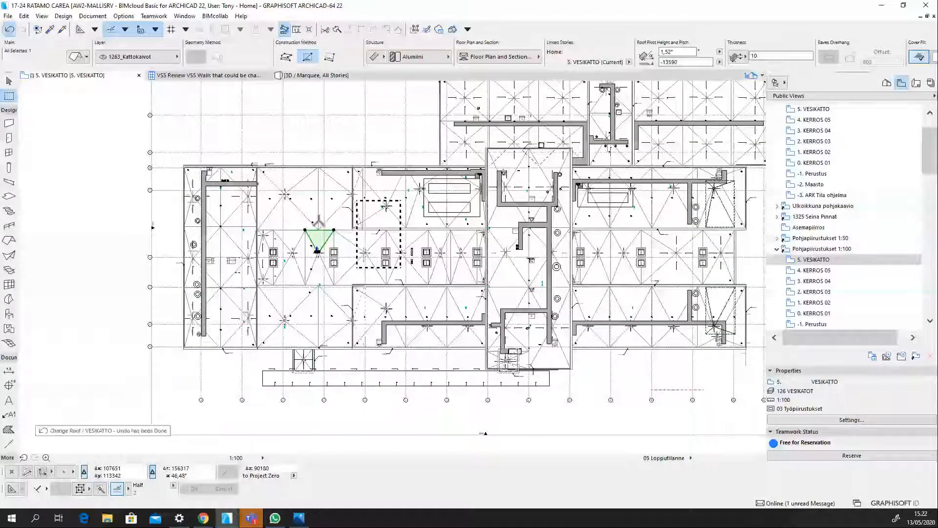
left_click_drag(270, 198, 359, 285)
key("F5")
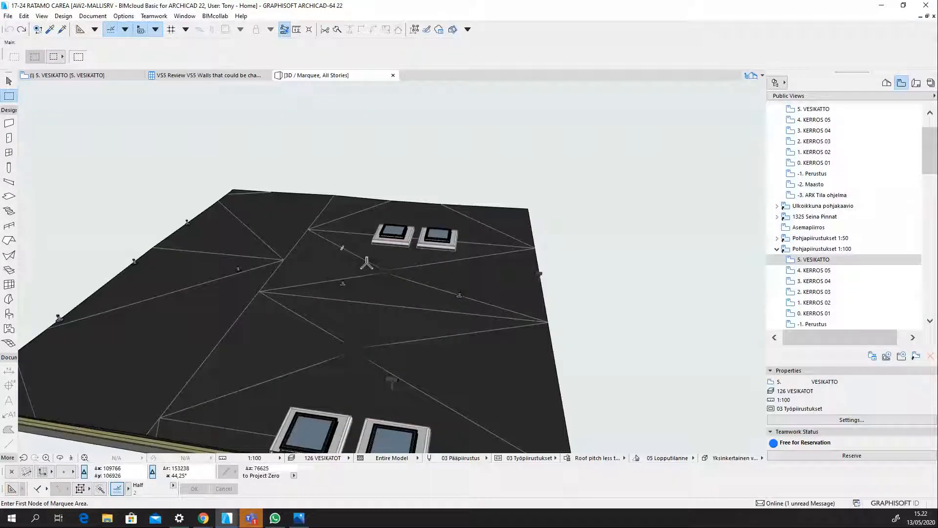
middle_click_drag(367, 263, 370, 300, "shift")
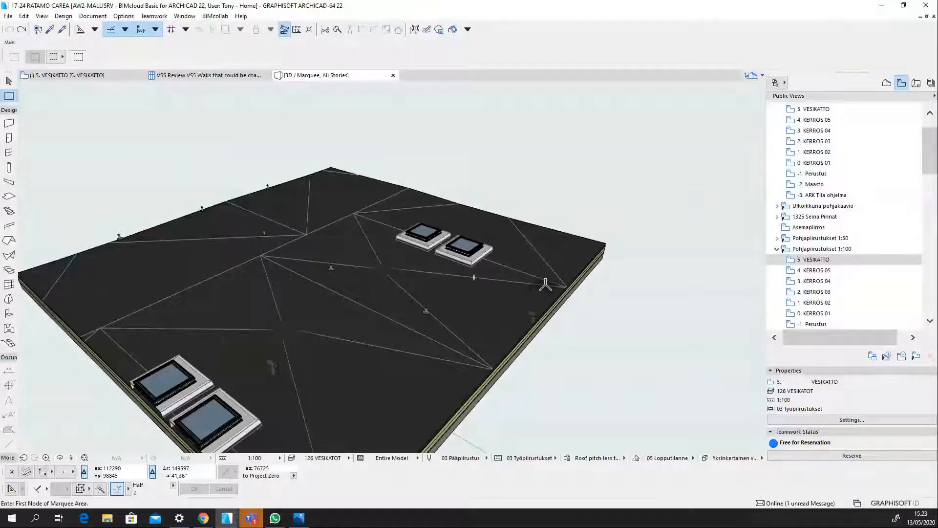
scroll(715, 255, "down", 3)
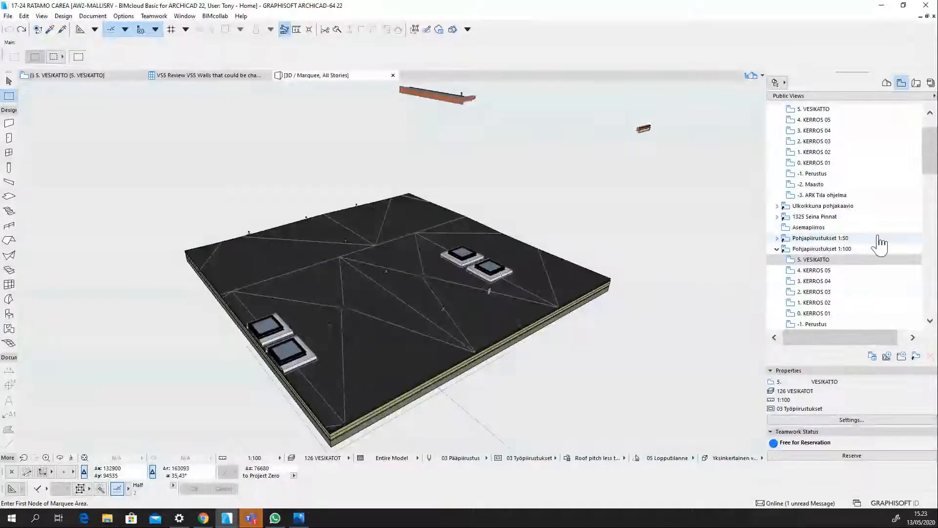
- Open the 1. KERROS 02 plan from the 1325 Seina Pinnat views, and replace it with the 1. KERROS 02 wall types plan
left_click(777, 217)
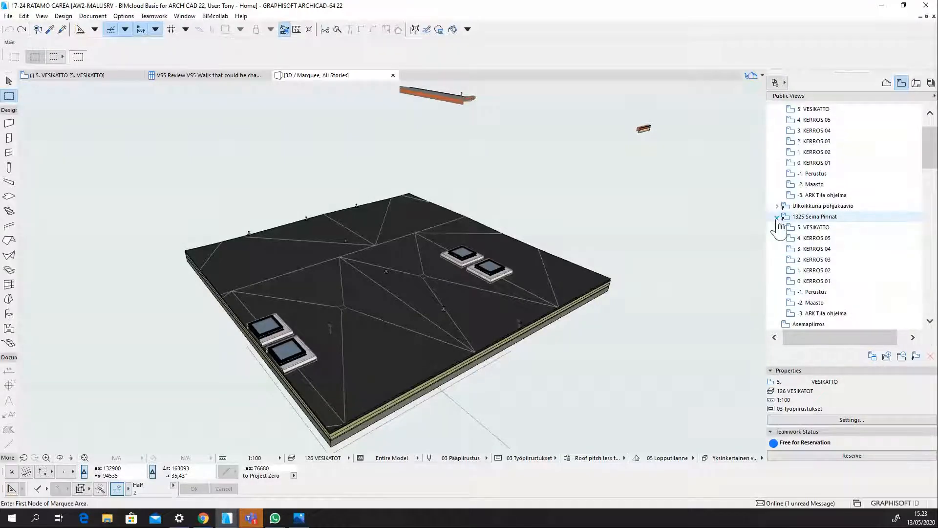
double_click(822, 270)
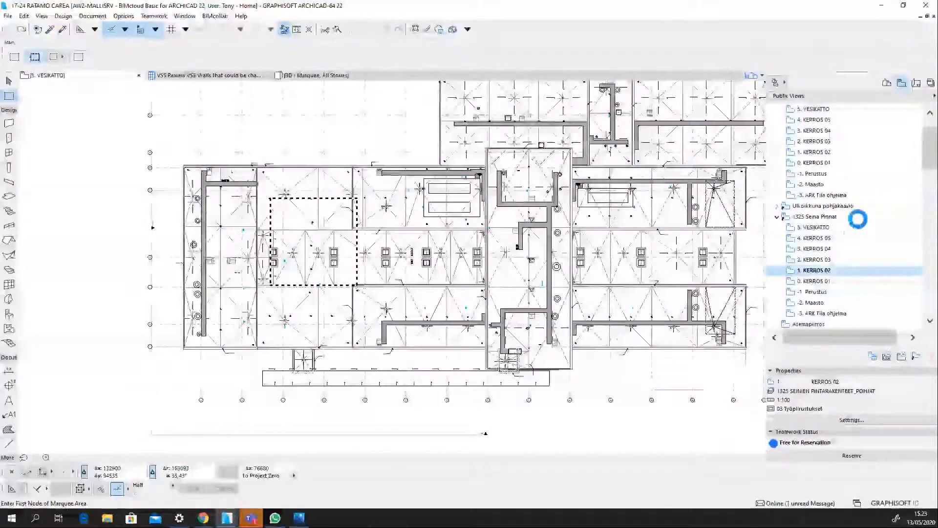
double_click(810, 153)
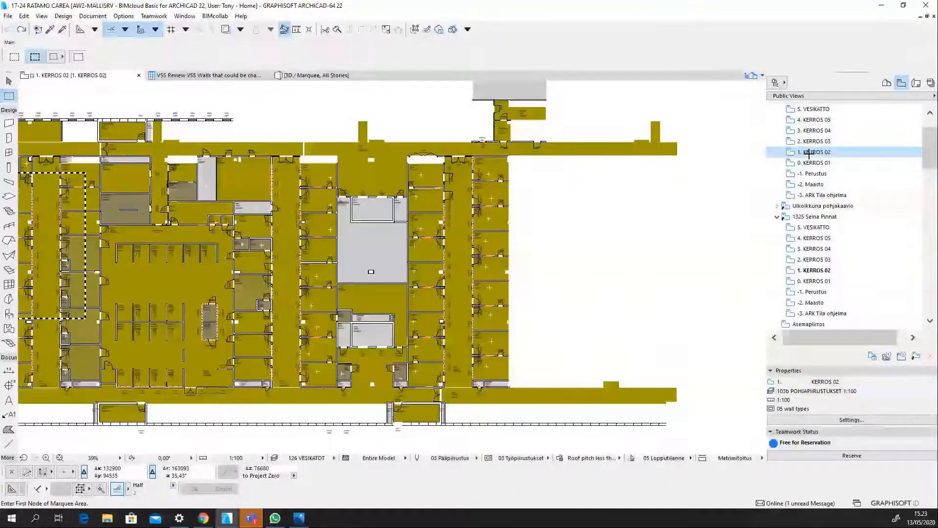
left_click(814, 152)
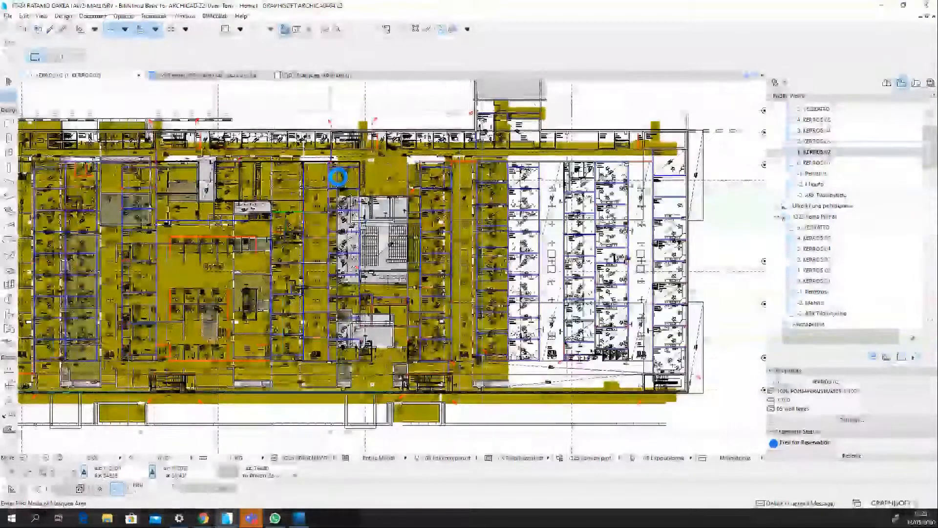
- Select the vast.esh zone 2.082 on the KERROS 02 plan and open its selection settings
scroll(375, 172, "up", 3)
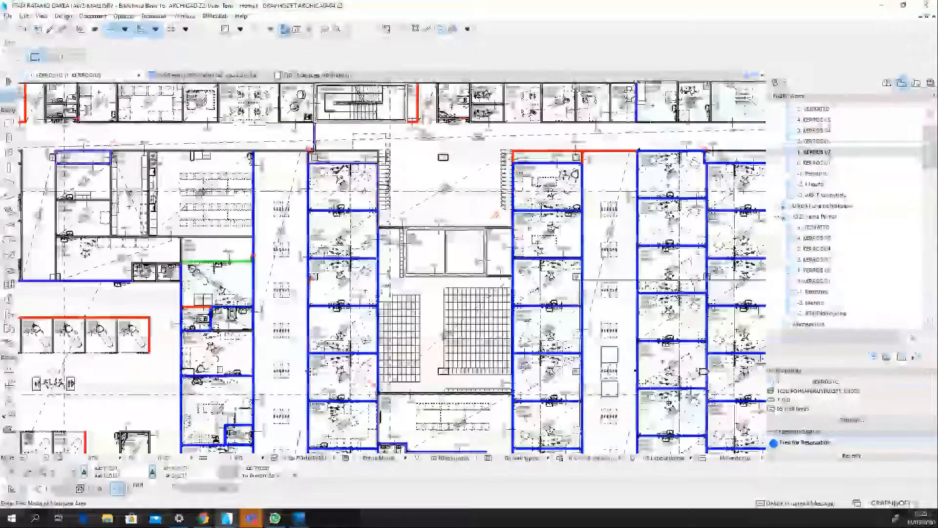
scroll(310, 165, "up", 8)
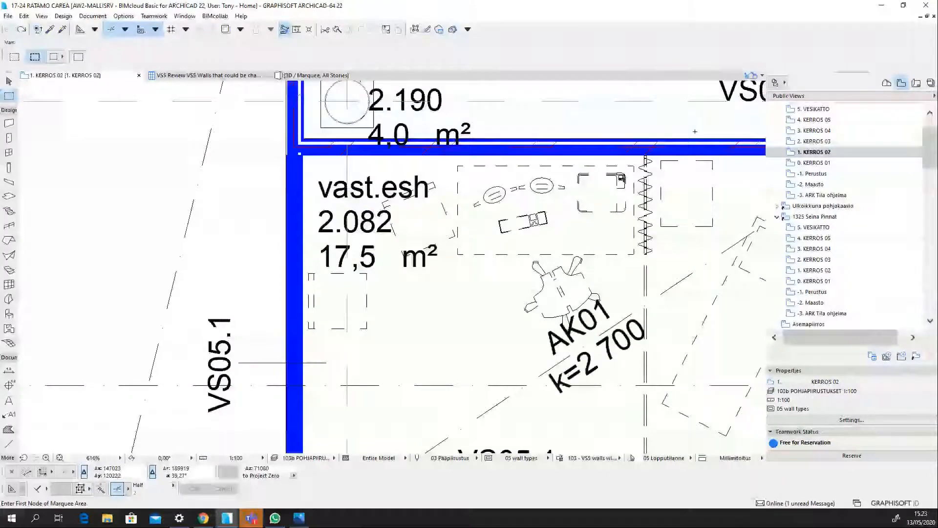
left_click(9, 329)
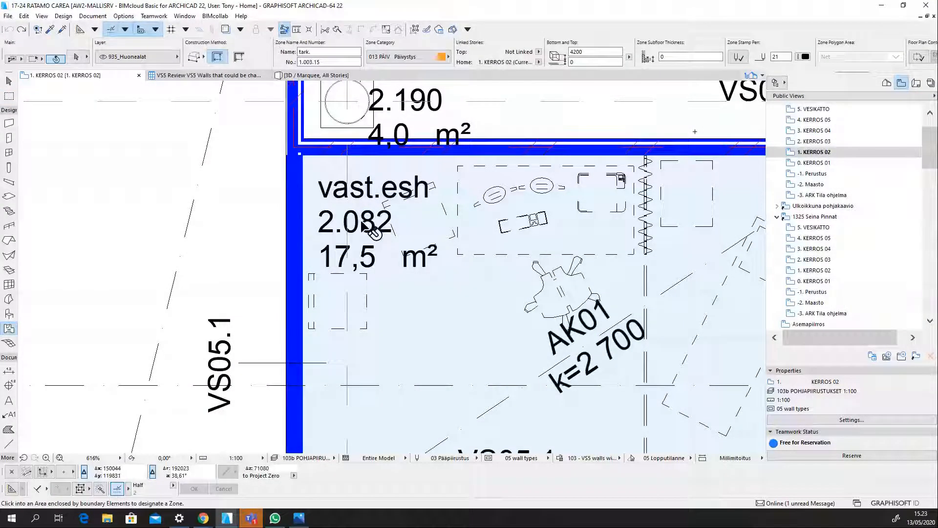
left_click(316, 163)
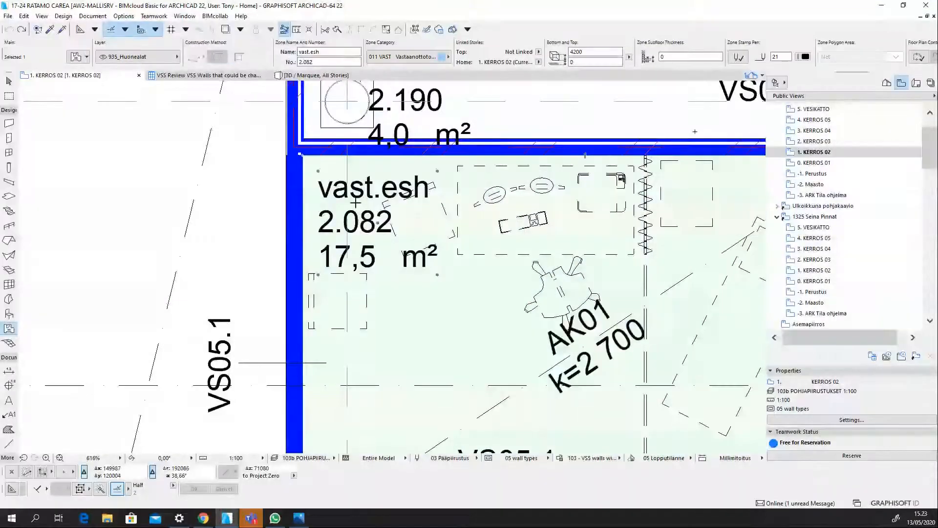
scroll(355, 202, "down", 4)
key("ctrl+t")
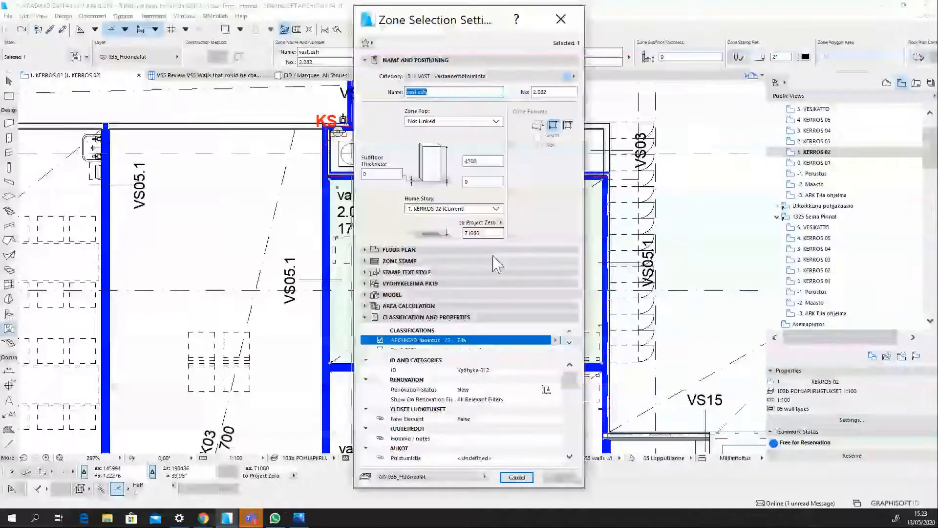
- Review the zone's properties and the list of floor surface materials under PINNAT, and close its settings
scroll(508, 421, "down", 3)
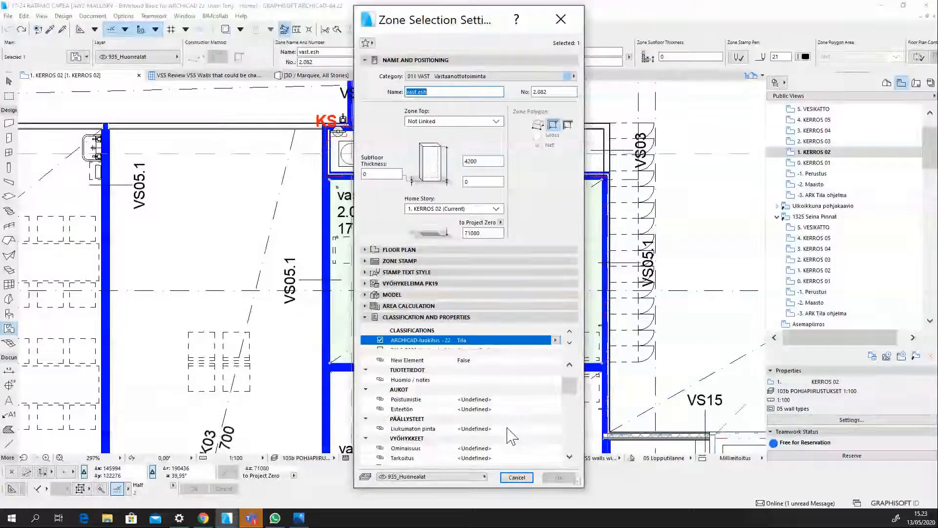
scroll(512, 436, "down", 3)
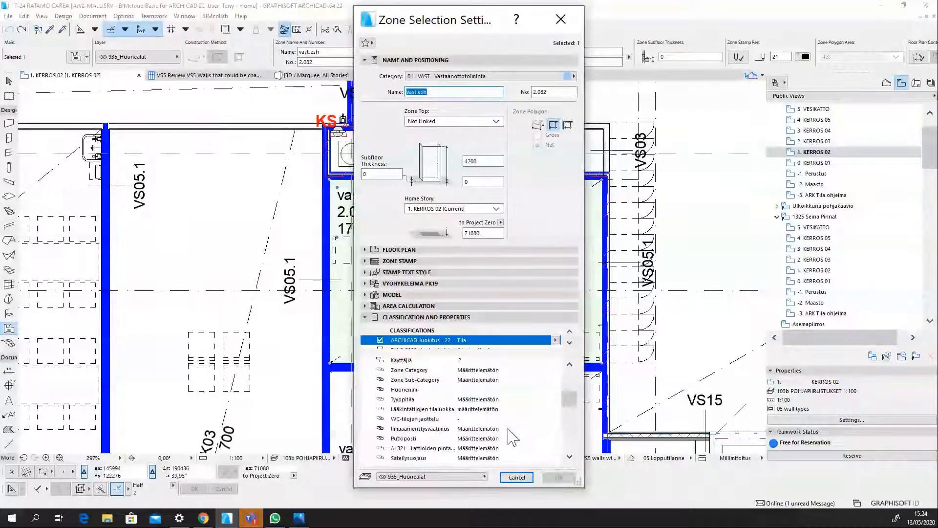
scroll(508, 432, "down", 4)
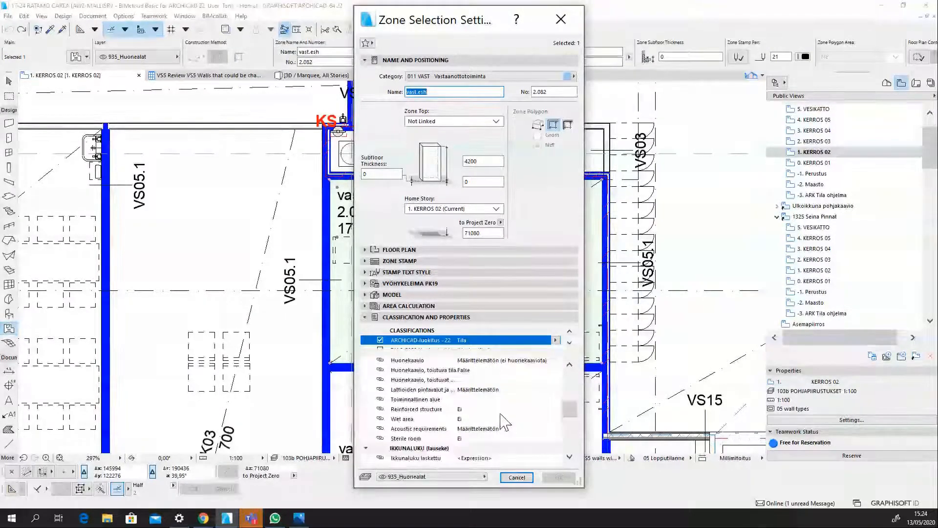
scroll(505, 424, "down", 3)
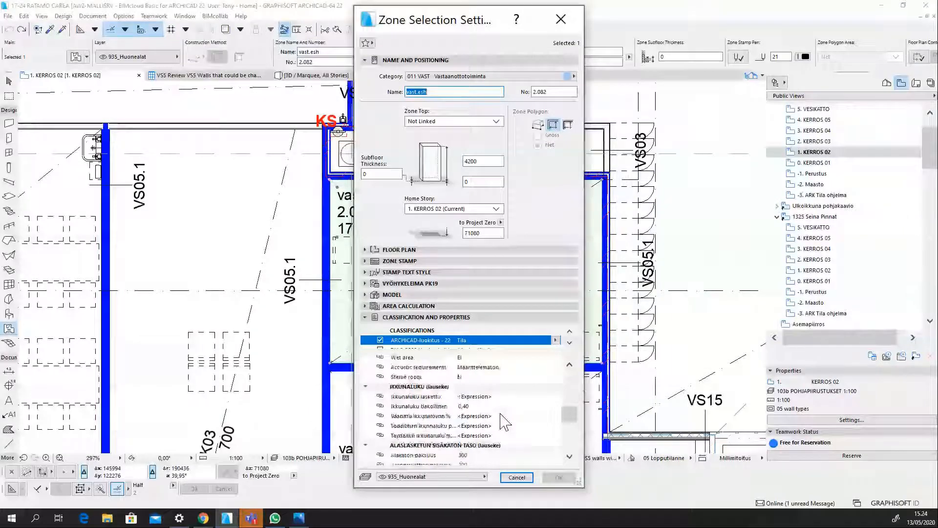
scroll(505, 421, "down", 4)
scroll(502, 419, "down", 1)
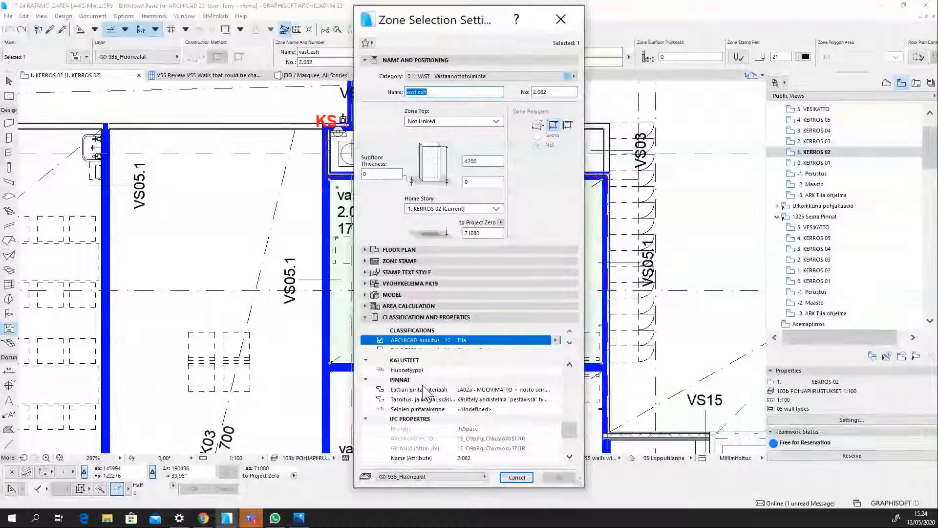
left_click(489, 391)
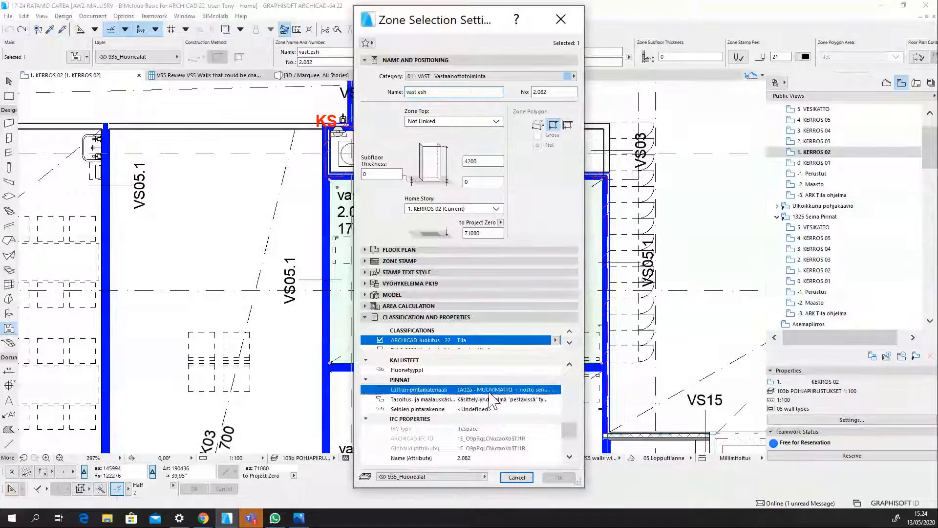
left_click(556, 389)
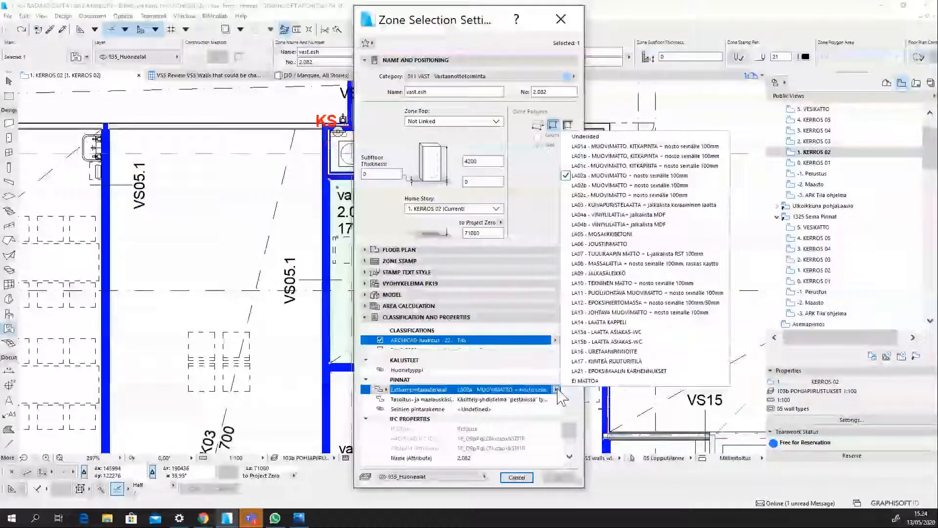
left_click(557, 389)
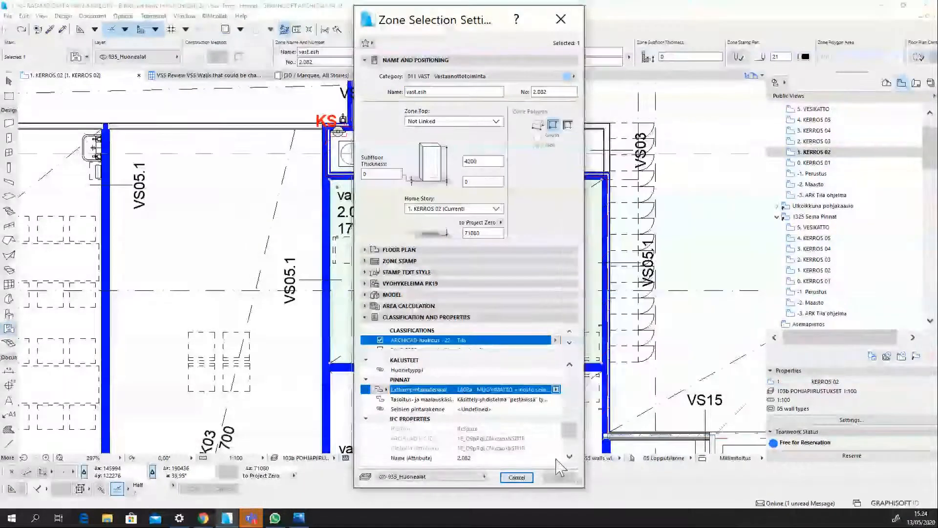
left_click(562, 478)
- Apply the 1325 Seinien pintarakenteet graphic override combination to the 1. KERROS 02 plan
scroll(519, 168, "down", 8)
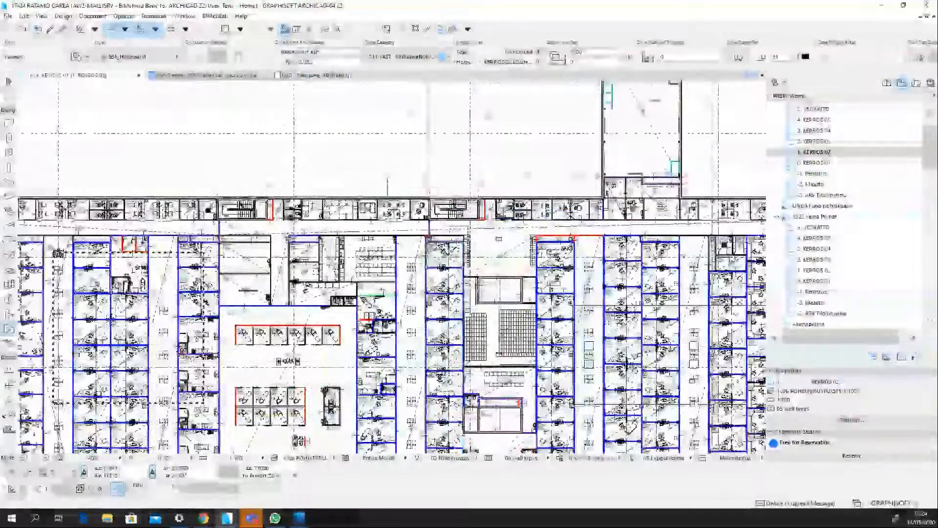
left_click(592, 458)
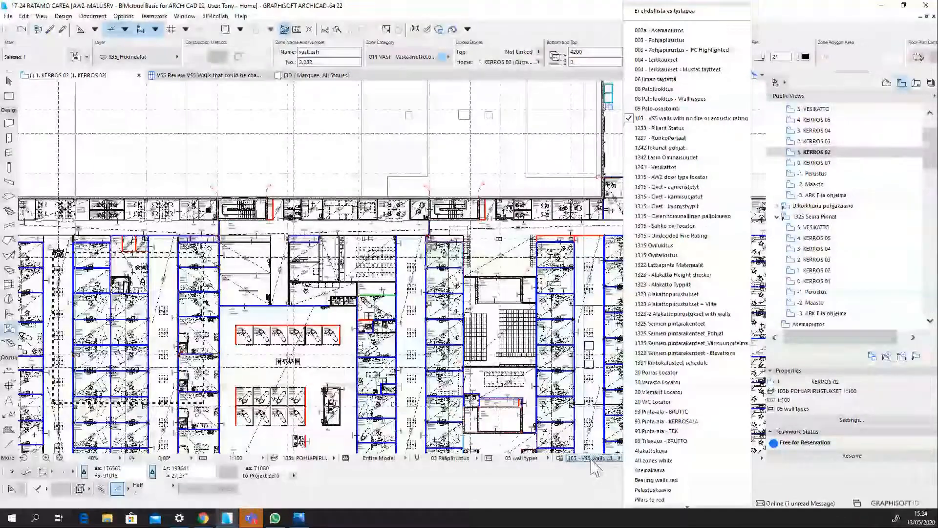
left_click(669, 323)
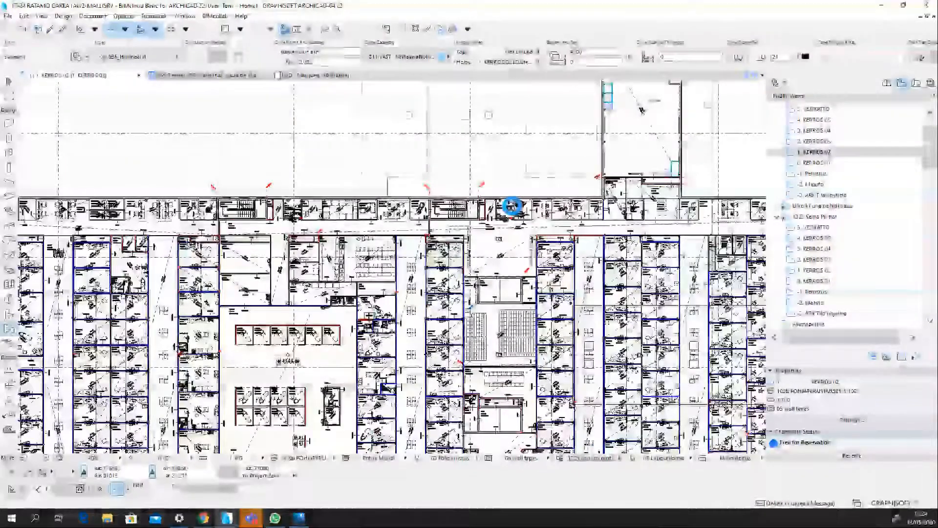
scroll(538, 255, "down", 3)
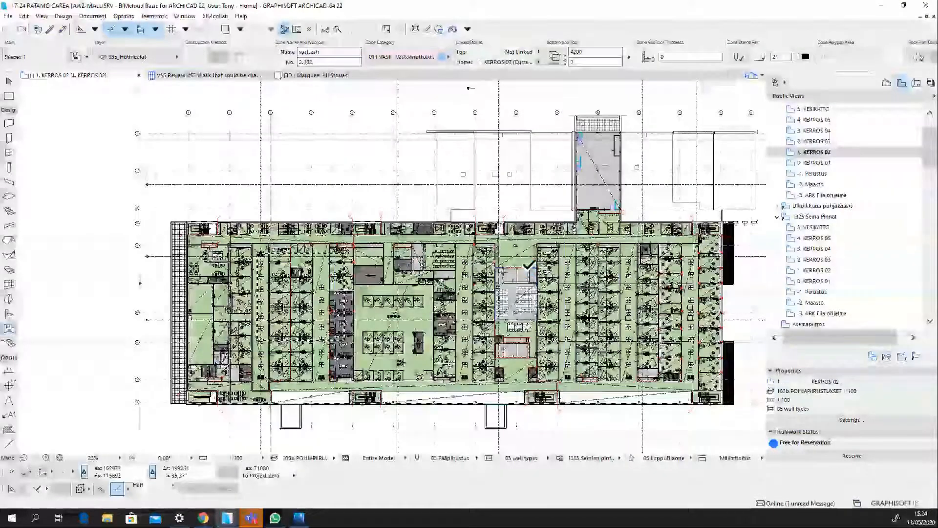
- Apply the 1322 Lattiapinta Materiaalit graphic override combination to the KERROS 02 plan to colour the zones by floor material
left_click(606, 458)
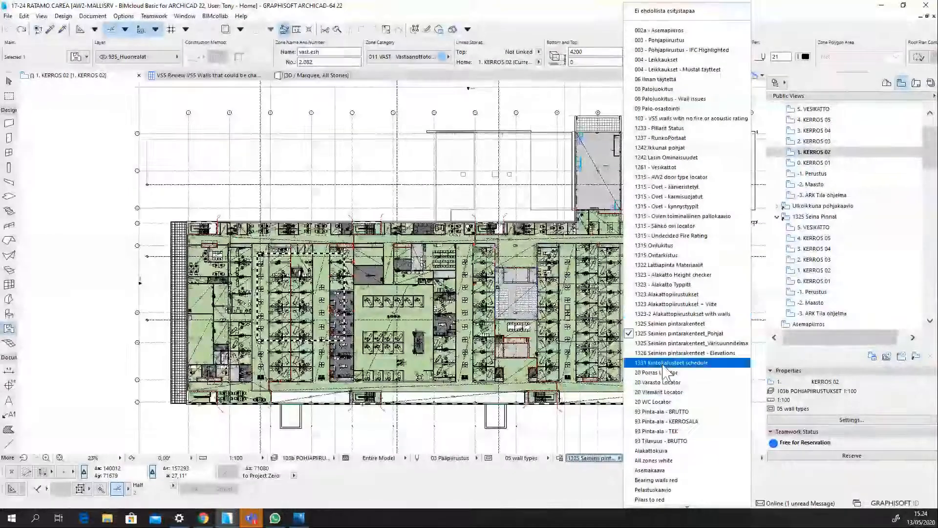
left_click(664, 363)
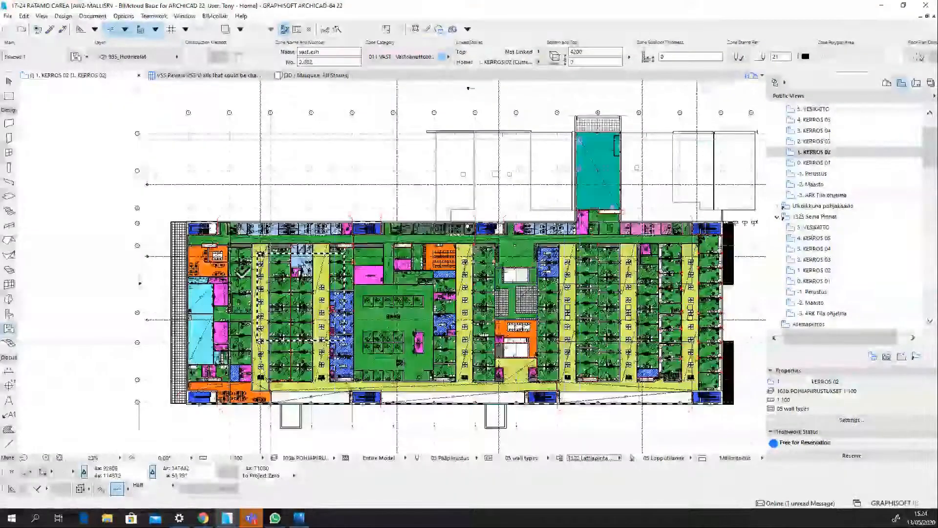
scroll(279, 289, "up", 1)
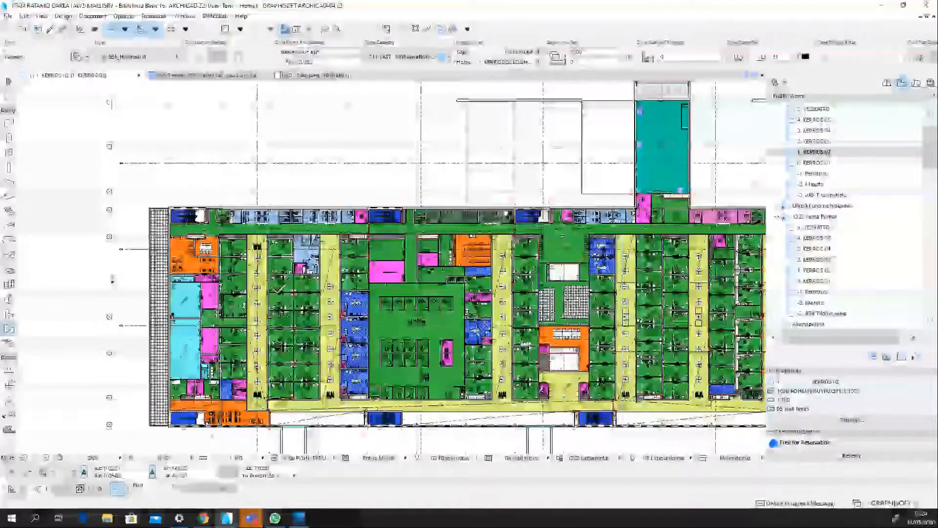
scroll(316, 293, "up", 1)
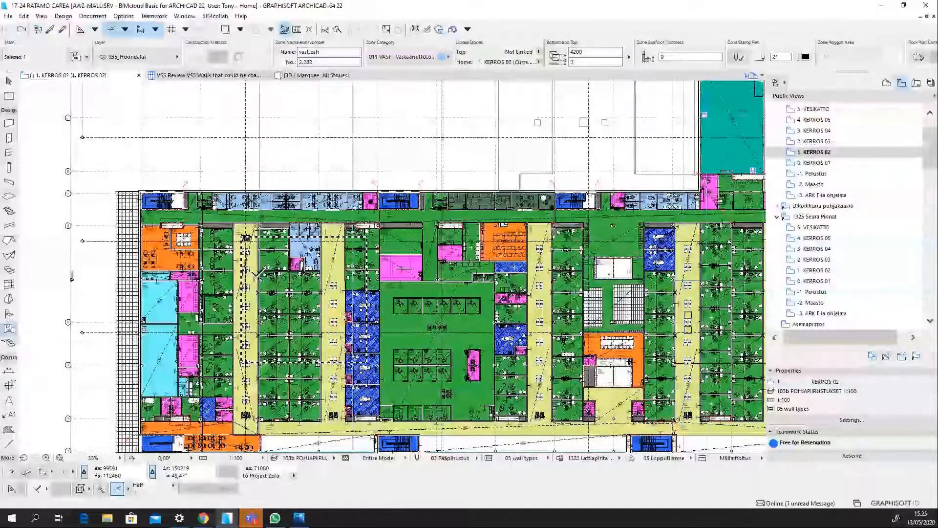
scroll(704, 218, "up", 3)
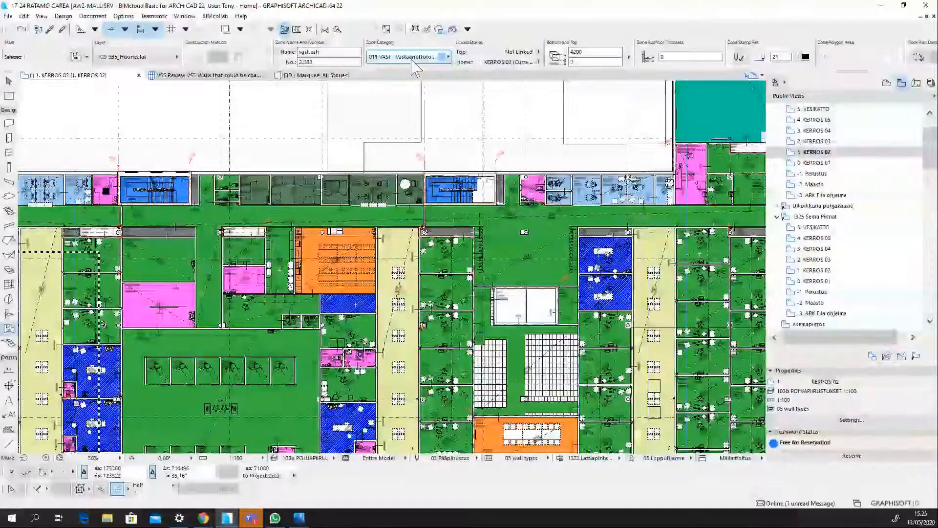
- Review the zone categories available for the selected vast.esh zone, keep 011 VAST Vastaanottotoiminta, and deselect the zone
left_click(412, 57)
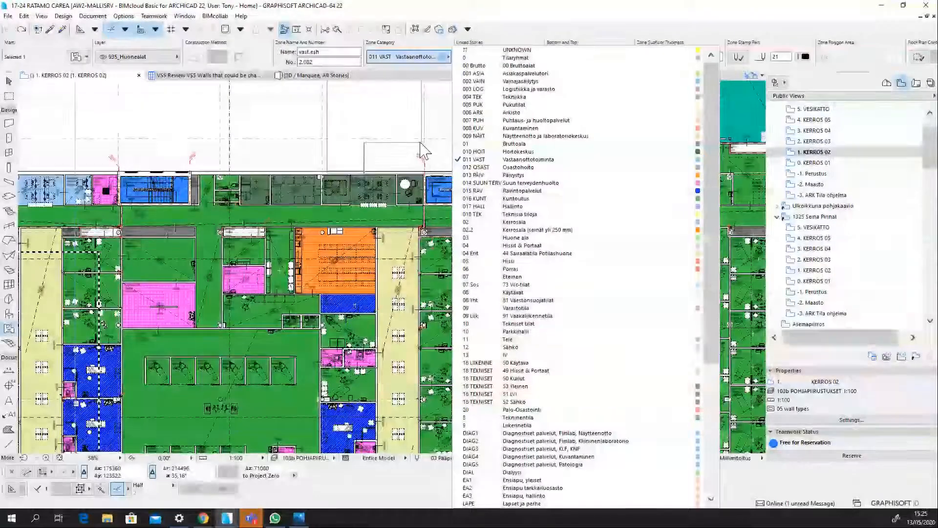
left_click(505, 160)
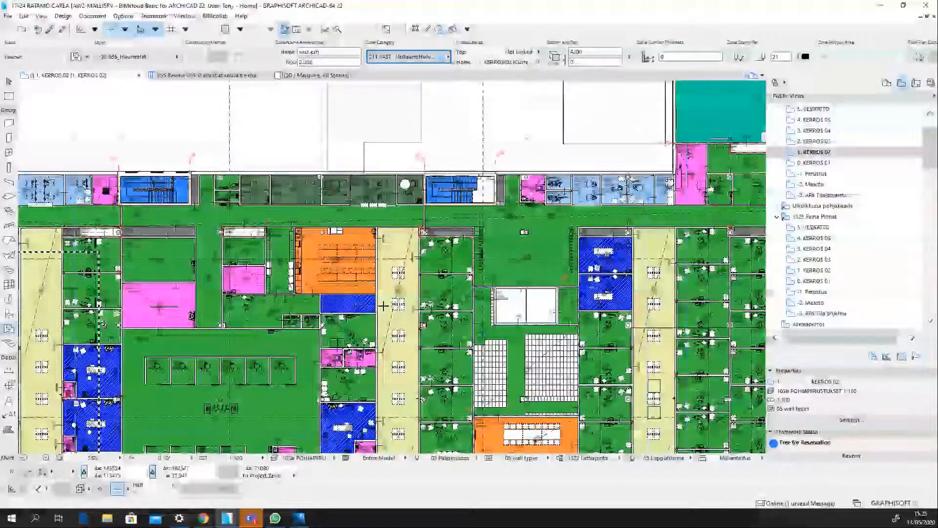
key("Escape")
scroll(500, 173, "down", 4)
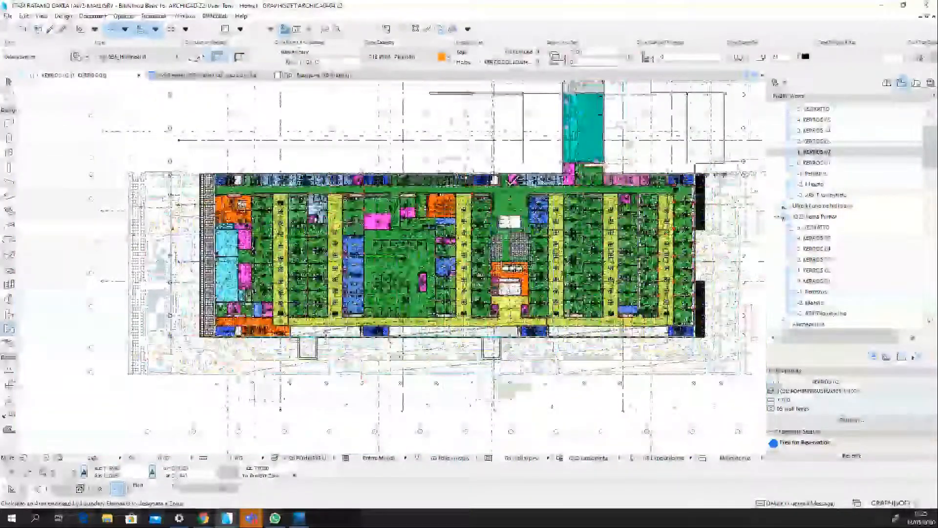
scroll(510, 182, "up", 1)
middle_click_drag(510, 182, 392, 223)
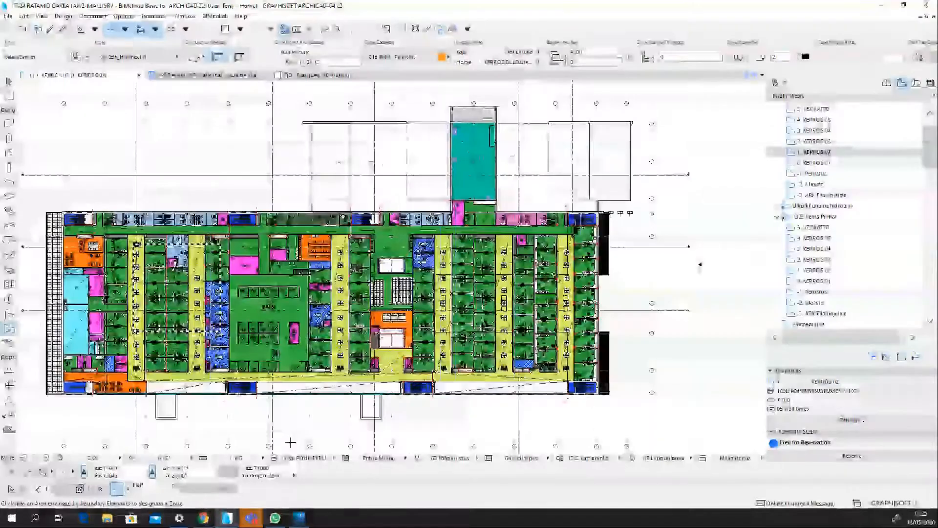
- Switch to the Planssit project window and open the RA-00-1-ARK-A37-1322-01 Lattian pintarakenteet layout from the layout book
mouse_move(227, 518)
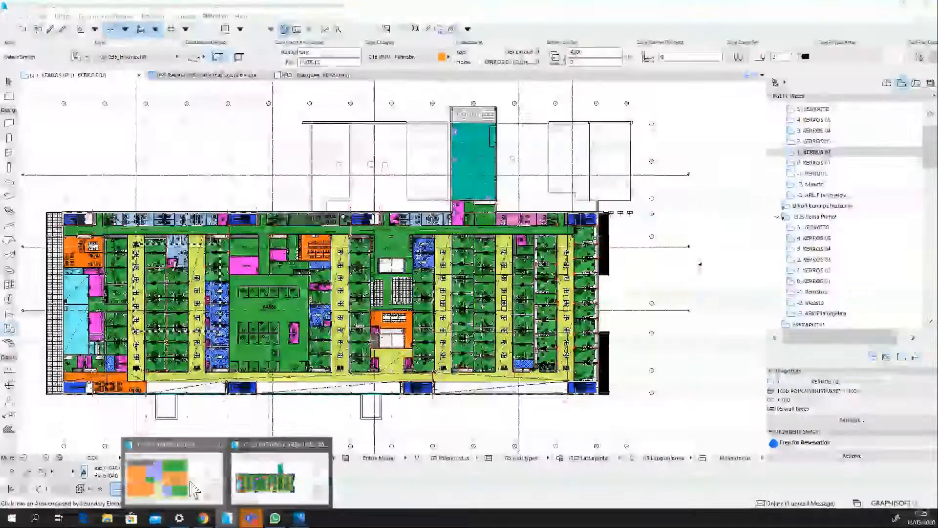
left_click(191, 483)
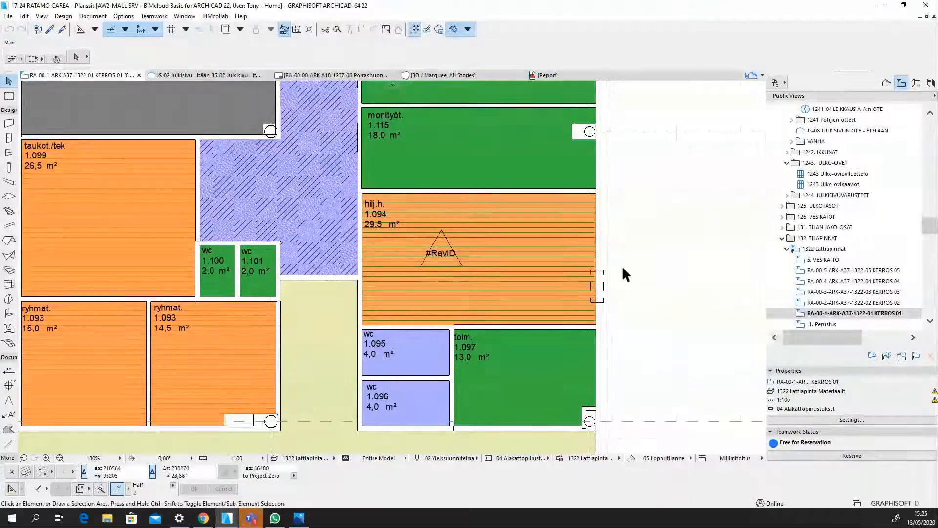
left_click(917, 83)
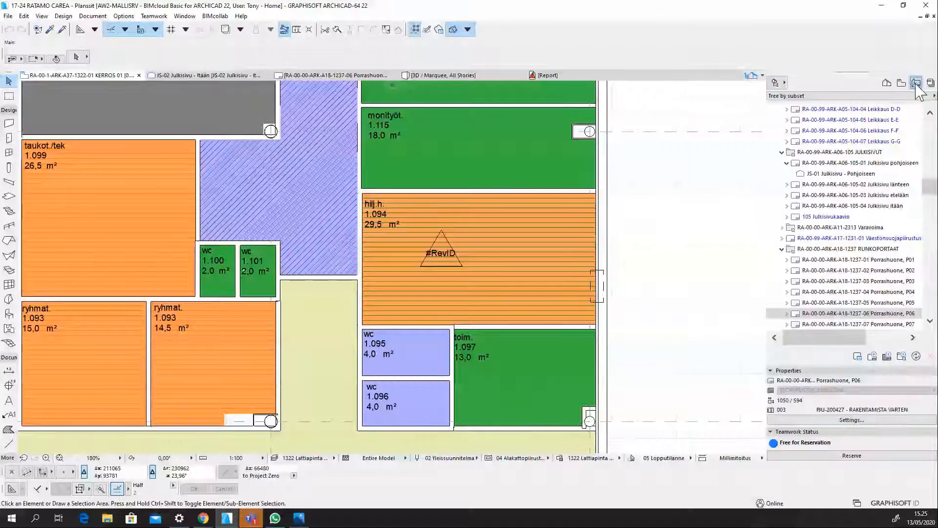
left_click_drag(930, 189, 933, 210)
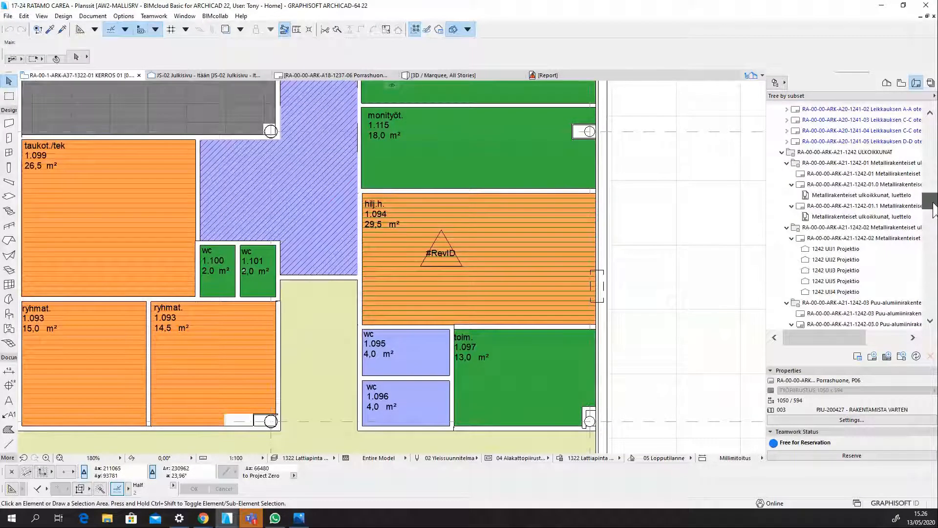
left_click_drag(933, 207, 930, 243)
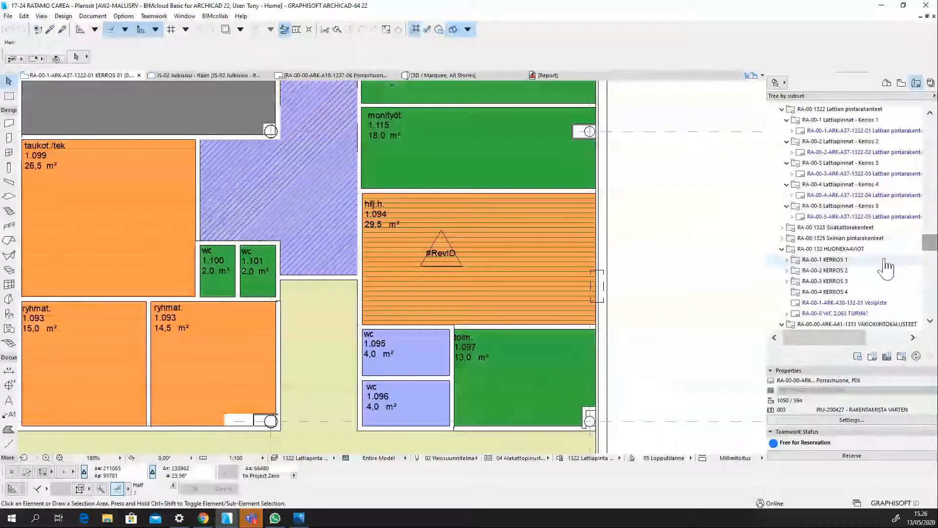
left_click(853, 131)
double_click(851, 132)
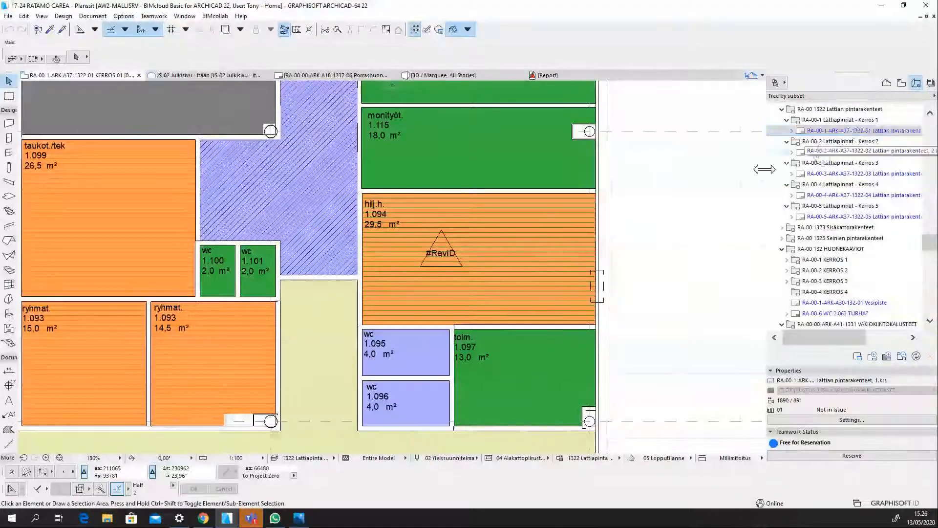
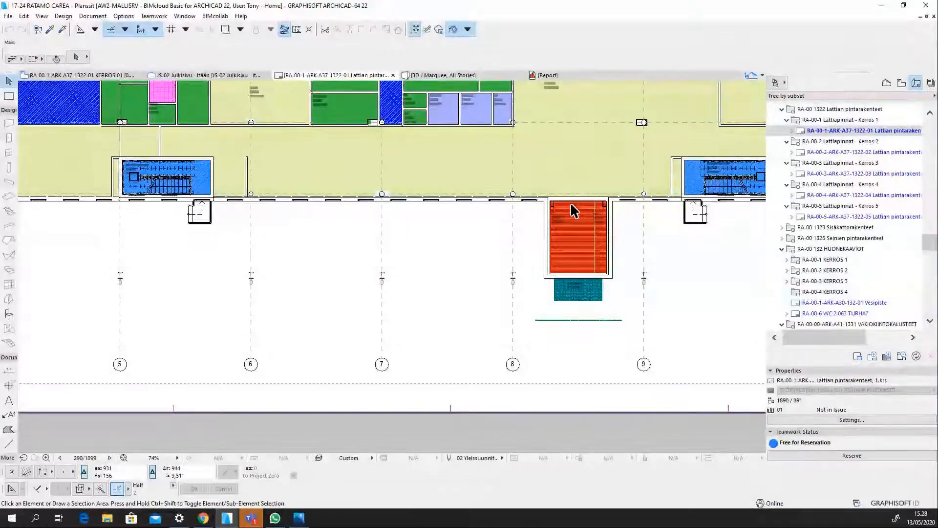
- Examine the 1322 LATTIAPINNAT SELITE legend of floor material colours on the open layout
scroll(567, 198, "down", 3)
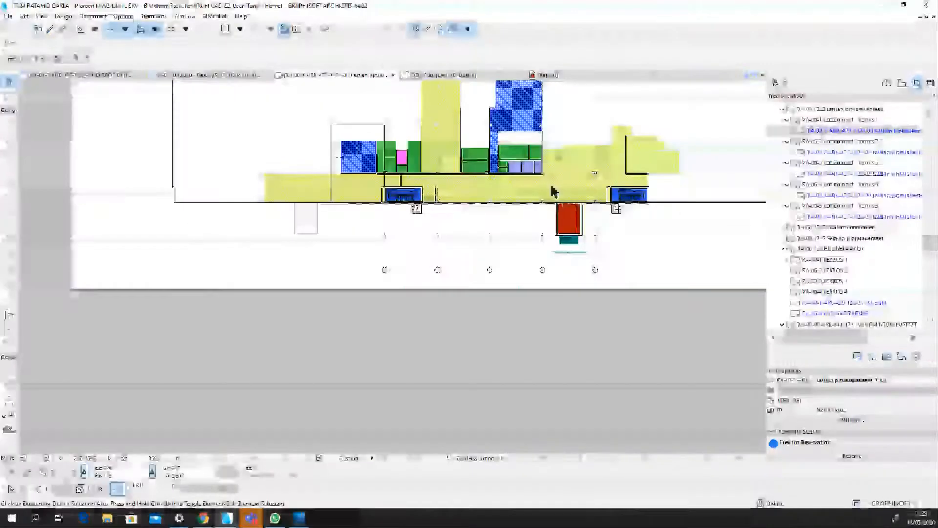
middle_click_drag(555, 190, 143, 363)
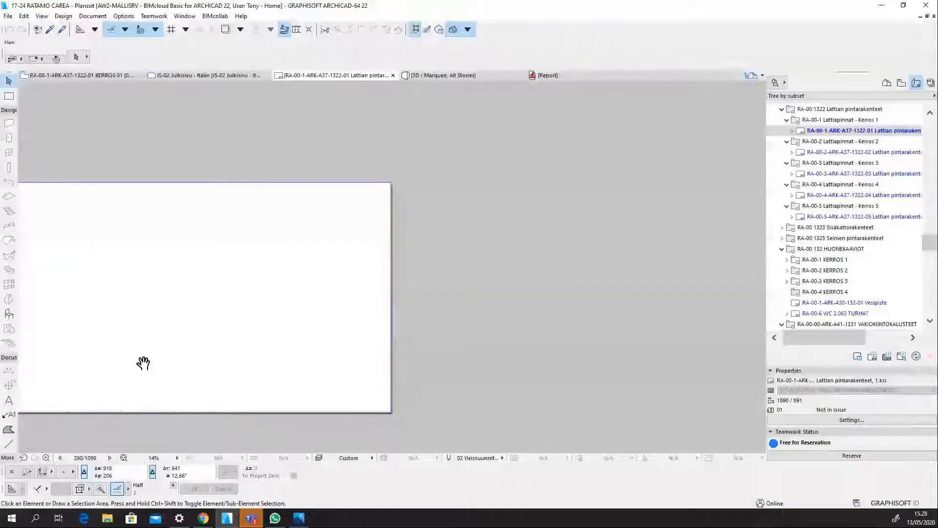
scroll(318, 249, "up", 1)
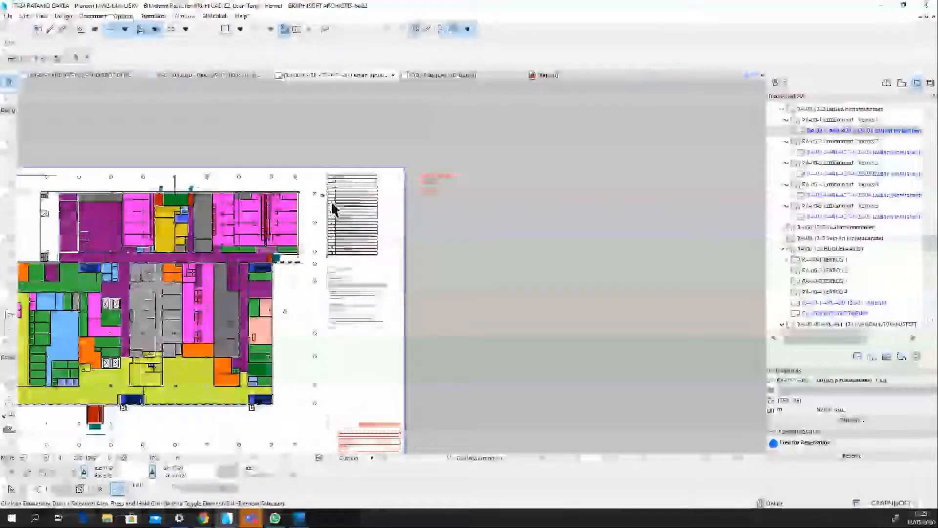
scroll(331, 201, "up", 4)
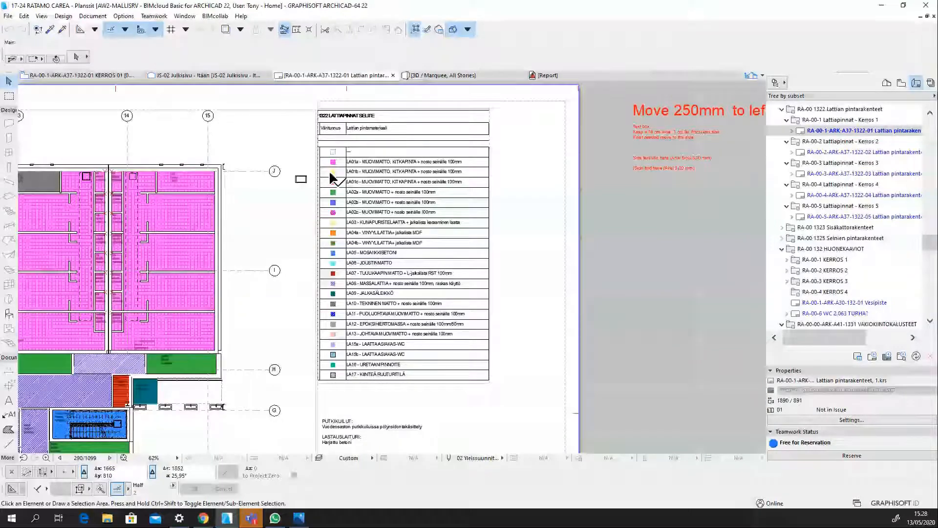
scroll(330, 177, "up", 2)
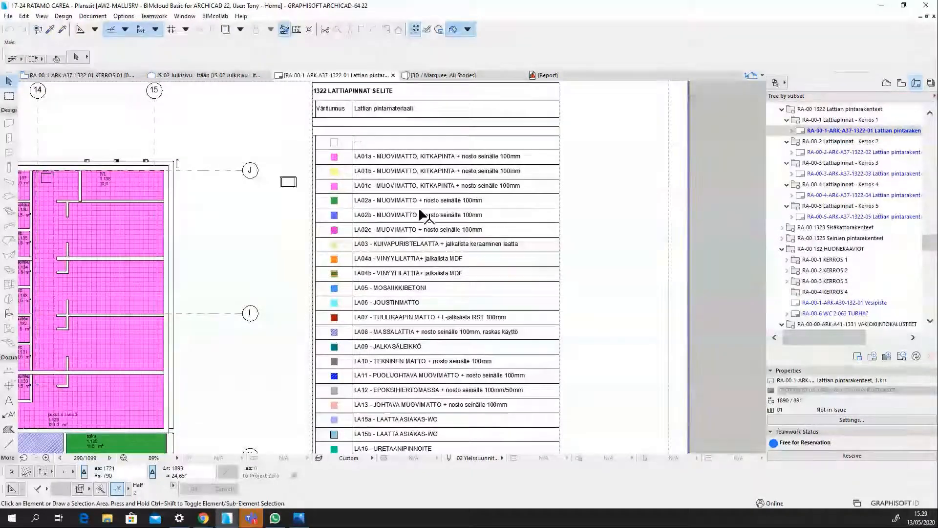
middle_click_drag(433, 209, 458, 200)
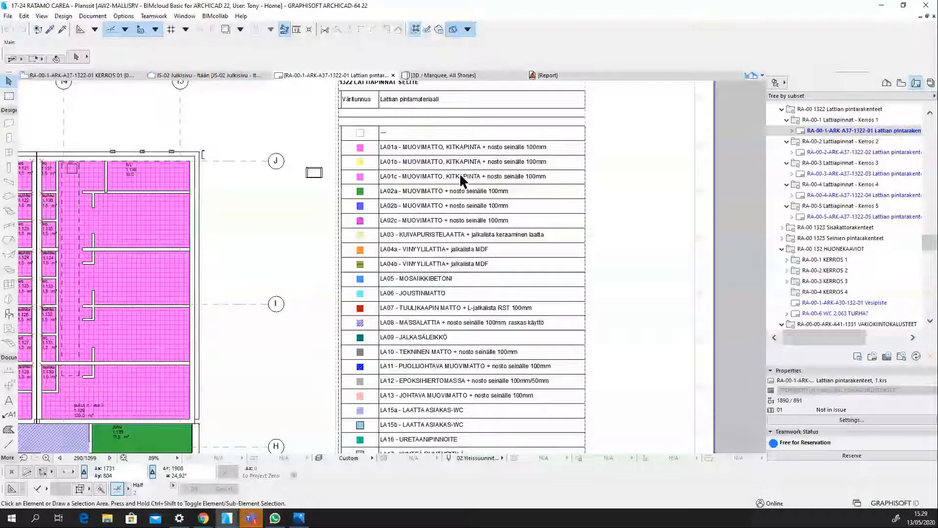
- Examine the colour-coded floor finishes across the whole floor 1 layout, and switch away to another window
scroll(459, 172, "down", 1)
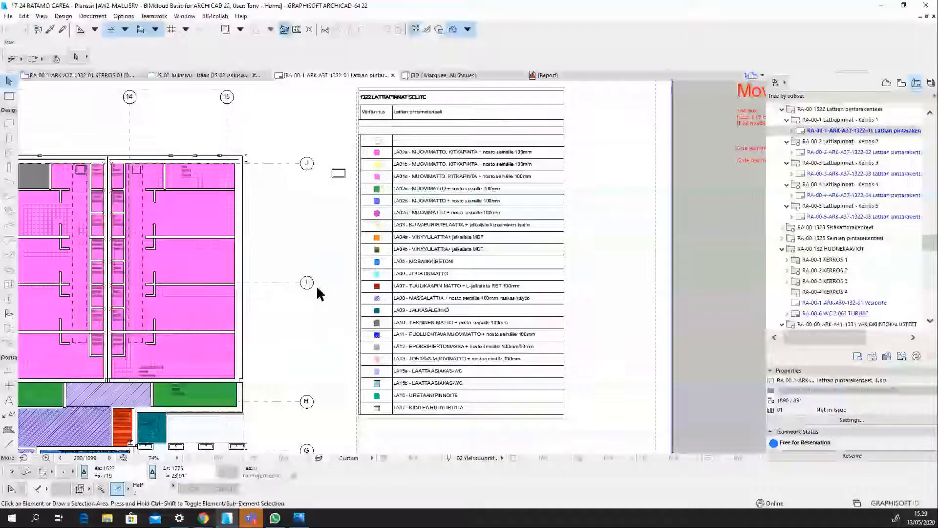
scroll(313, 287, "down", 5)
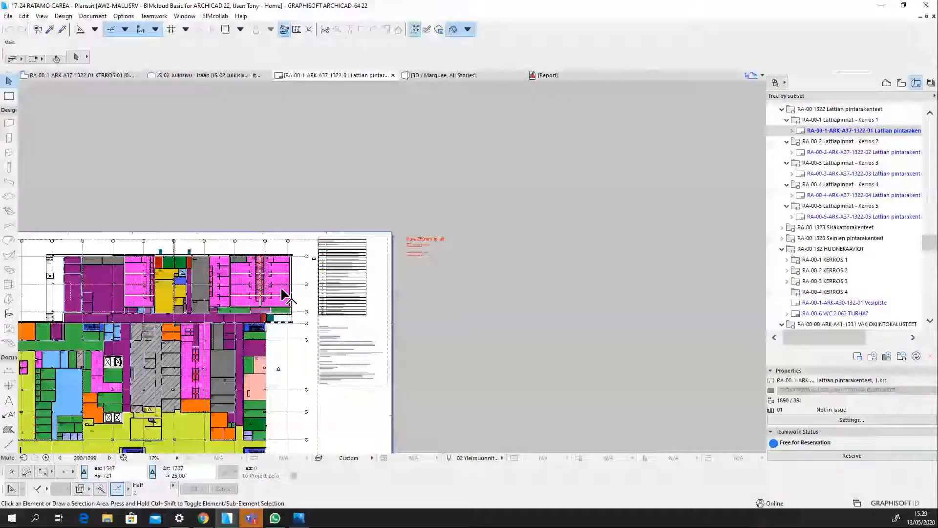
middle_click_drag(128, 365, 411, 303)
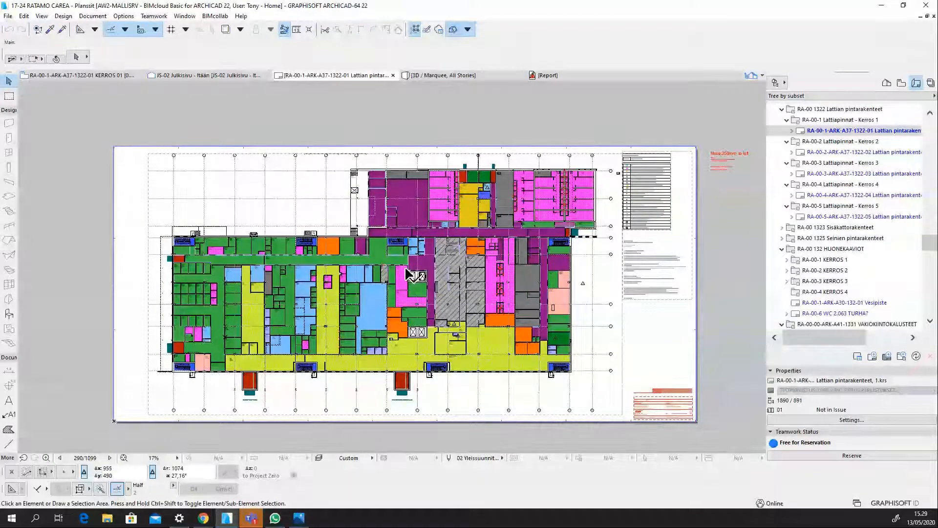
mouse_move(409, 269)
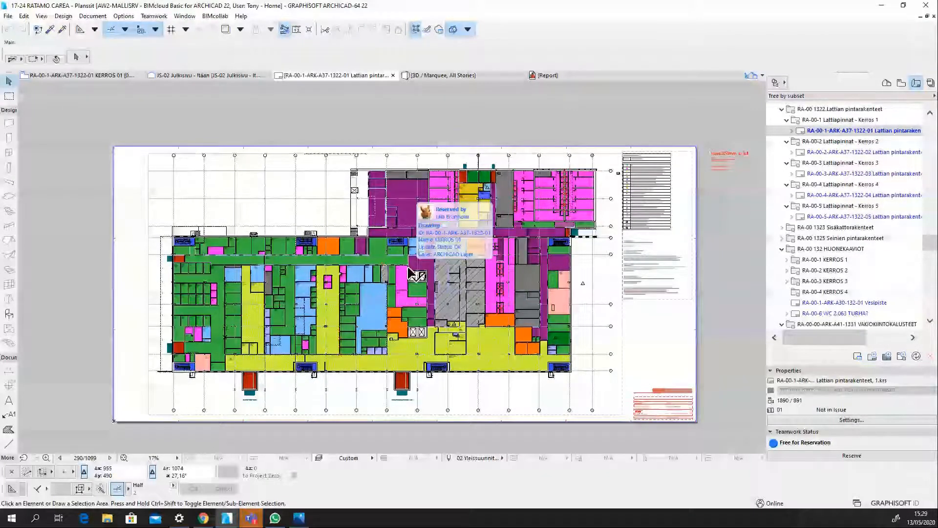
scroll(391, 252, "up", 1)
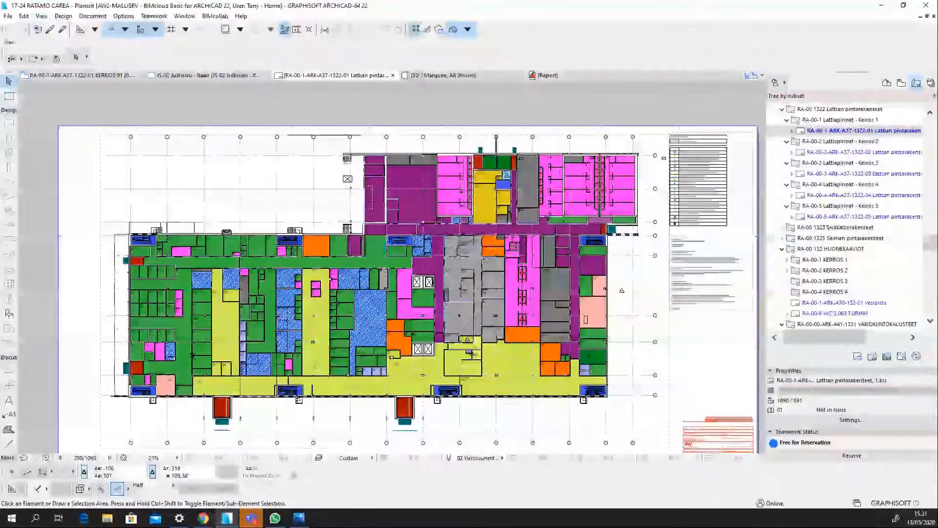
key("alt+Tab")
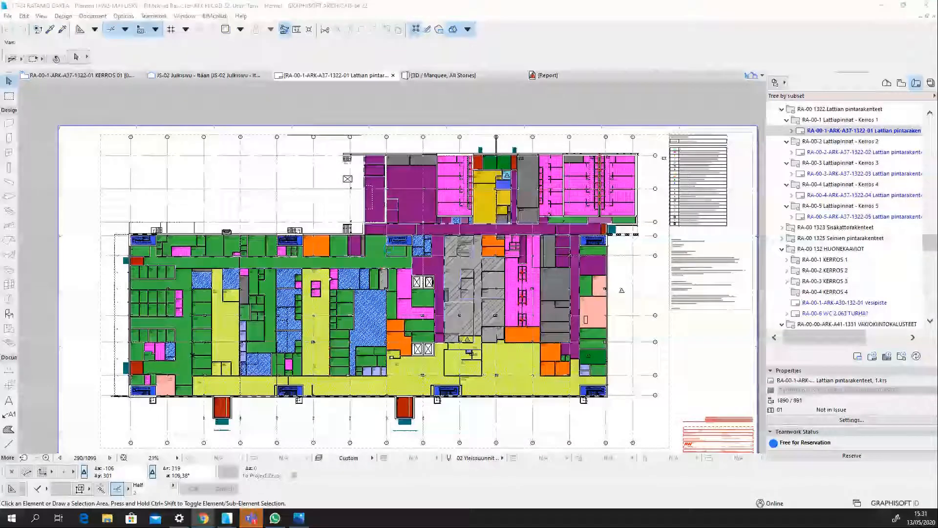